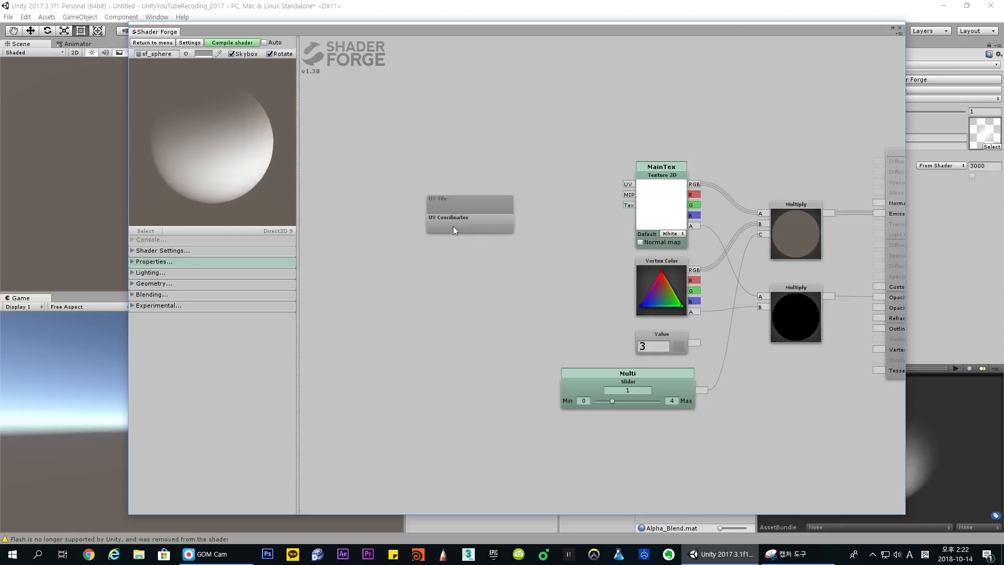
# Add a UV Coordinates node and place it to the left of the MainTex node
pyautogui.click(463, 224)
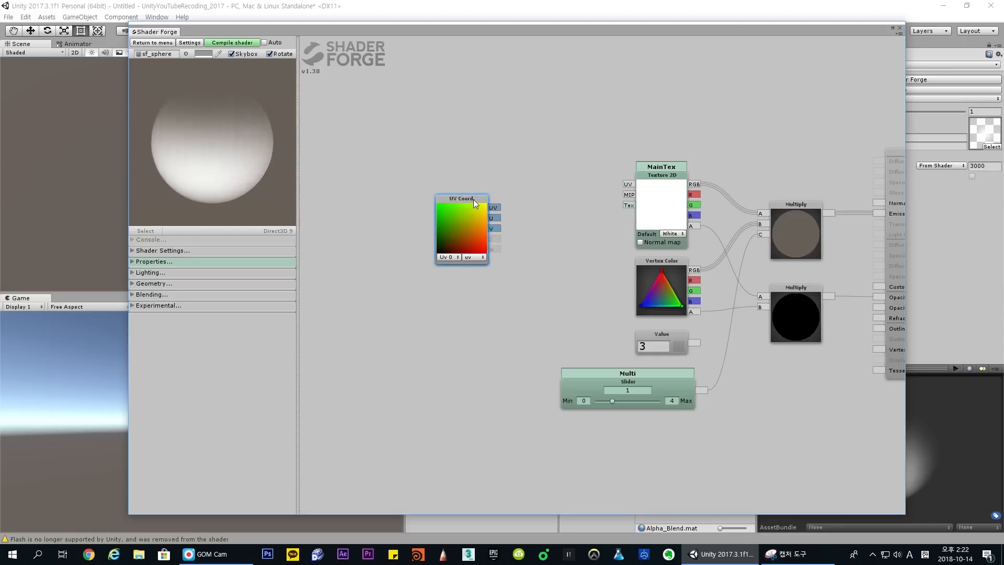
pyautogui.moveTo(472, 200); pyautogui.dragTo(514, 174)
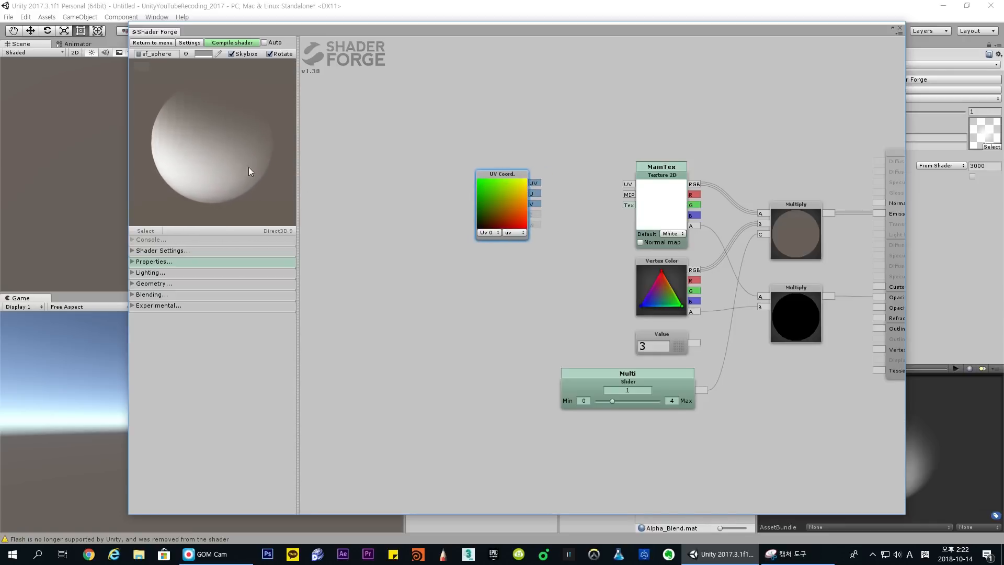
# Stop the shader preview's rotation and switch its mesh to Quad, facing the view
pyautogui.click(215, 131)
pyautogui.click(186, 54)
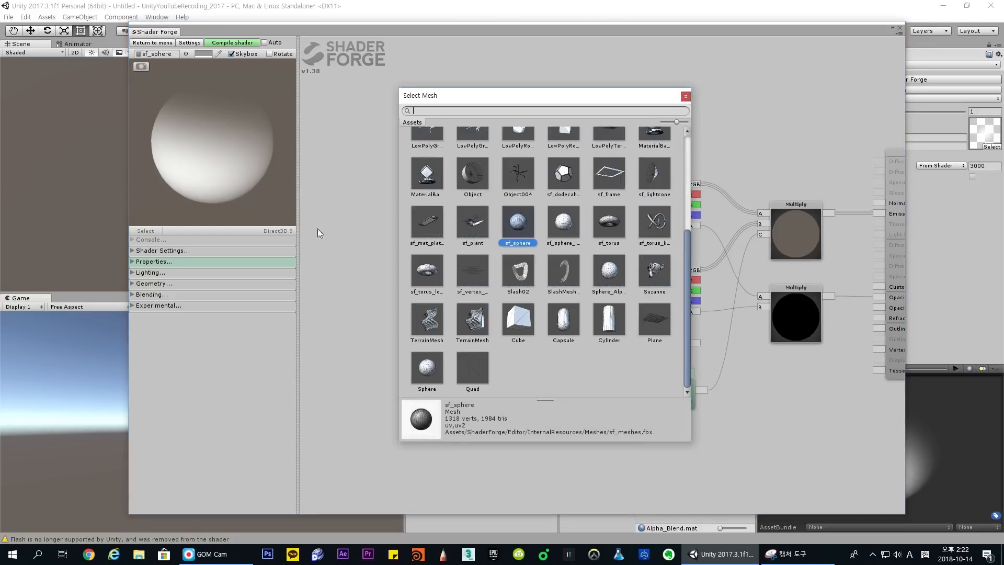
pyautogui.doubleClick(479, 373)
pyautogui.moveTo(230, 171)
pyautogui.mouseDown()
pyautogui.moveTo(243, 174)
pyautogui.moveTo(225, 168)
pyautogui.mouseUp()
# Uncover the Alpha_Blend material's Inspector and switch its preview shape to a flat quad seen from the front
pyautogui.moveTo(669, 29); pyautogui.dragTo(510, 64)
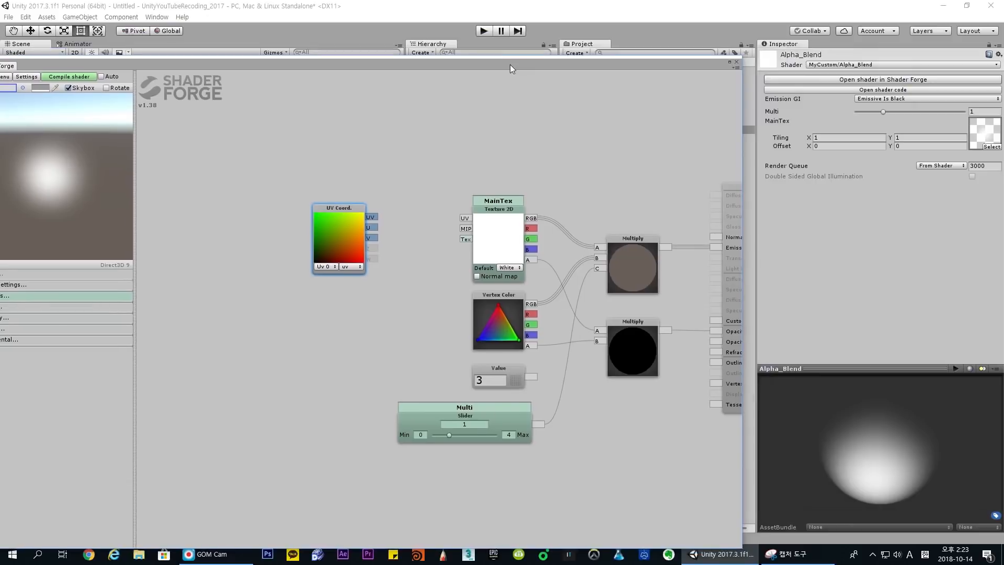
pyautogui.click(784, 146)
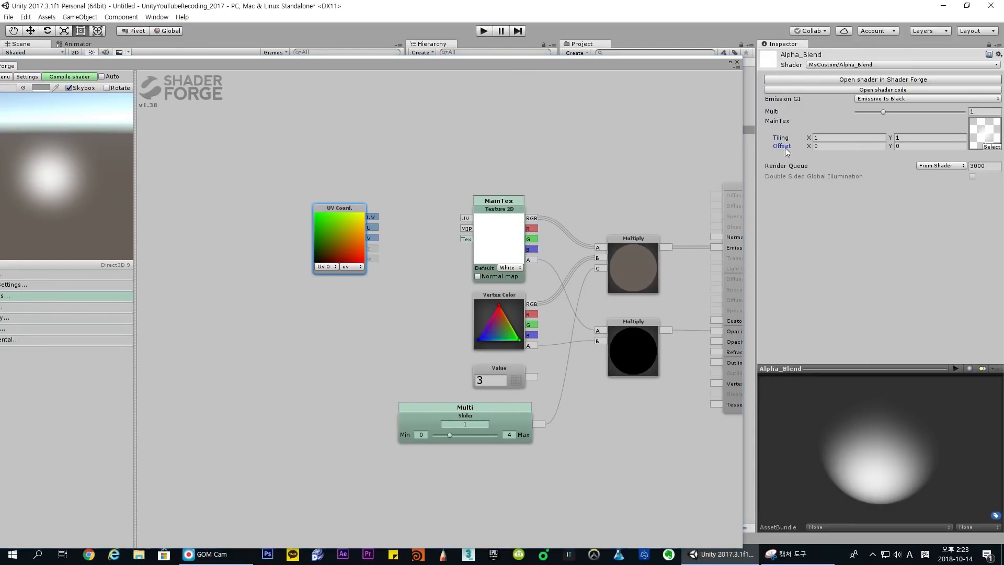
pyautogui.moveTo(853, 458); pyautogui.dragTo(966, 391)
pyautogui.click(969, 369)
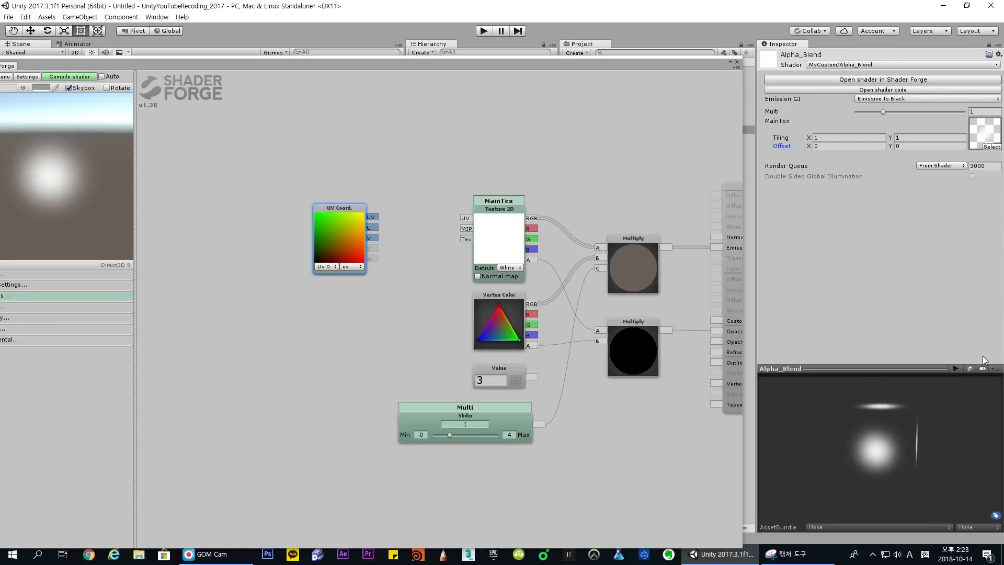
pyautogui.click(970, 369)
pyautogui.click(972, 368)
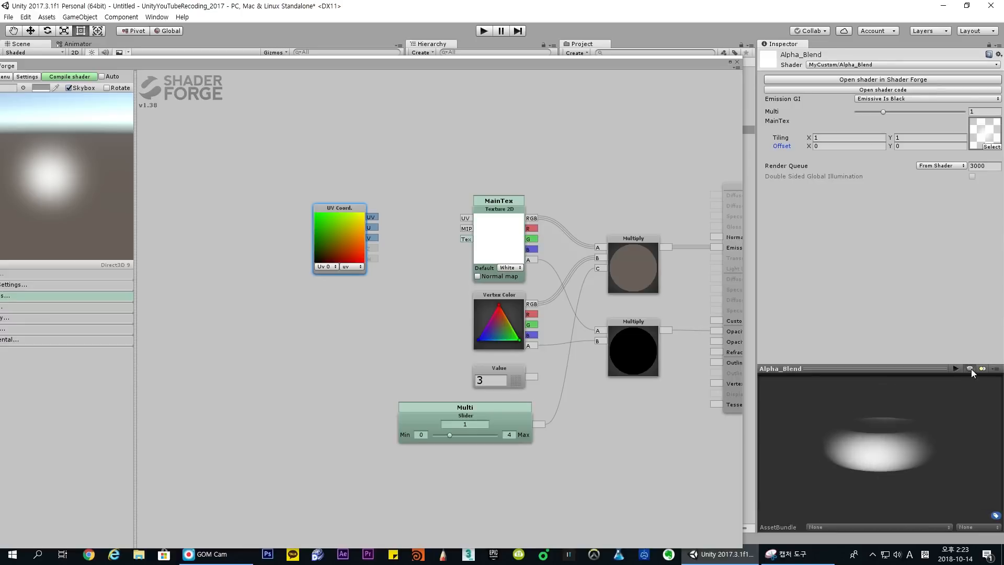
pyautogui.click(971, 369)
pyautogui.click(971, 369)
pyautogui.click(971, 369)
pyautogui.click(971, 368)
pyautogui.click(972, 369)
pyautogui.moveTo(893, 454); pyautogui.dragTo(847, 444)
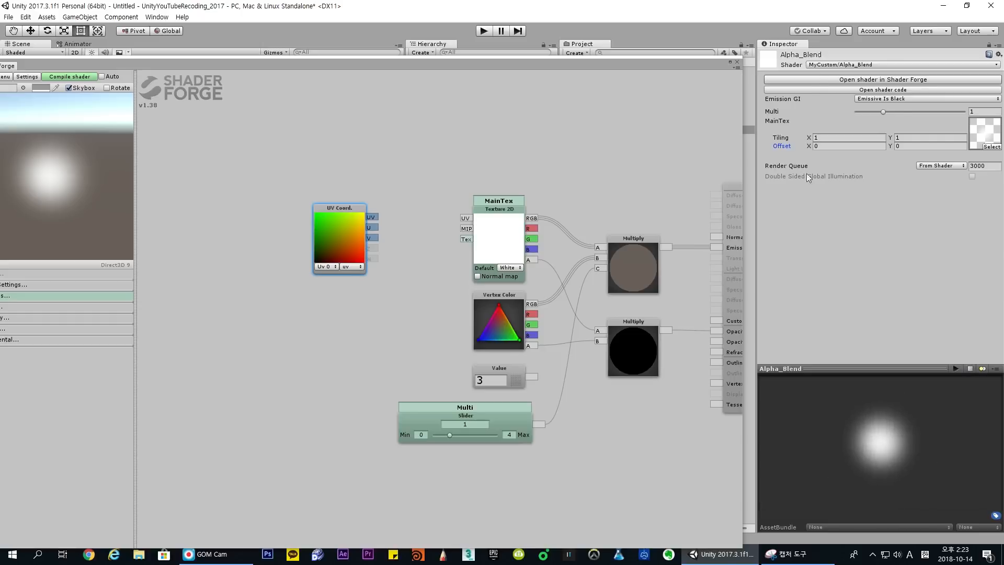
# Try out different MainTex Tiling values and reset both X and Y to 1
pyautogui.moveTo(814, 139); pyautogui.dragTo(851, 132)
pyautogui.click(850, 137)
pyautogui.write('1')
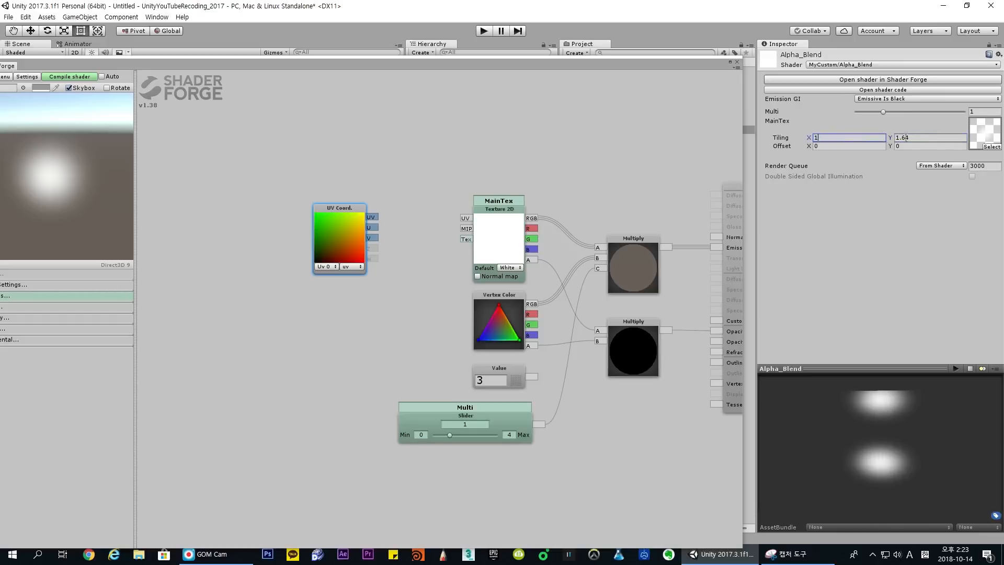
pyautogui.press('Tab')
pyautogui.write('1')
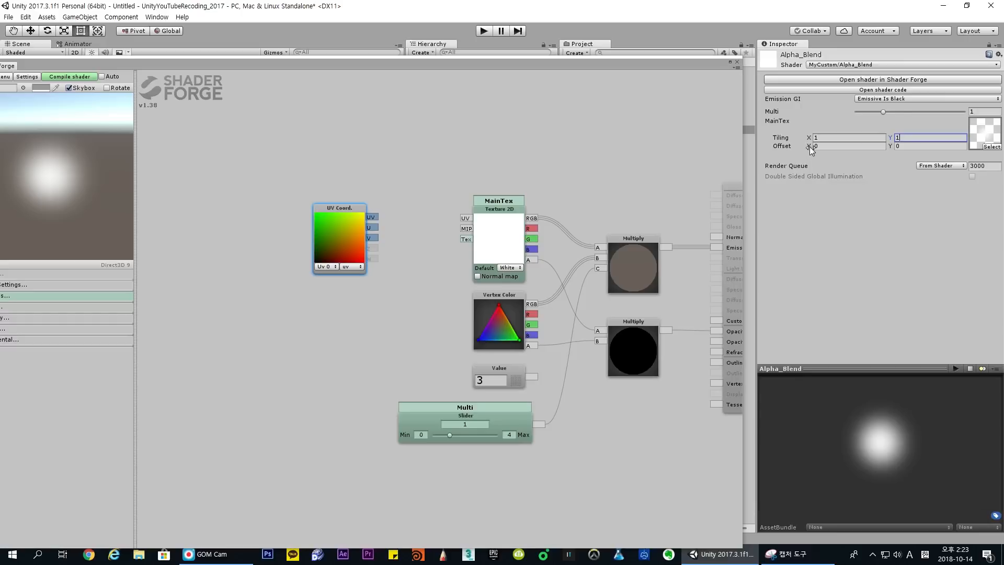
# Try out different MainTex Offset values and reset both X and Y to 0
pyautogui.moveTo(808, 147); pyautogui.dragTo(871, 145)
pyautogui.click(861, 145)
pyautogui.write('0')
pyautogui.press('Tab')
pyautogui.write('0')
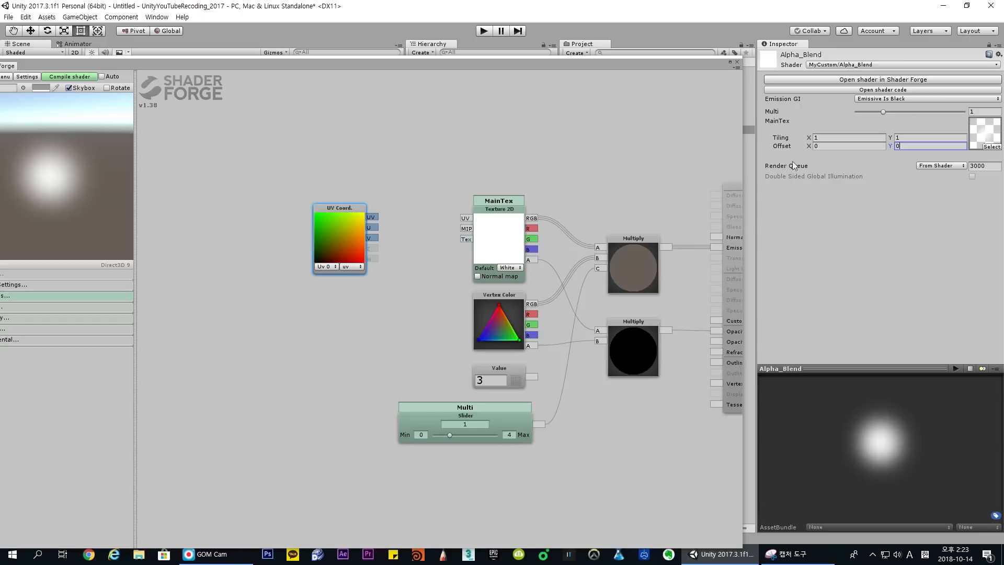
# Try shifting the MainTex texture once more with Offset X alone and reset it to 0
pyautogui.click(840, 137)
pyautogui.click(519, 169)
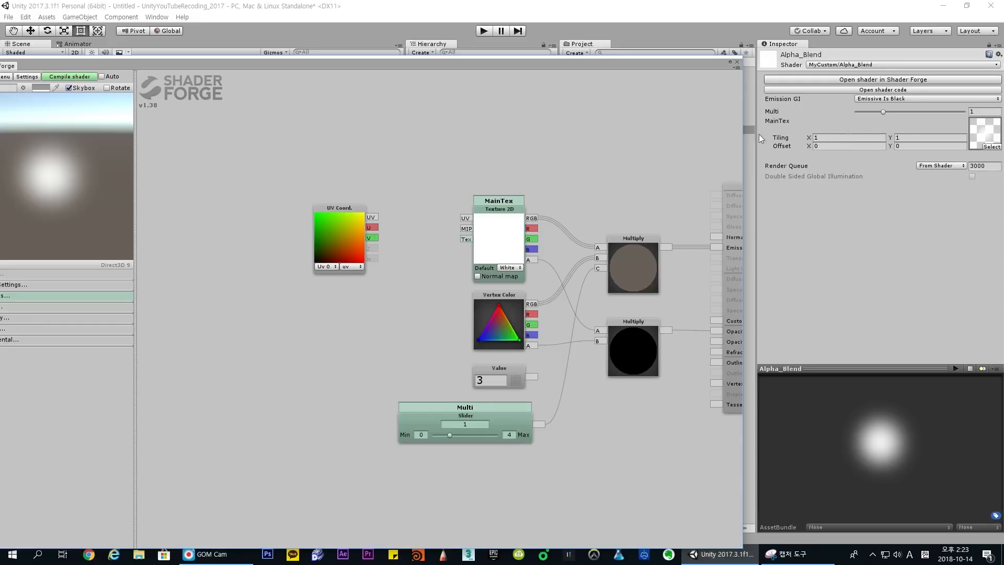
pyautogui.moveTo(810, 147); pyautogui.dragTo(887, 149)
pyautogui.click(853, 147)
pyautogui.write('1')
pyautogui.press('BackSpace')
pyautogui.write('00')
# Delete the UV Coord. node from the shader graph and add a new UV Coordinates node left of MainTex
pyautogui.moveTo(534, 67); pyautogui.dragTo(648, 48)
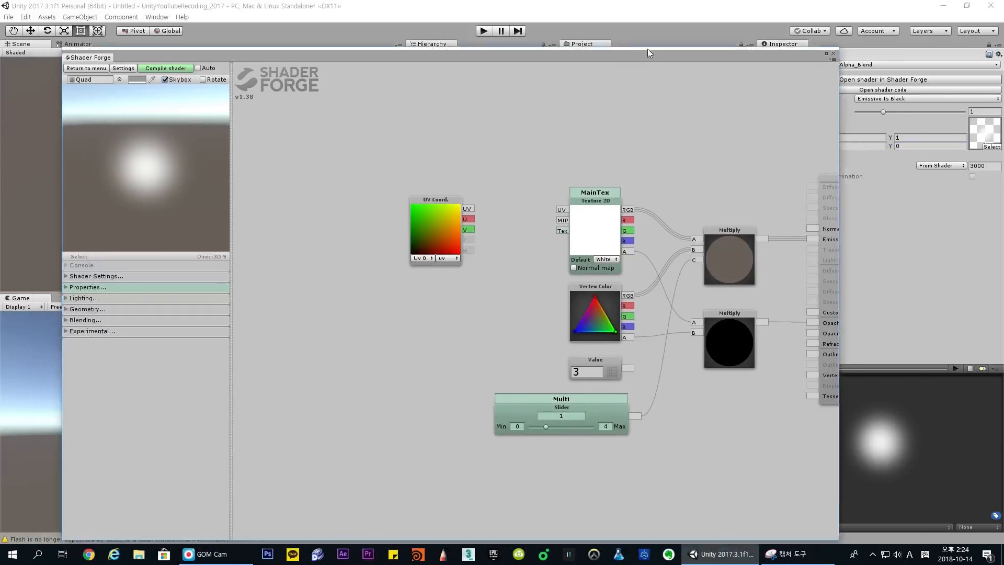
pyautogui.moveTo(450, 222); pyautogui.dragTo(504, 229, button='middle')
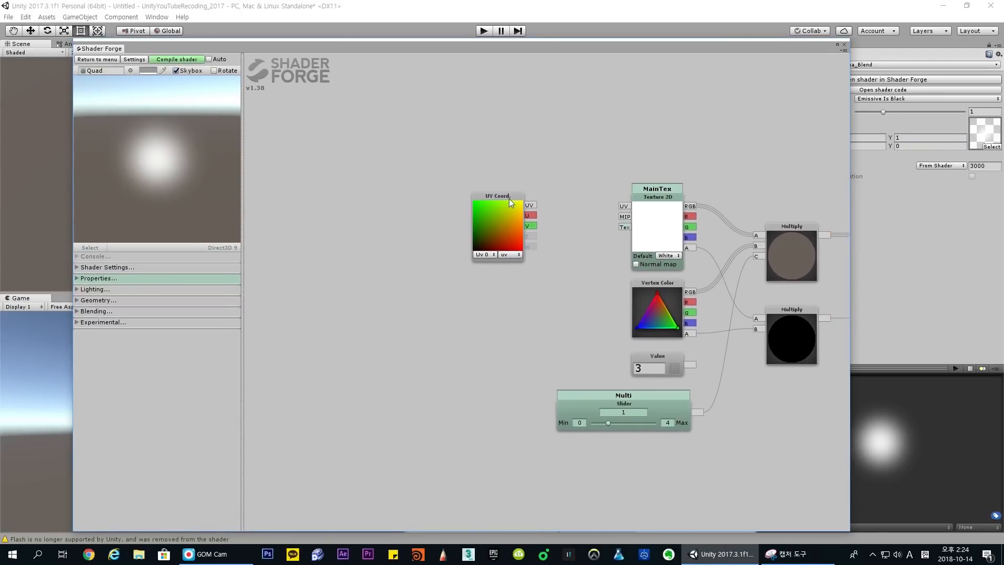
pyautogui.moveTo(509, 199); pyautogui.dragTo(492, 197)
pyautogui.moveTo(494, 198); pyautogui.dragTo(494, 193, button='middle')
pyautogui.moveTo(493, 193); pyautogui.dragTo(455, 218)
pyautogui.press('Delete')
pyautogui.press('u')
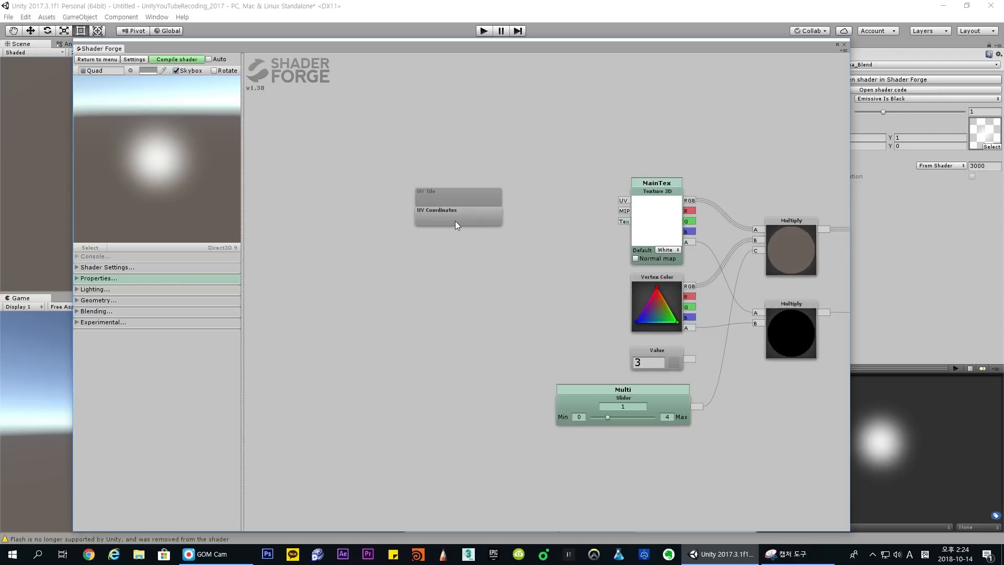
pyautogui.click(455, 224)
pyautogui.moveTo(464, 194); pyautogui.dragTo(469, 226)
# Connect the UV Coord. node's UV output to the UV input of MainTex and arrange the node beside it
pyautogui.click(648, 209)
pyautogui.moveTo(602, 214); pyautogui.dragTo(543, 212, button='middle')
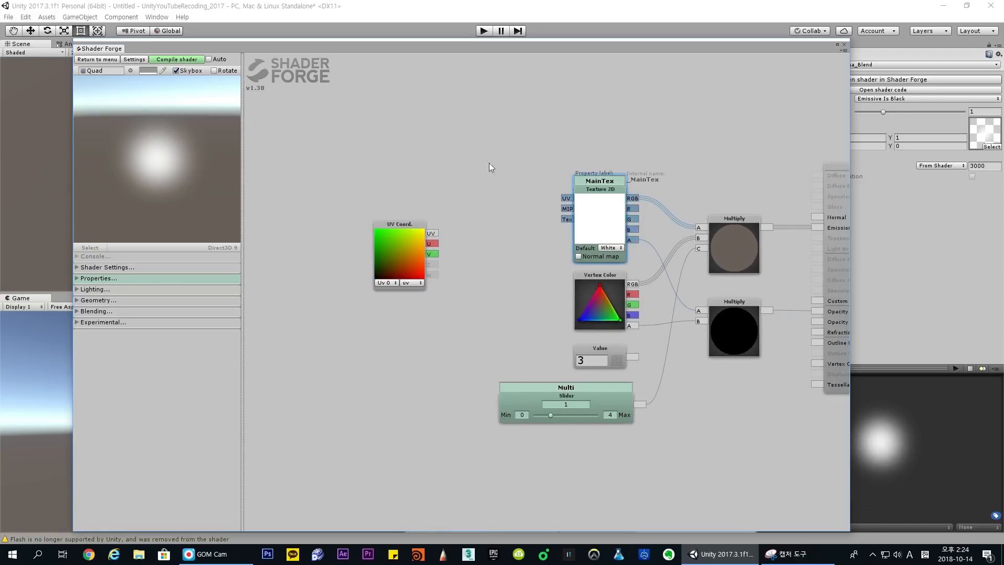
pyautogui.moveTo(489, 297); pyautogui.dragTo(427, 274, button='middle')
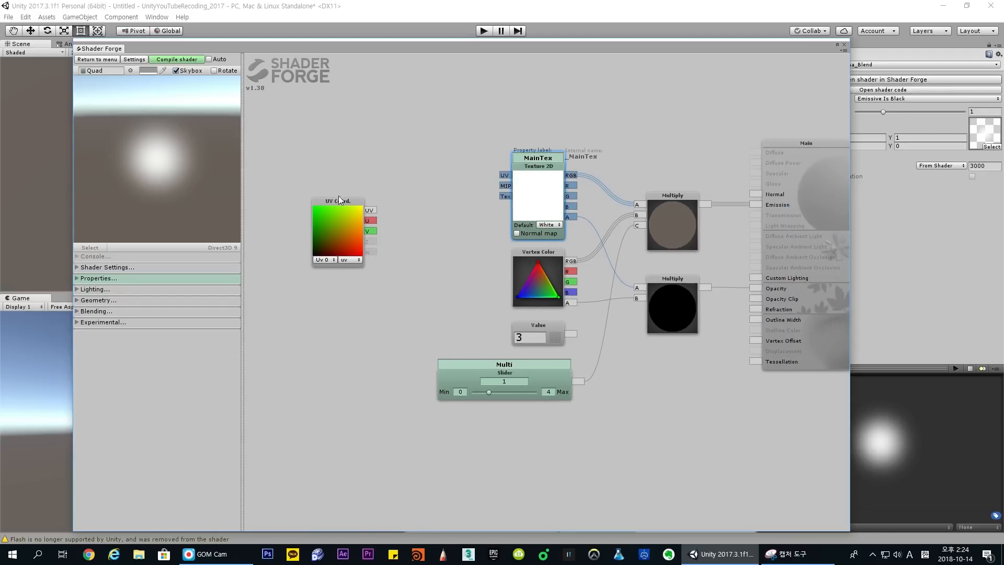
pyautogui.moveTo(339, 196); pyautogui.dragTo(398, 203)
pyautogui.moveTo(428, 170); pyautogui.dragTo(491, 169, button='middle')
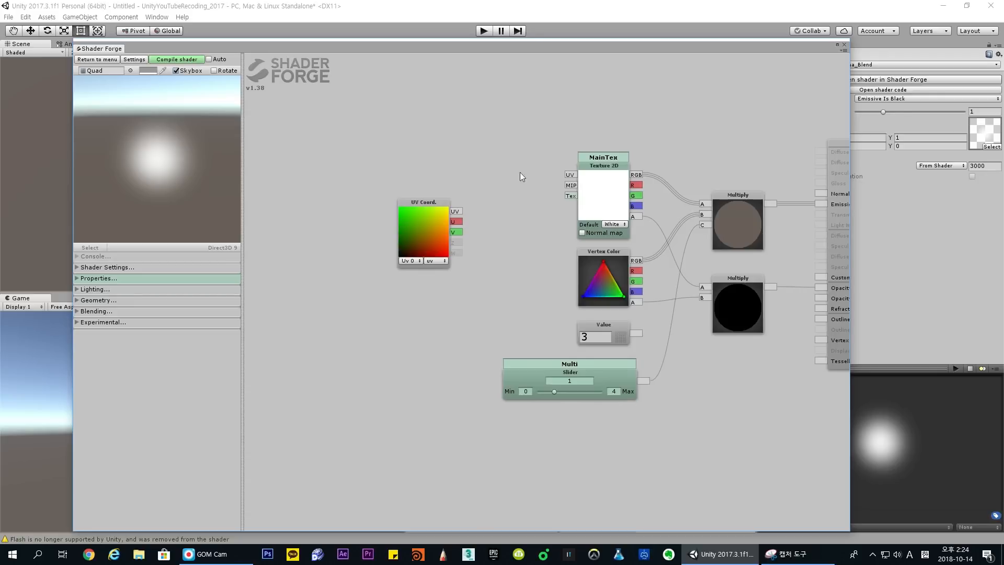
pyautogui.moveTo(410, 210); pyautogui.dragTo(568, 180)
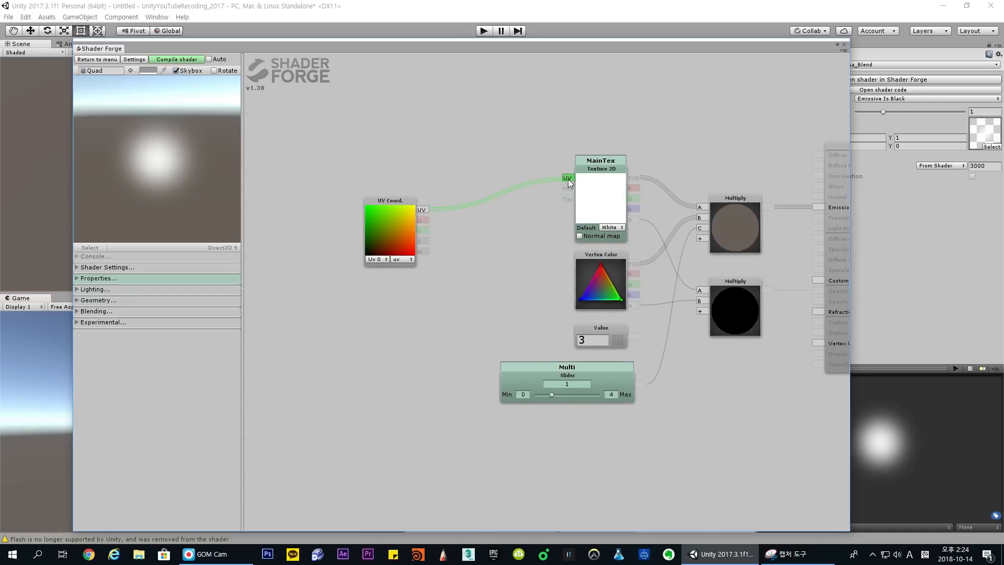
pyautogui.moveTo(404, 201); pyautogui.dragTo(440, 178)
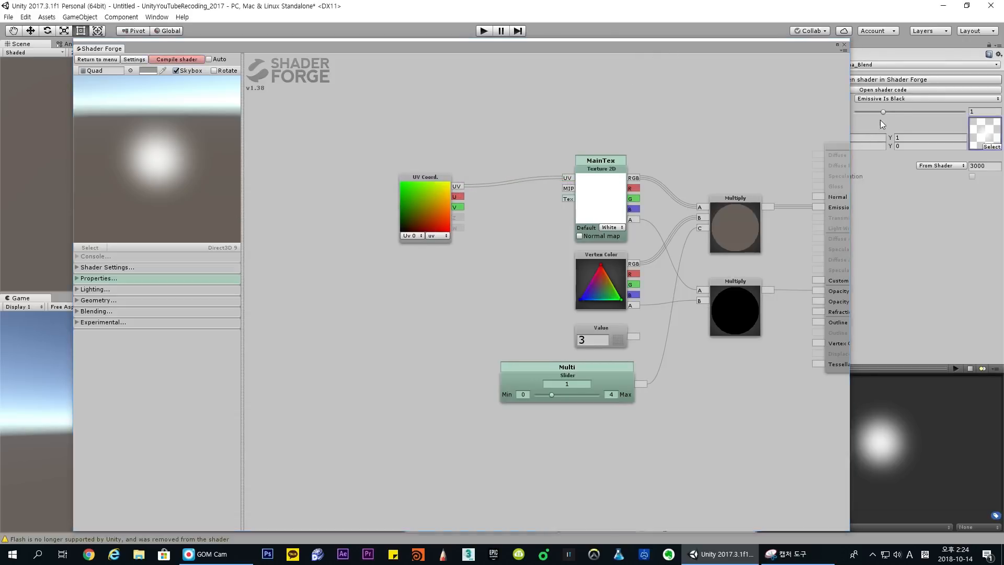
# Break the link into MainTex's UV input and move the UV Coord. node farther left and down to free space between them
pyautogui.rightClick(568, 181)
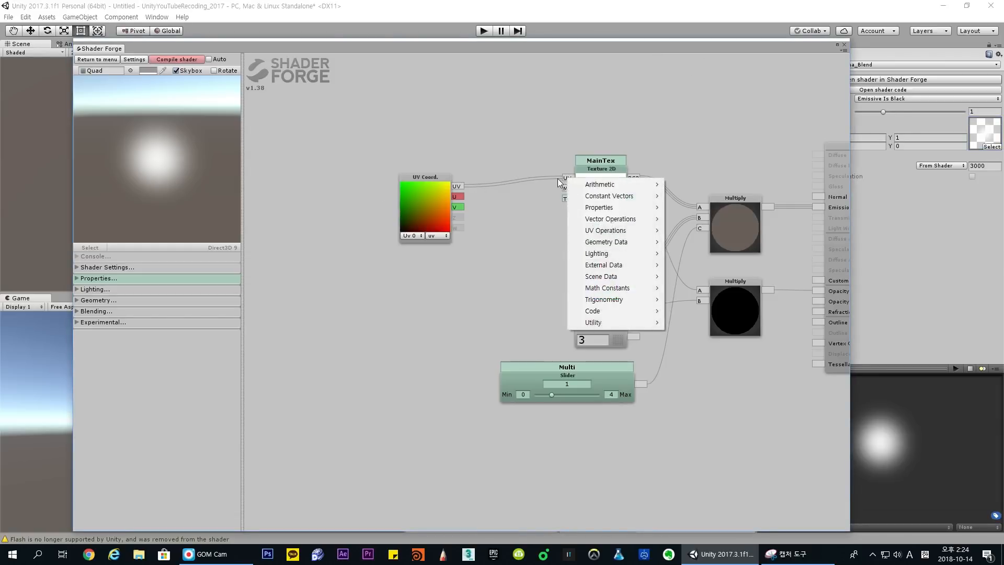
pyautogui.press('Escape')
pyautogui.keyDown('alt'); pyautogui.click(569, 181); pyautogui.keyUp('alt')
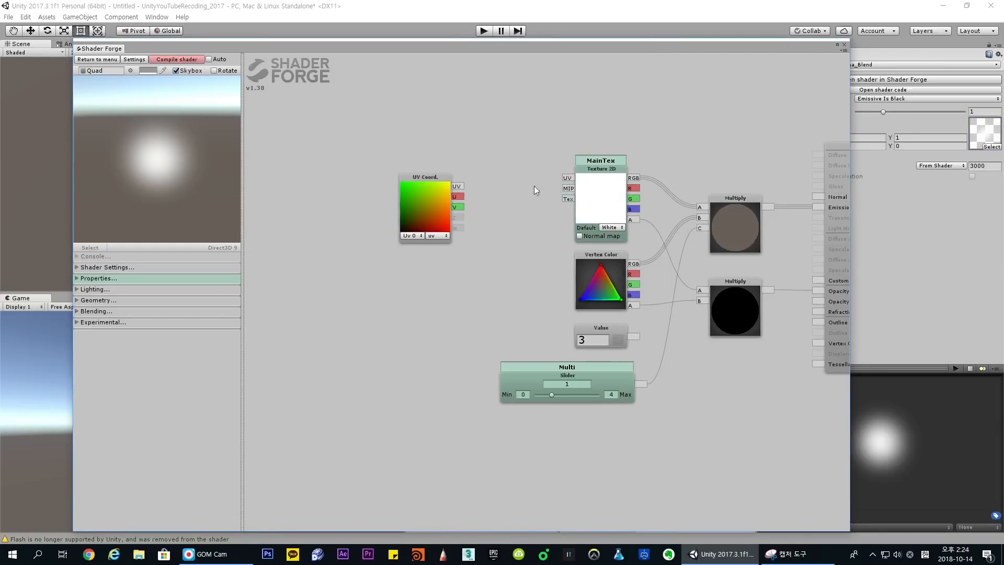
pyautogui.moveTo(436, 182); pyautogui.dragTo(389, 185)
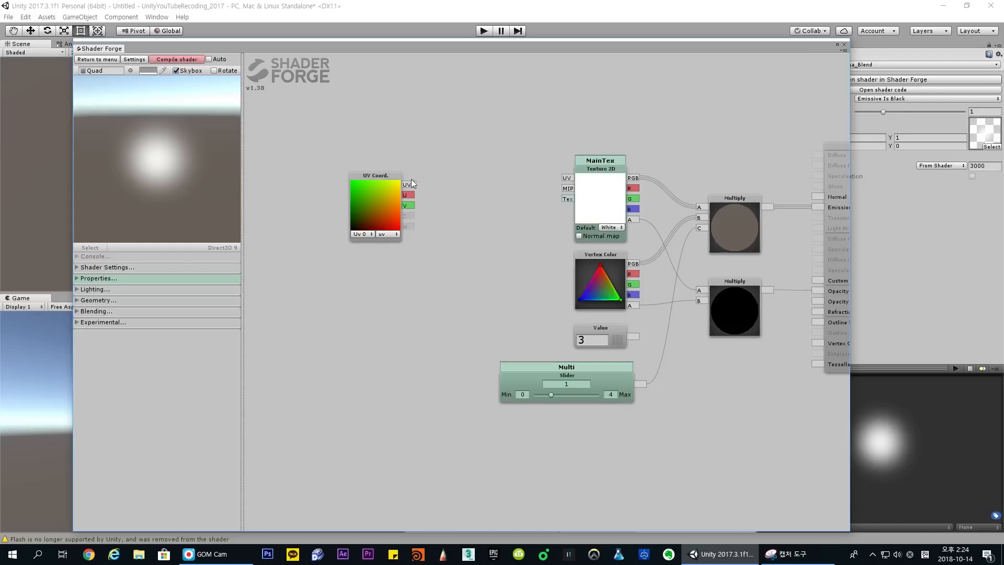
pyautogui.moveTo(389, 178); pyautogui.dragTo(387, 224)
pyautogui.moveTo(421, 180); pyautogui.dragTo(546, 173)
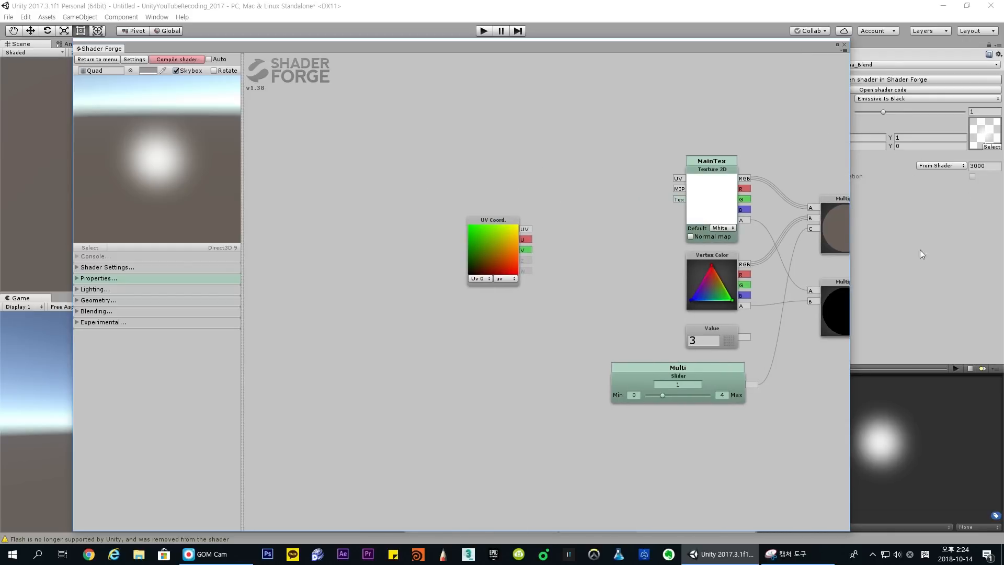
pyautogui.click(720, 383)
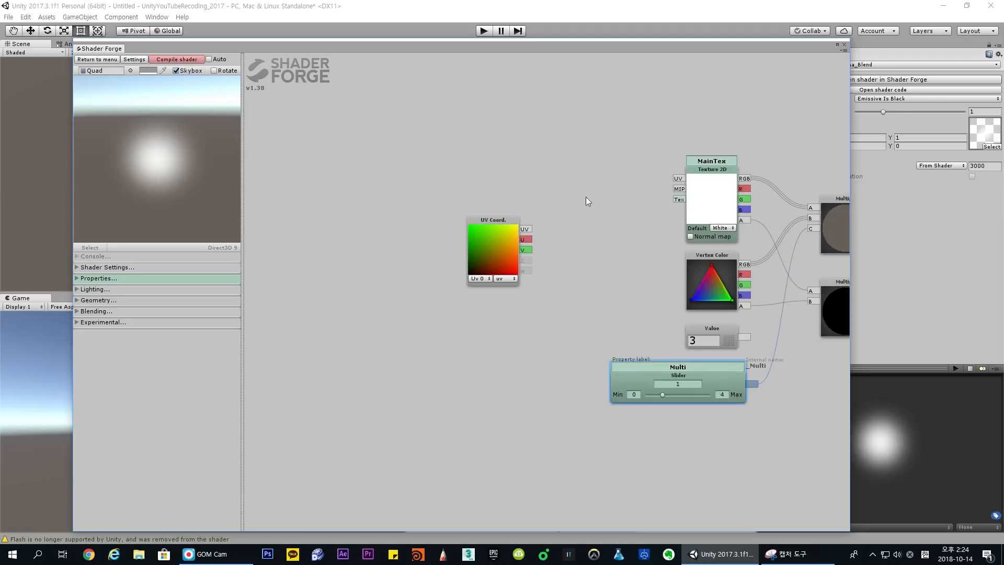
pyautogui.click(619, 167)
pyautogui.moveTo(495, 221); pyautogui.dragTo(477, 236)
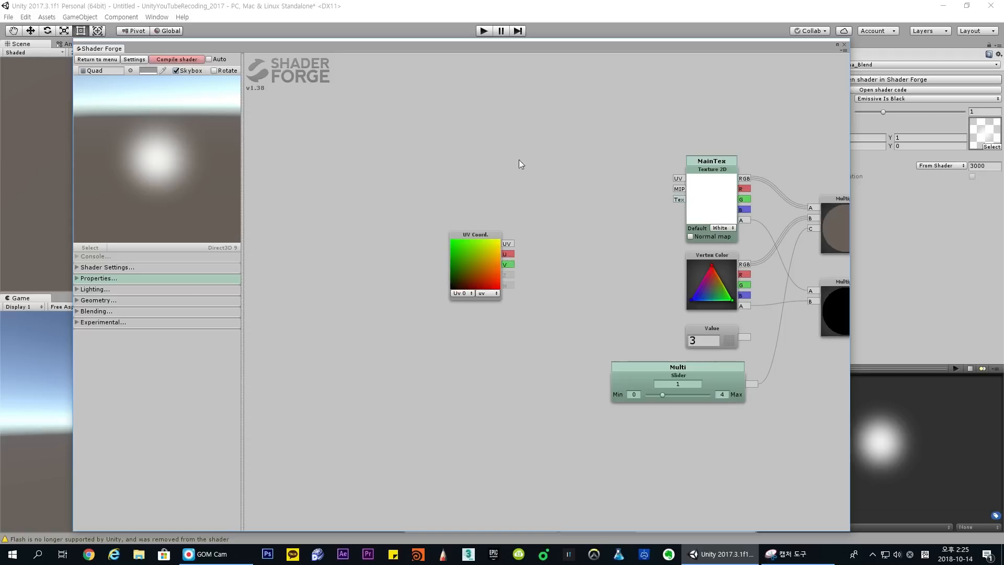
# Add a Value property node and place it directly above the UV Coord. node
pyautogui.rightClick(539, 168)
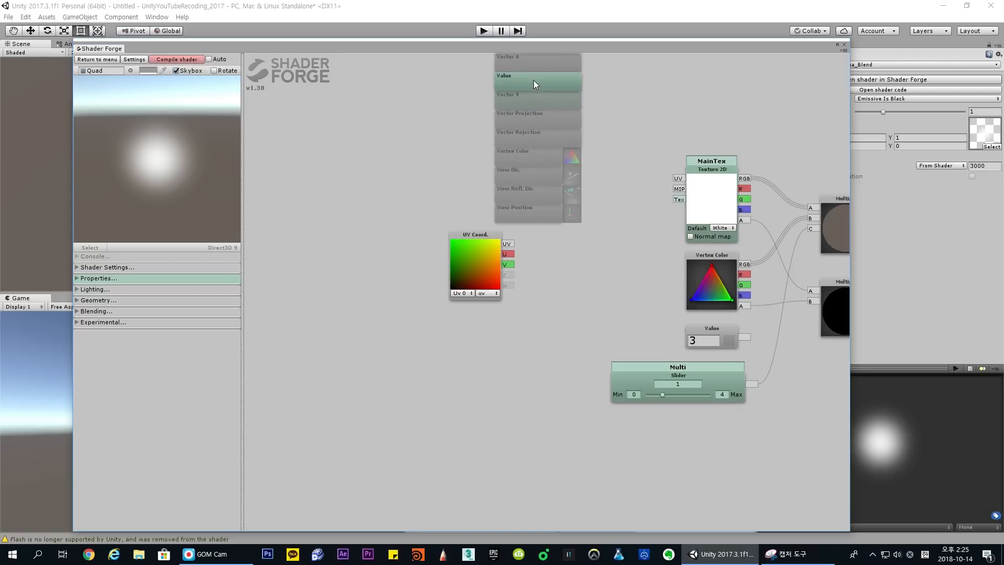
pyautogui.press('v')
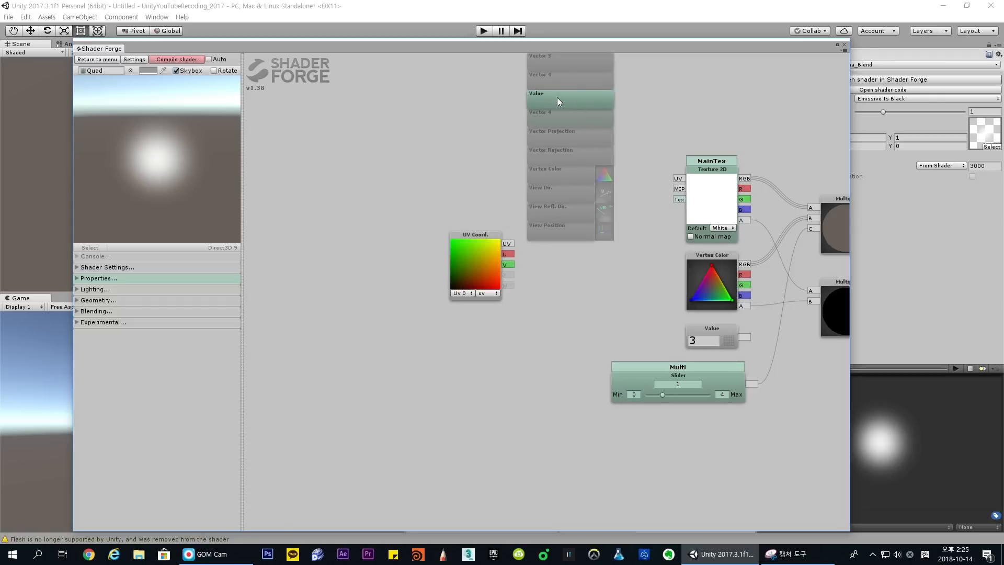
pyautogui.click(726, 340)
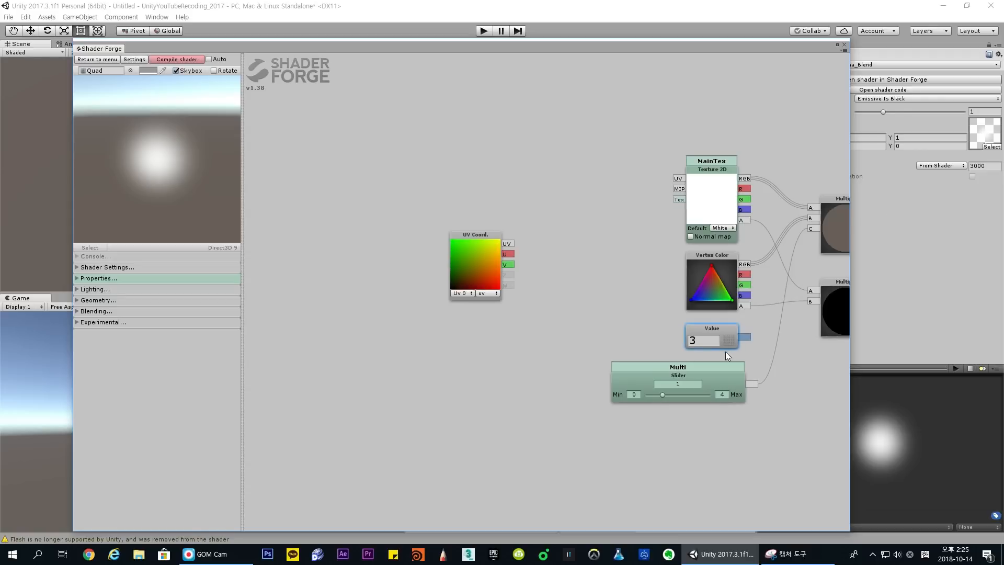
pyautogui.rightClick(576, 209)
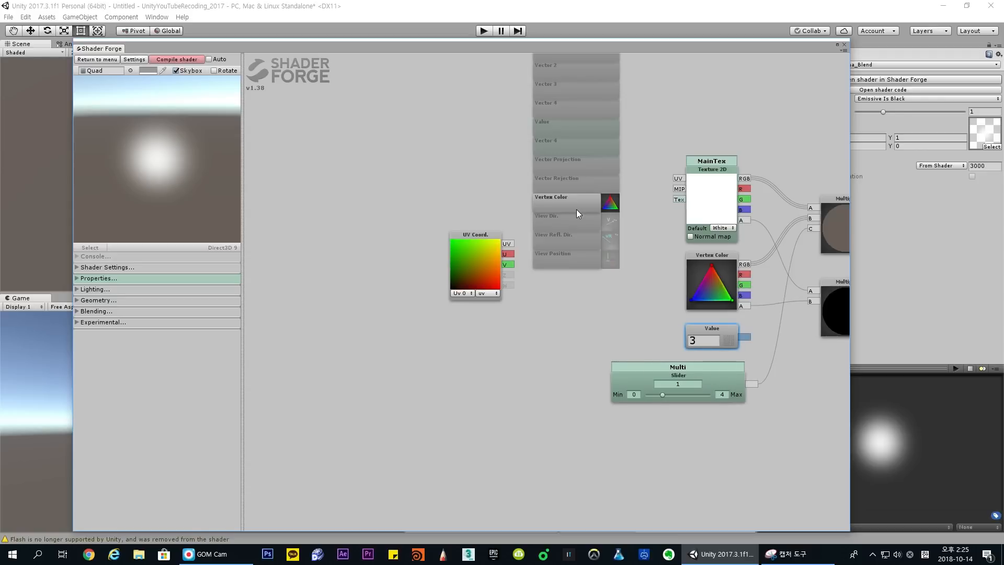
pyautogui.click(560, 128)
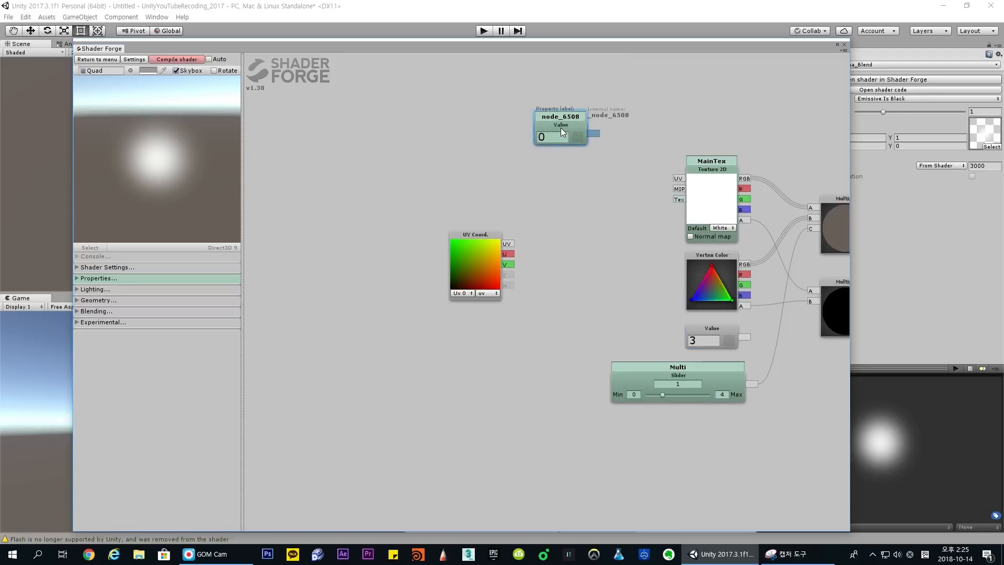
pyautogui.moveTo(561, 127); pyautogui.dragTo(473, 172)
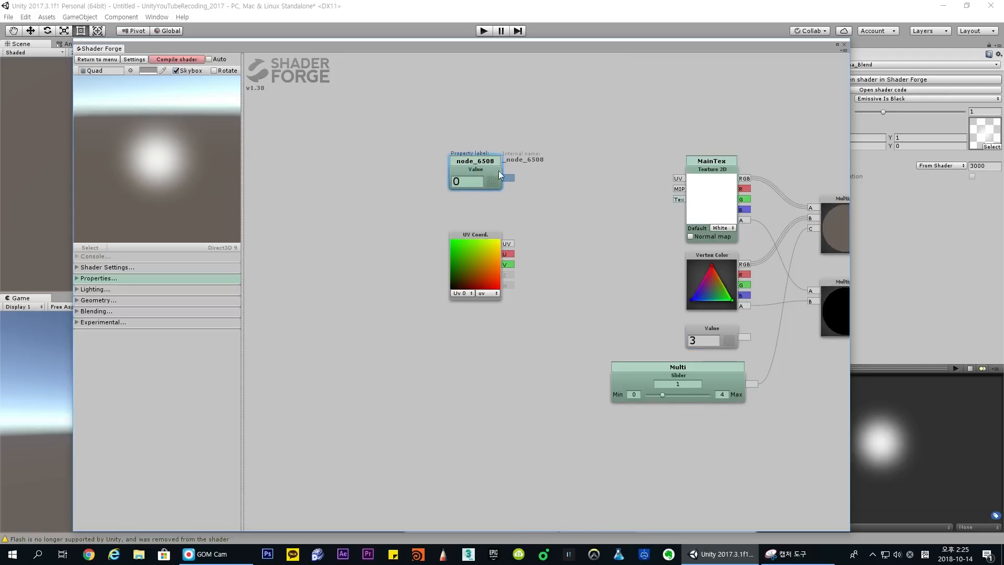
# Rename the new Value property node to U_Offset and move it farther up and left
pyautogui.click(473, 161)
pyautogui.write('U_Offse')
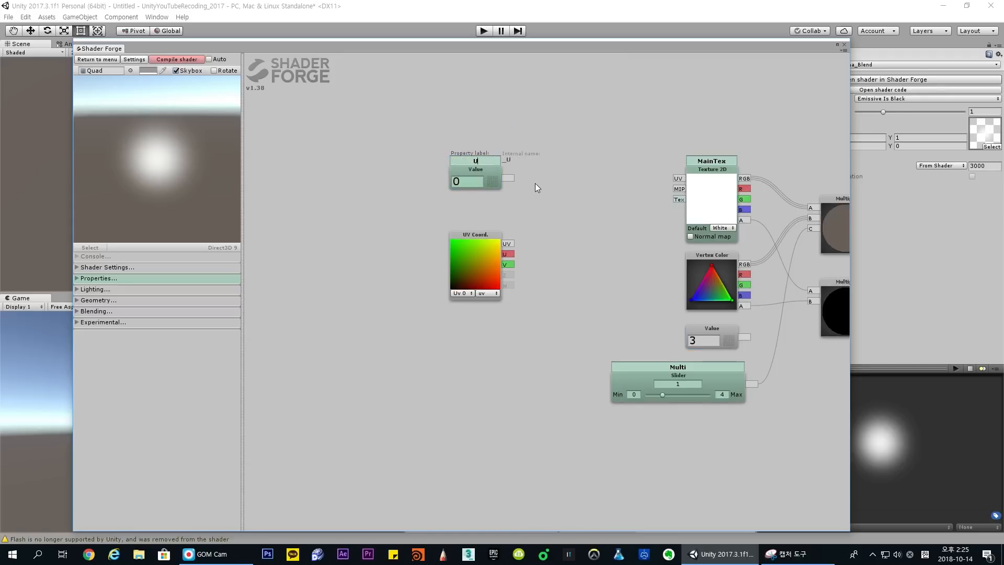
pyautogui.write('t')
pyautogui.press('Return')
pyautogui.moveTo(480, 174); pyautogui.dragTo(414, 159)
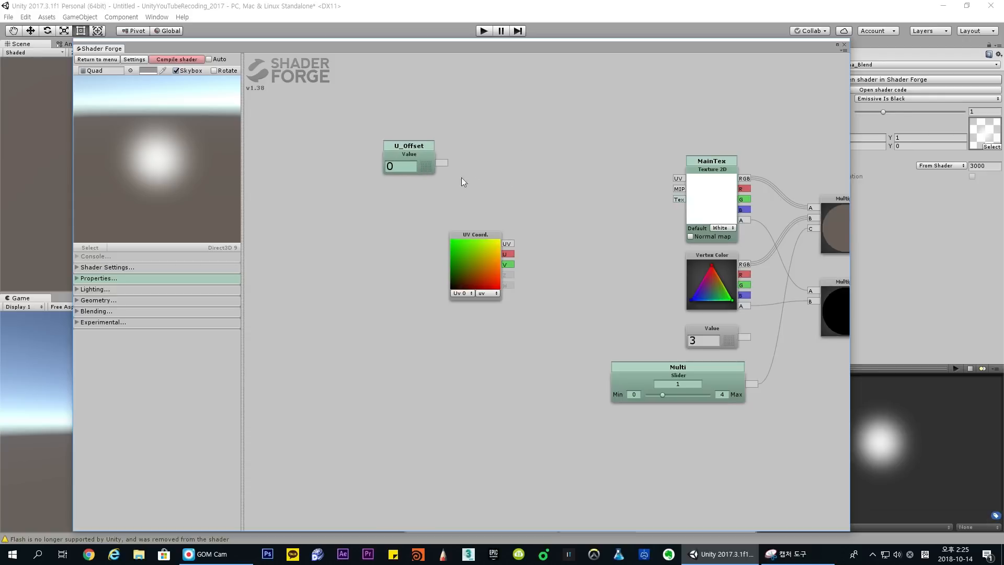
# Add another Value property node, rename it V_Offset and place it directly below the U_Offset node
pyautogui.rightClick(500, 174)
pyautogui.click(497, 90)
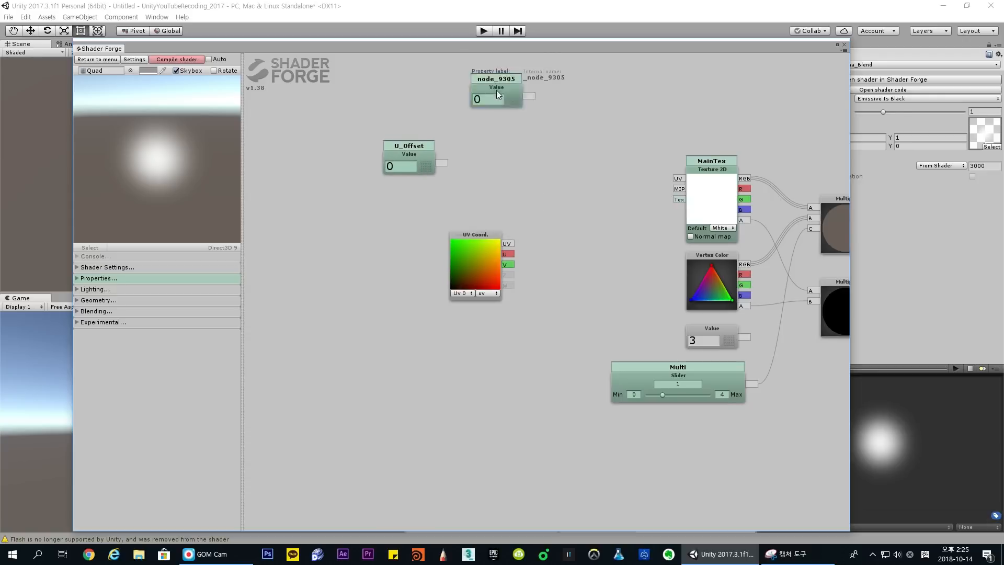
pyautogui.doubleClick(507, 79)
pyautogui.write('V_Offset')
pyautogui.press('Return')
pyautogui.moveTo(512, 90); pyautogui.dragTo(424, 204)
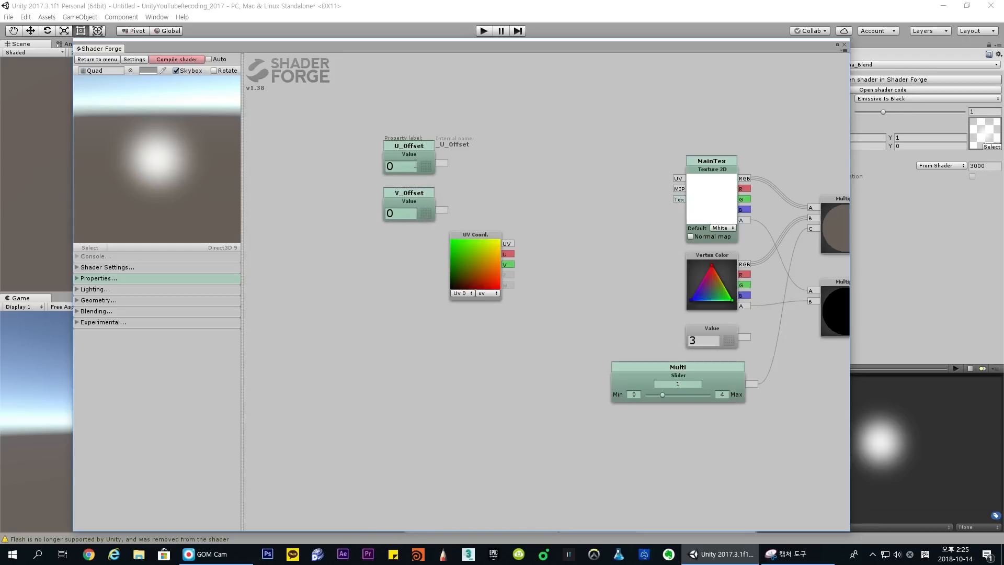
# Move the UV Coord. node below and to the right of V_Offset, leaving space beside the two offset nodes
pyautogui.moveTo(491, 238); pyautogui.dragTo(423, 237)
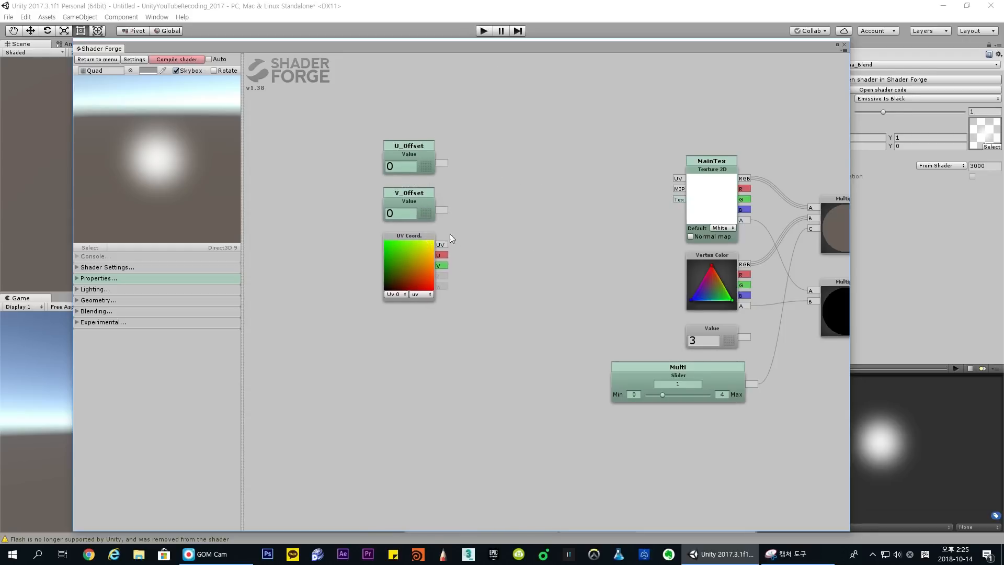
pyautogui.click(410, 204)
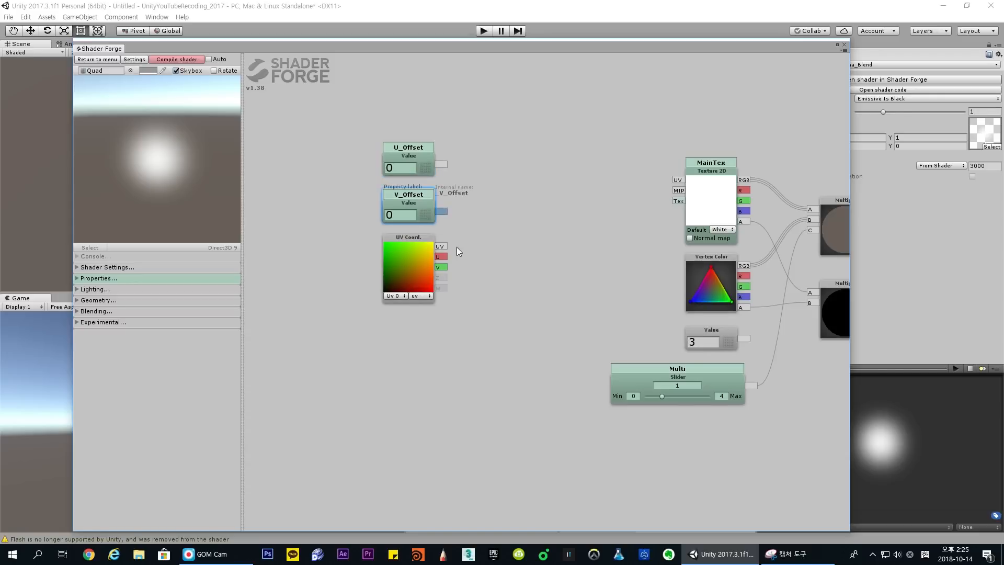
pyautogui.click(442, 262)
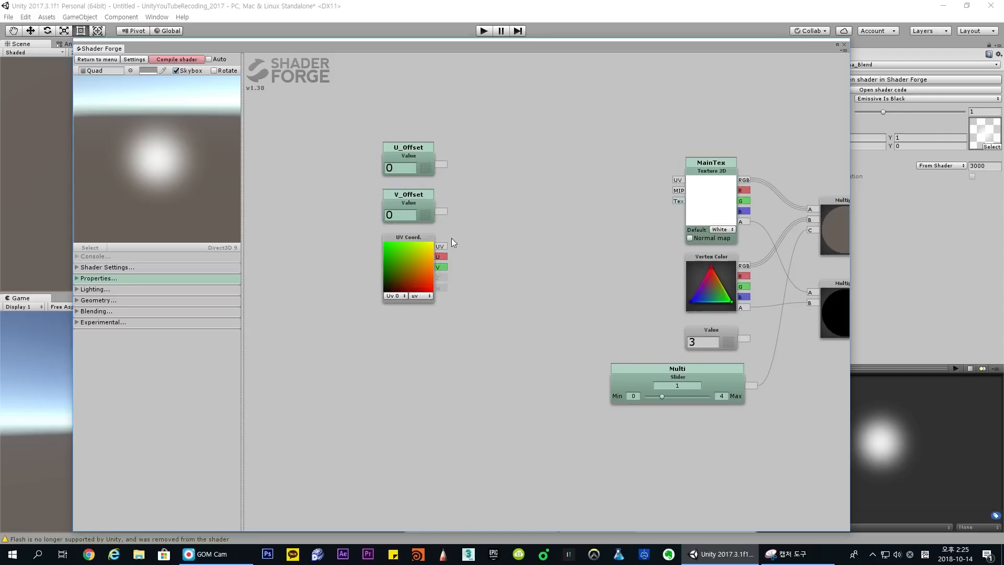
pyautogui.moveTo(367, 241); pyautogui.dragTo(467, 253)
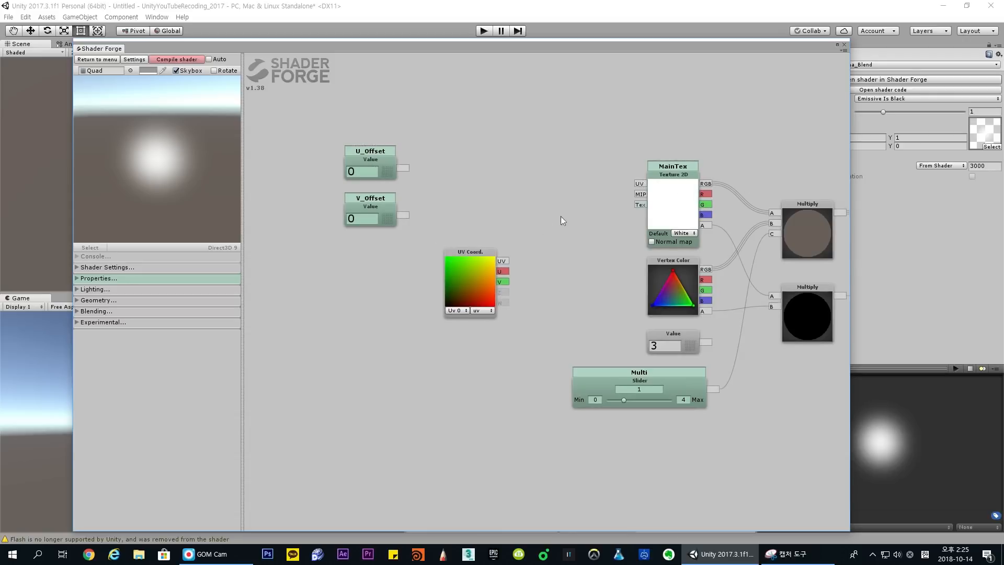
# Add an Append node beside U_Offset and connect U_Offset to its first input and V_Offset to its second
pyautogui.rightClick(490, 177)
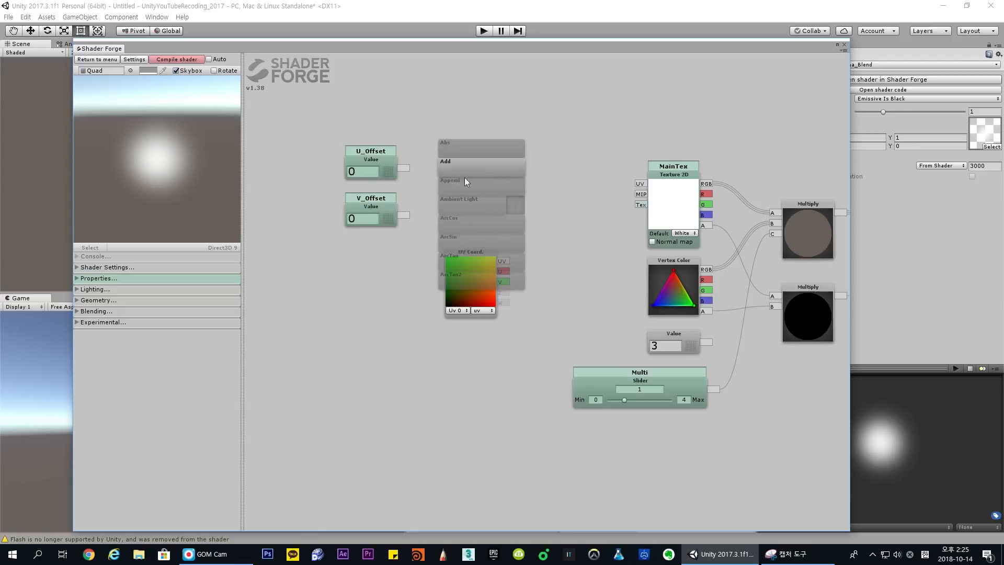
pyautogui.click(465, 177)
pyautogui.moveTo(490, 161); pyautogui.dragTo(492, 161)
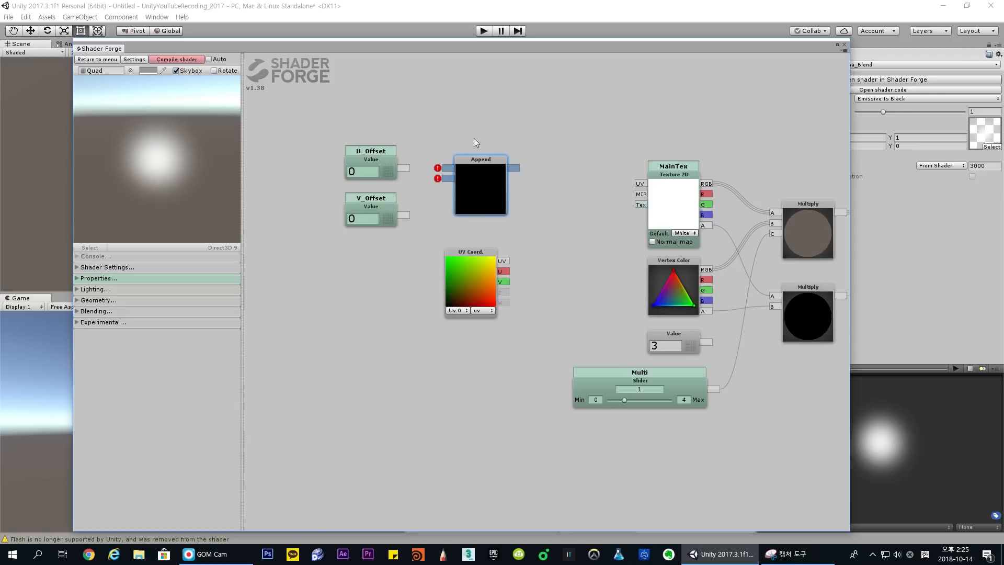
pyautogui.moveTo(407, 167); pyautogui.dragTo(443, 168)
pyautogui.moveTo(403, 215); pyautogui.dragTo(472, 168)
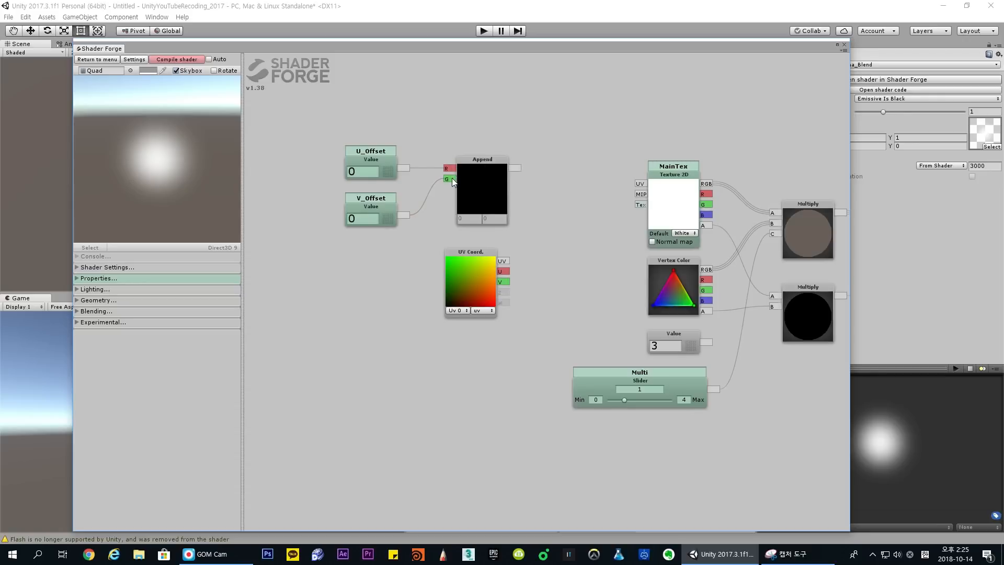
# Add Multiply, Add, Subtract and Divide nodes in a row above the Append node
pyautogui.moveTo(555, 191)
pyautogui.mouseDown()
pyautogui.moveTo(507, 175)
pyautogui.moveTo(556, 180)
pyautogui.mouseUp()
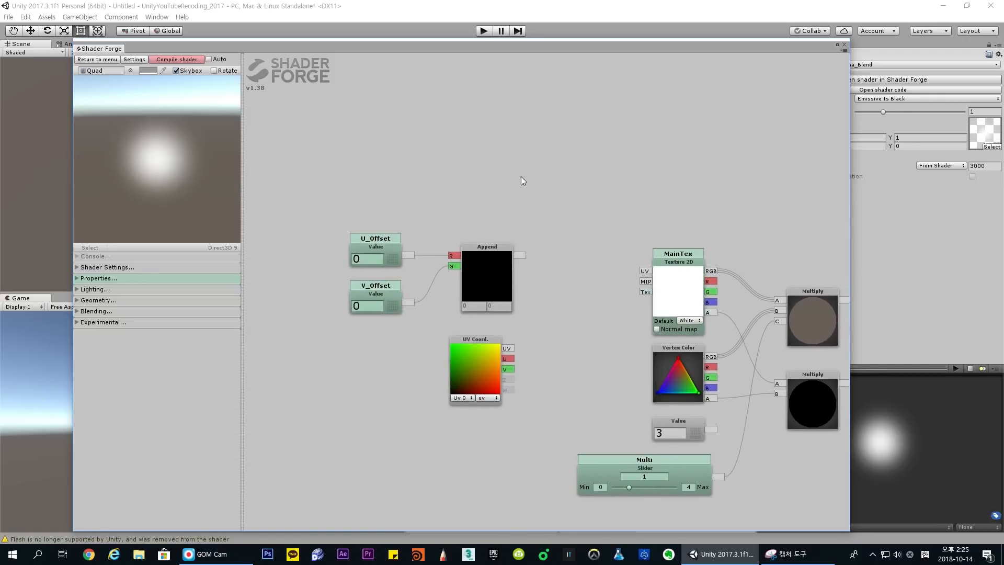
pyautogui.click(476, 151)
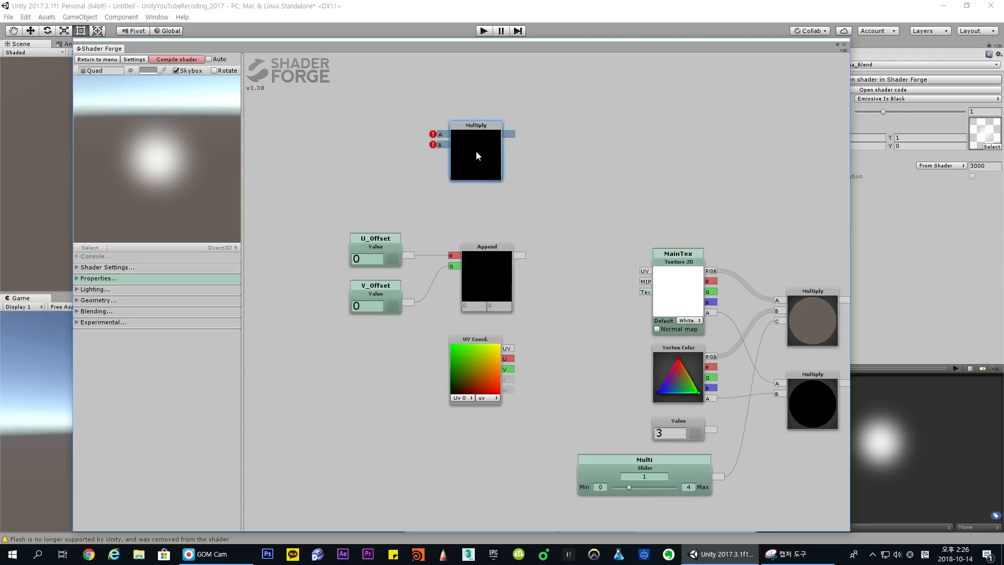
pyautogui.click(572, 156)
pyautogui.click(665, 153)
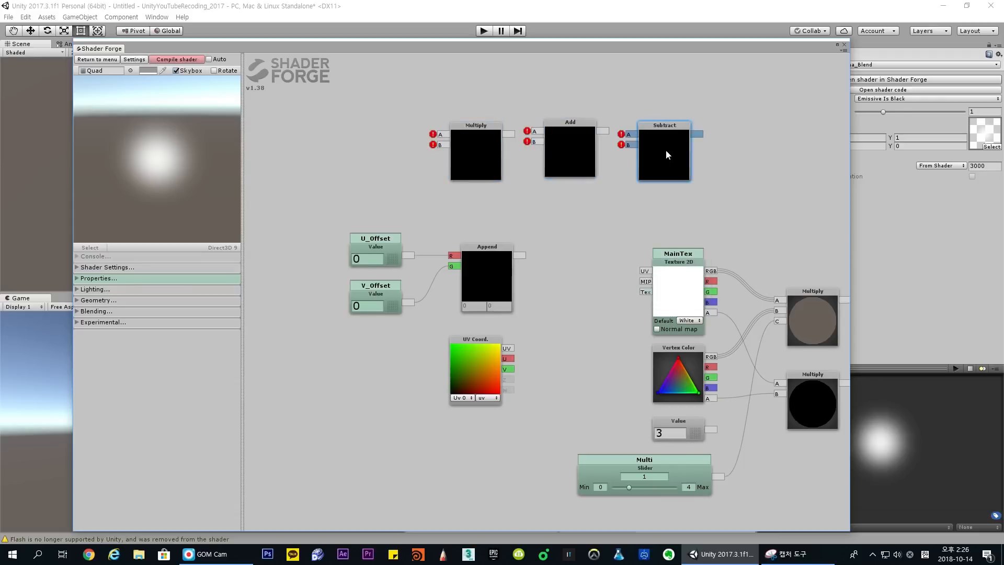
pyautogui.click(760, 152)
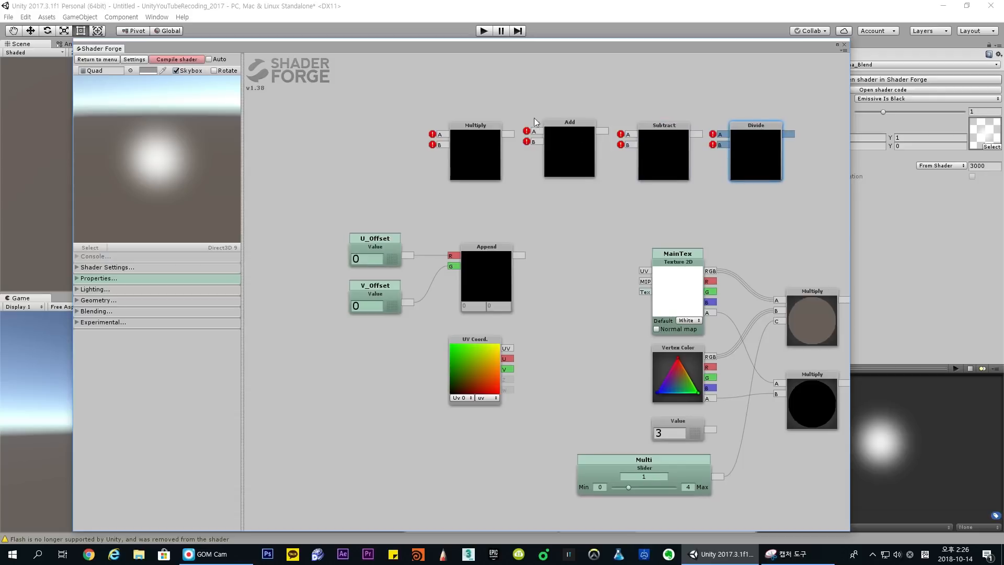
pyautogui.moveTo(476, 126); pyautogui.dragTo(466, 143)
pyautogui.moveTo(570, 123); pyautogui.dragTo(563, 143)
pyautogui.click(452, 149)
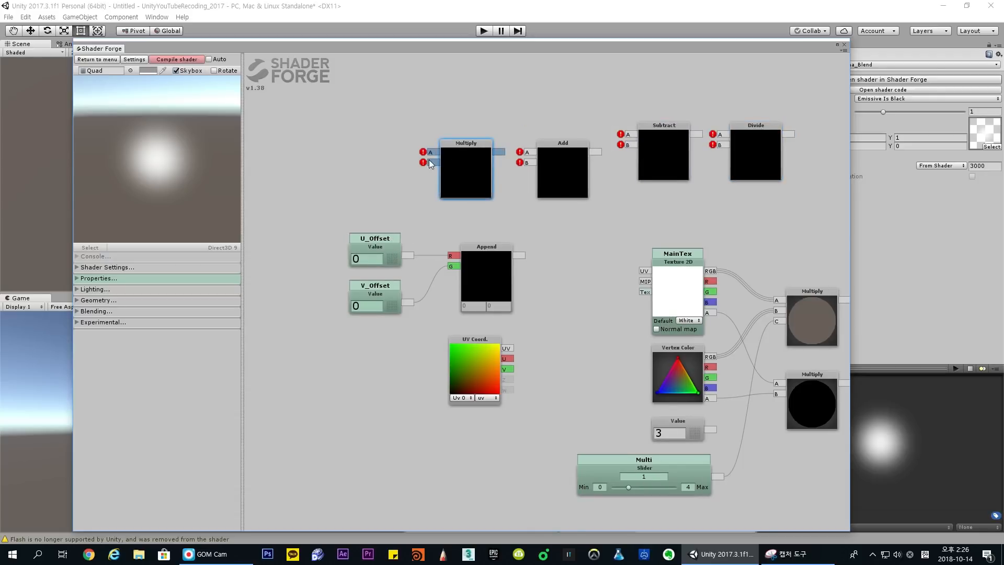
pyautogui.click(399, 297)
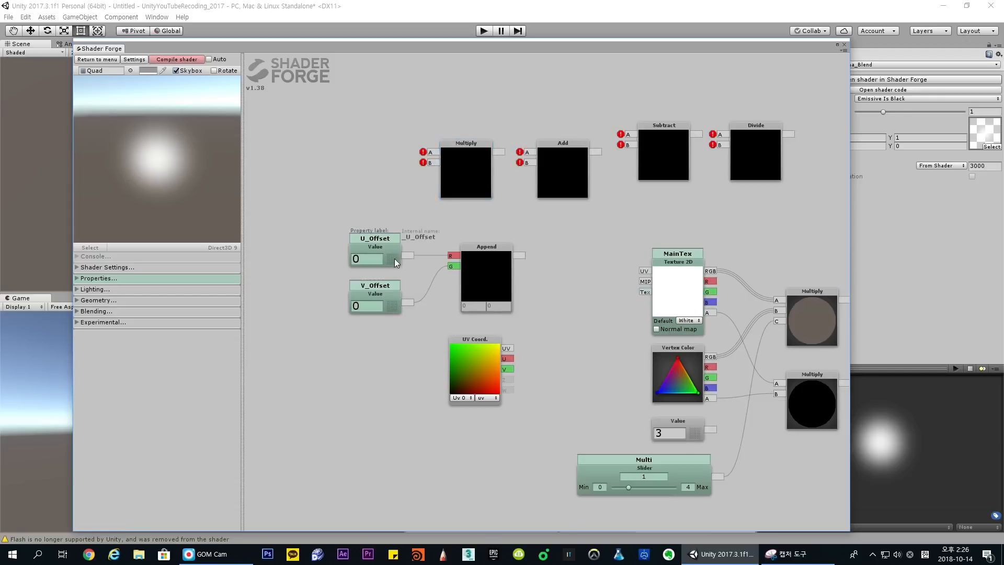
pyautogui.click(394, 260)
pyautogui.click(393, 297)
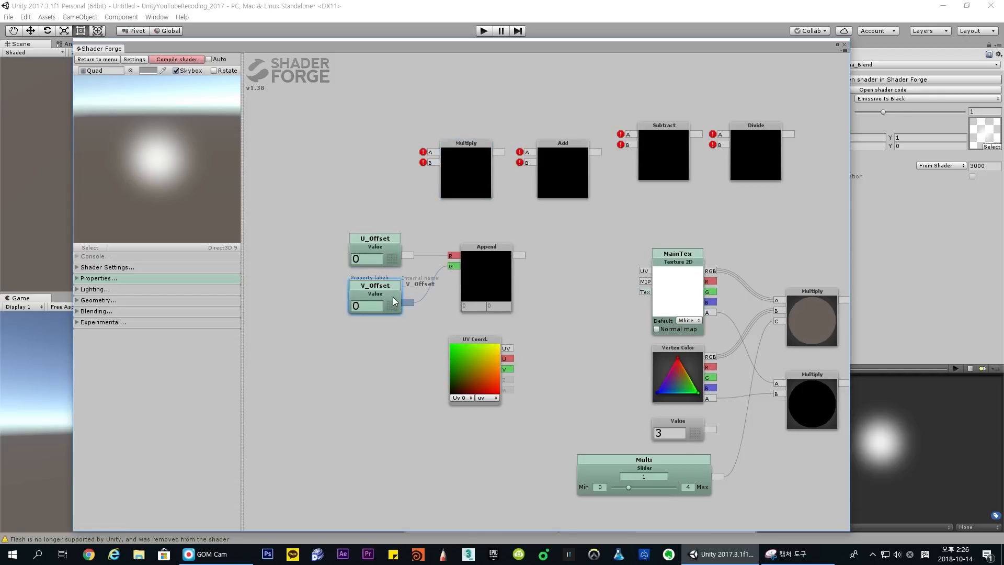
pyautogui.click(460, 162)
pyautogui.click(562, 157)
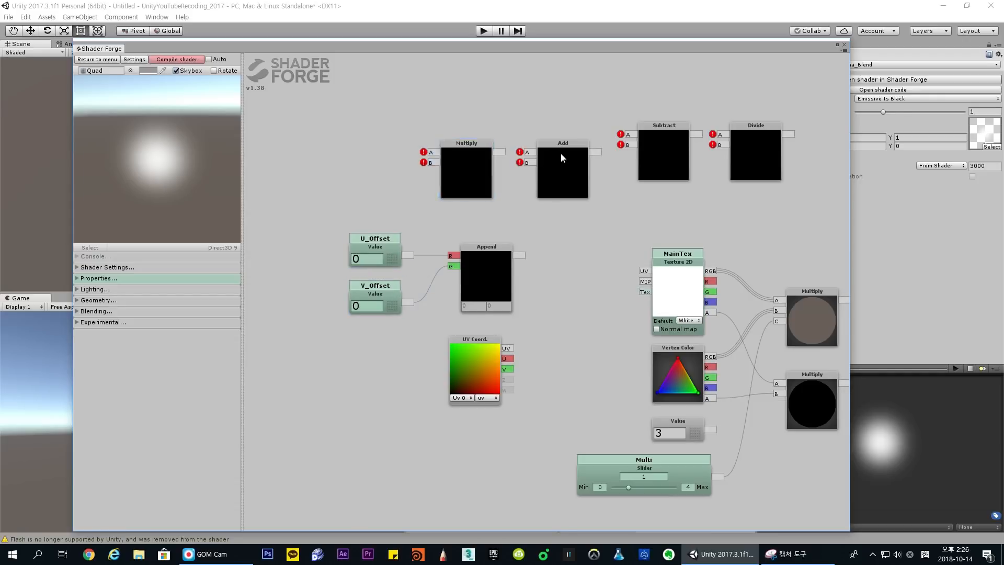
pyautogui.moveTo(495, 148); pyautogui.dragTo(461, 146)
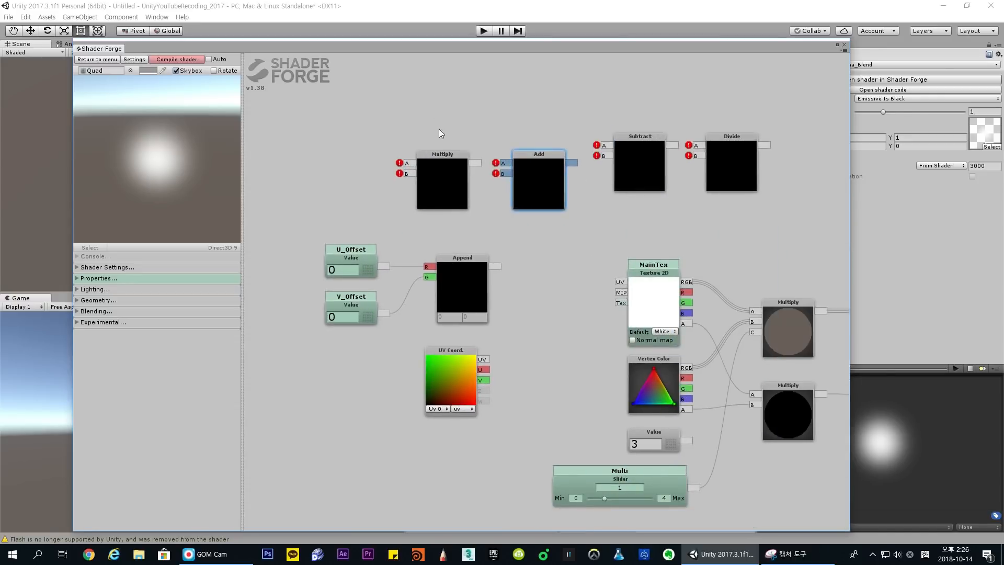
pyautogui.click(372, 309)
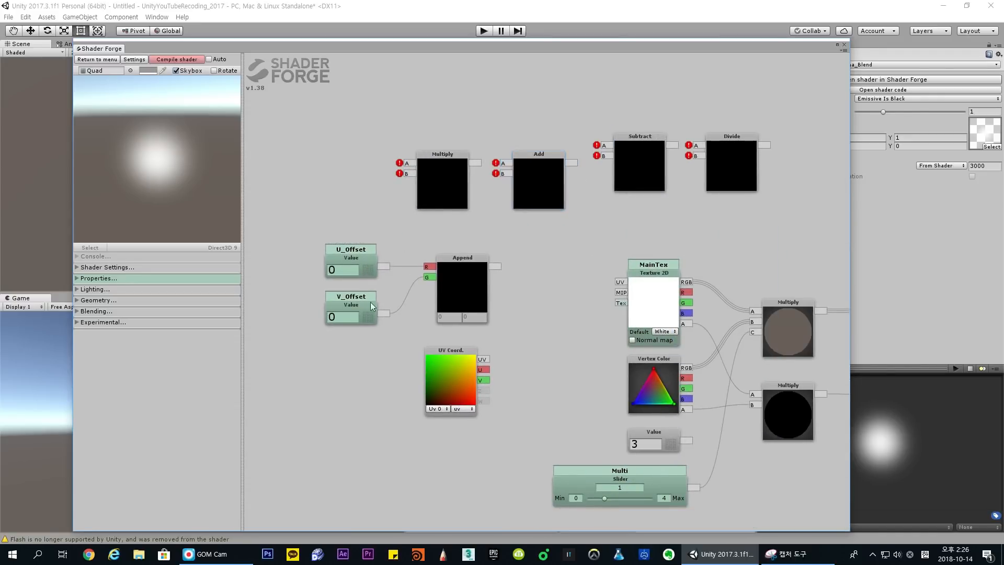
pyautogui.moveTo(485, 370); pyautogui.dragTo(486, 376)
pyautogui.click(445, 162)
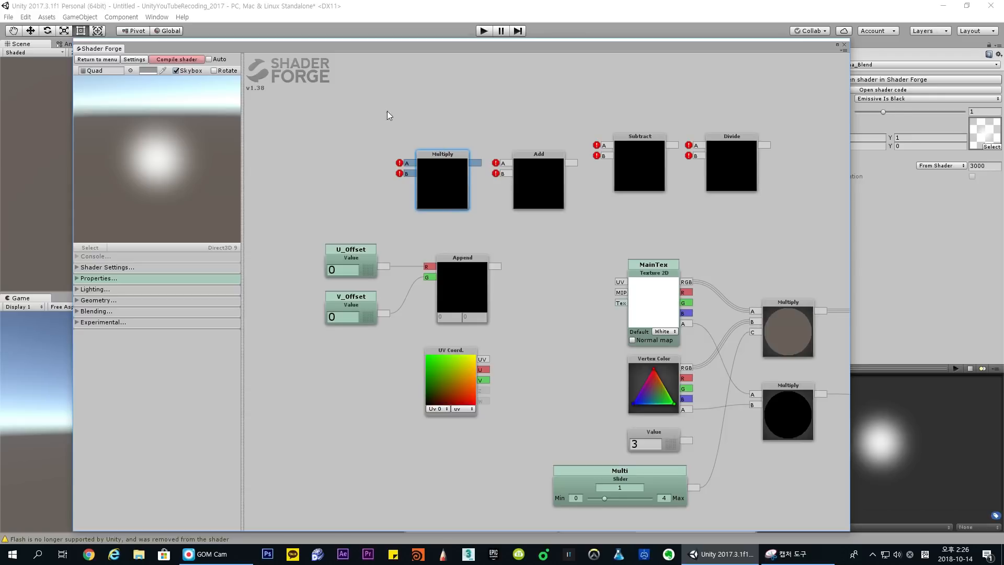
# Delete the unconnected Multiply, Add, Subtract and Divide nodes above the Append node
pyautogui.moveTo(387, 110); pyautogui.dragTo(802, 227)
pyautogui.press('Delete')
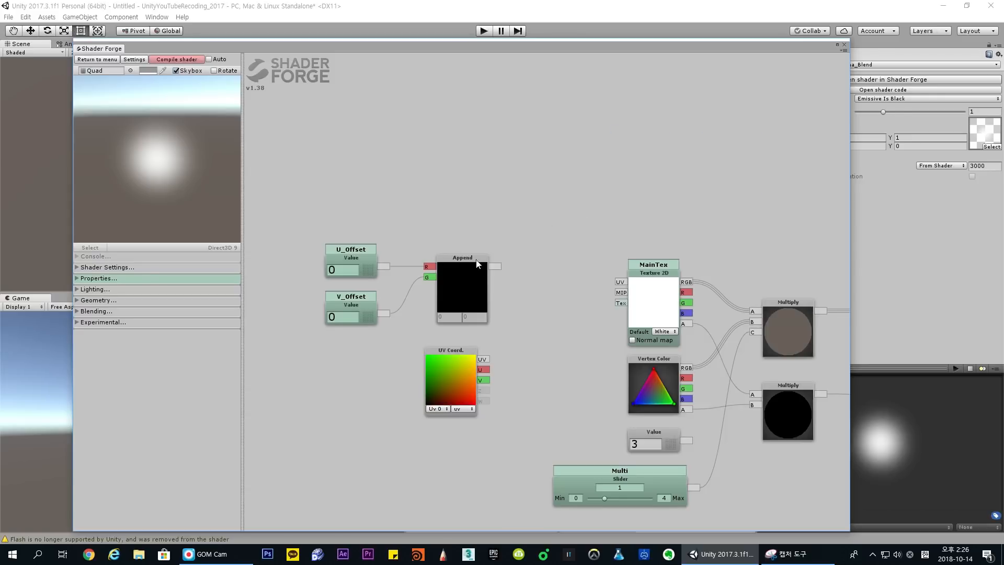
# Shift the Append node slightly left so it lines up directly above the UV Coord. node
pyautogui.moveTo(478, 262); pyautogui.dragTo(472, 262)
pyautogui.moveTo(469, 265); pyautogui.dragTo(492, 231, button='middle')
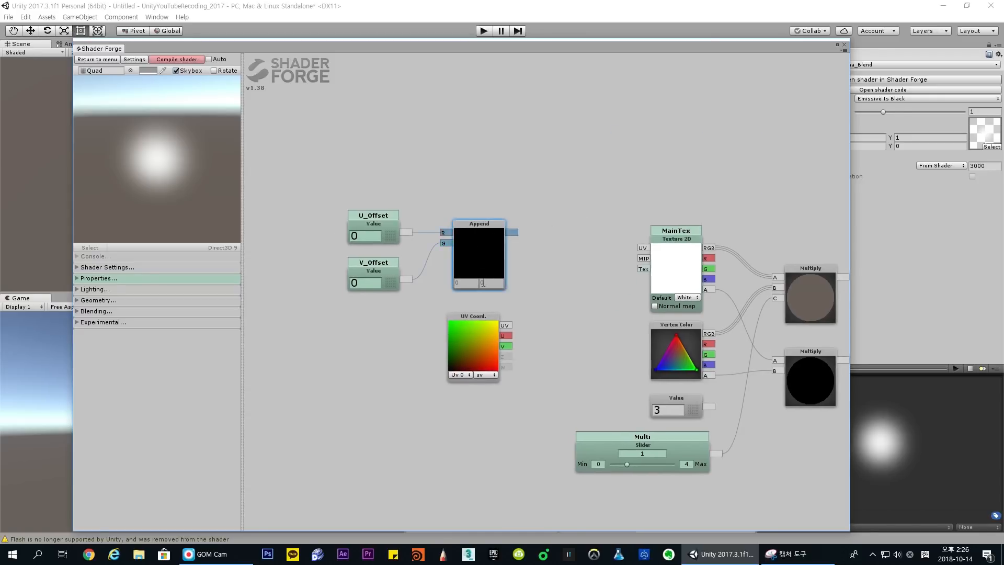
pyautogui.click(375, 237)
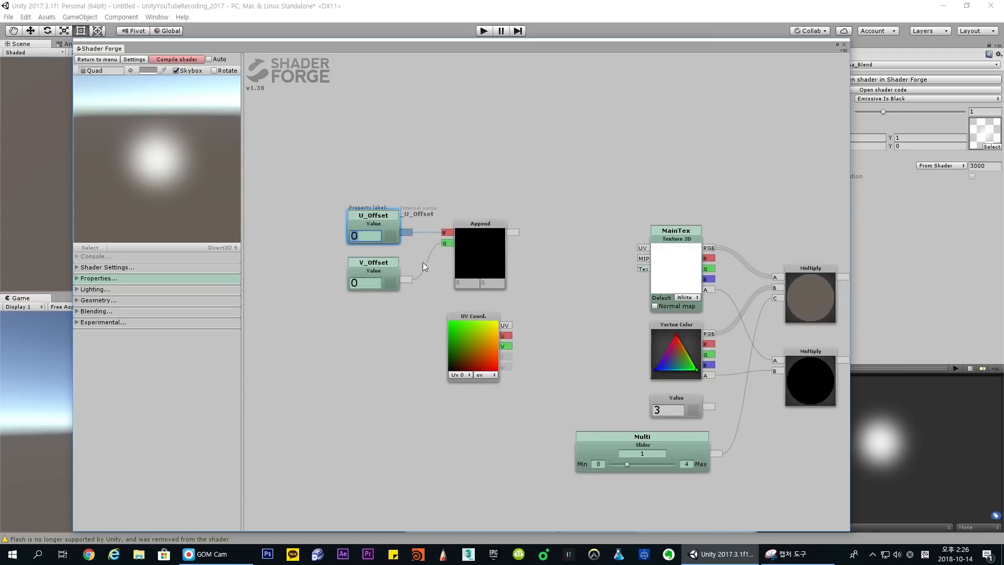
pyautogui.moveTo(484, 230); pyautogui.dragTo(477, 230)
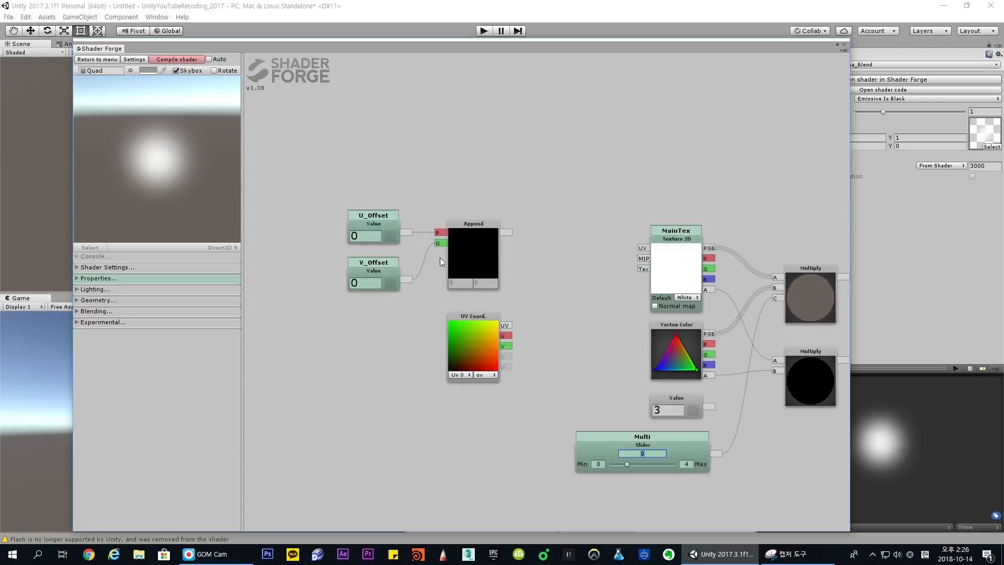
pyautogui.click(396, 233)
pyautogui.click(393, 280)
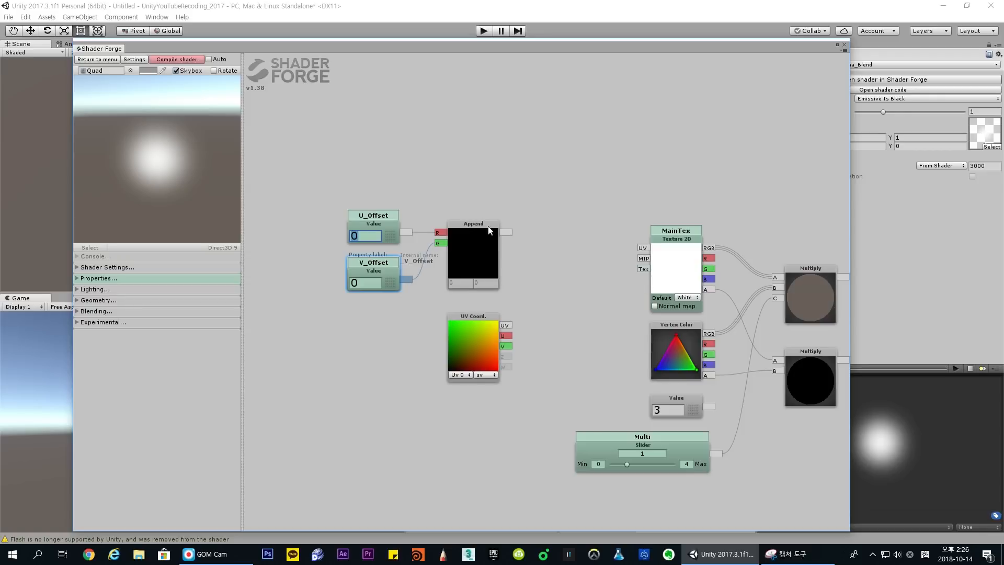
pyautogui.click(489, 224)
pyautogui.click(485, 218)
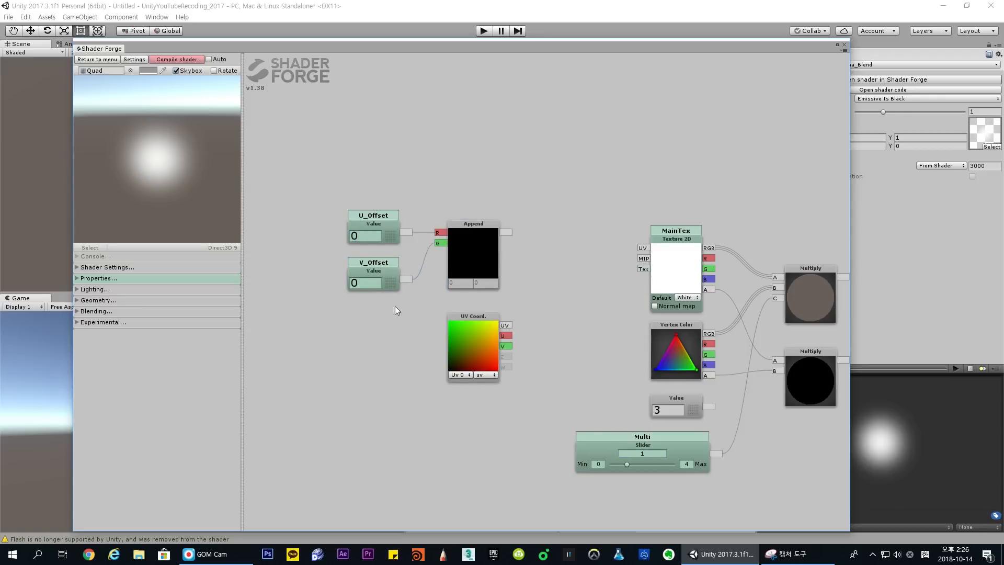
# Add a third Value property node, connect it to the Append node's B input and place it below V_Offset
pyautogui.press('v')
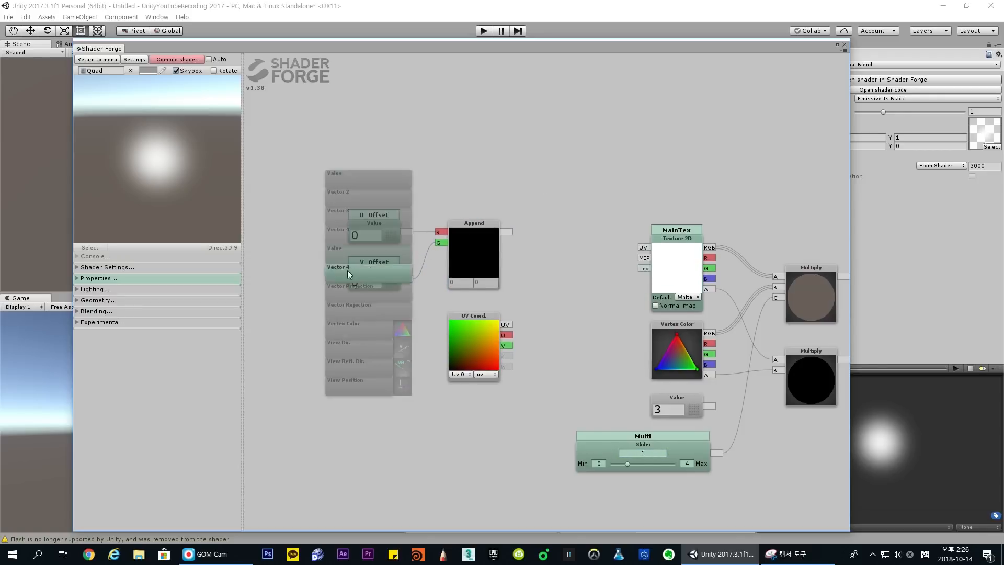
pyautogui.click(343, 248)
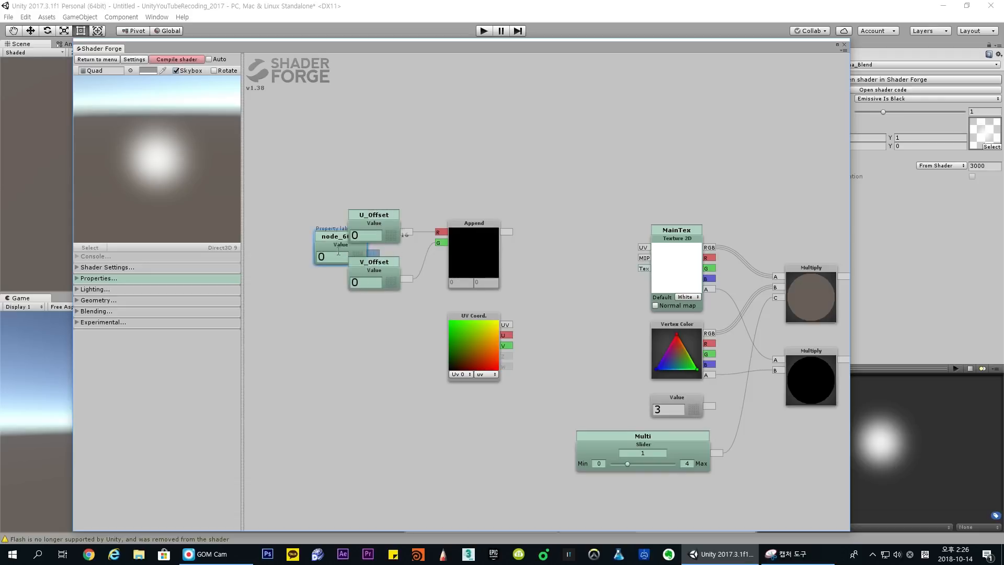
pyautogui.moveTo(338, 252); pyautogui.dragTo(439, 253)
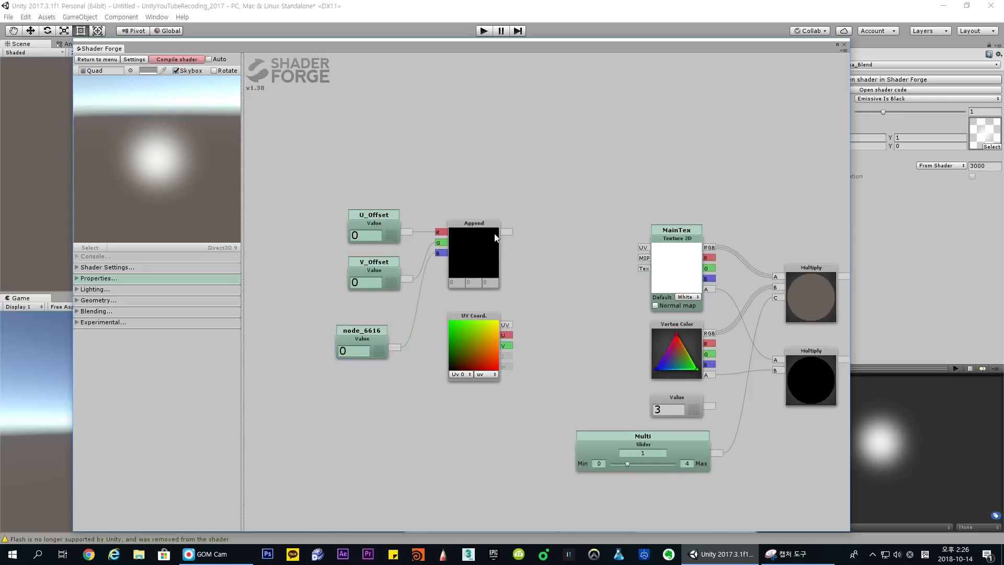
pyautogui.moveTo(390, 276); pyautogui.dragTo(384, 271)
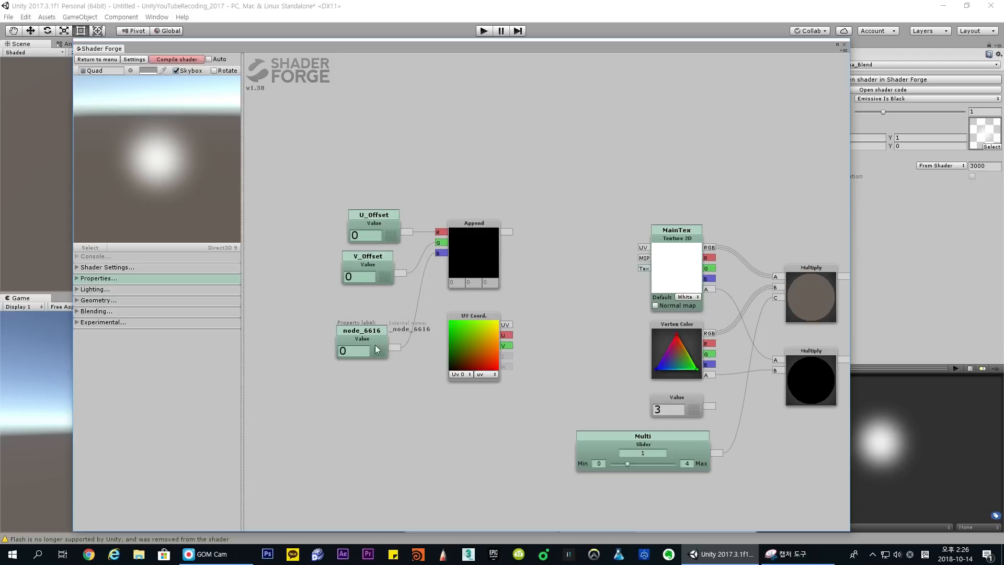
pyautogui.moveTo(375, 345); pyautogui.dragTo(387, 322)
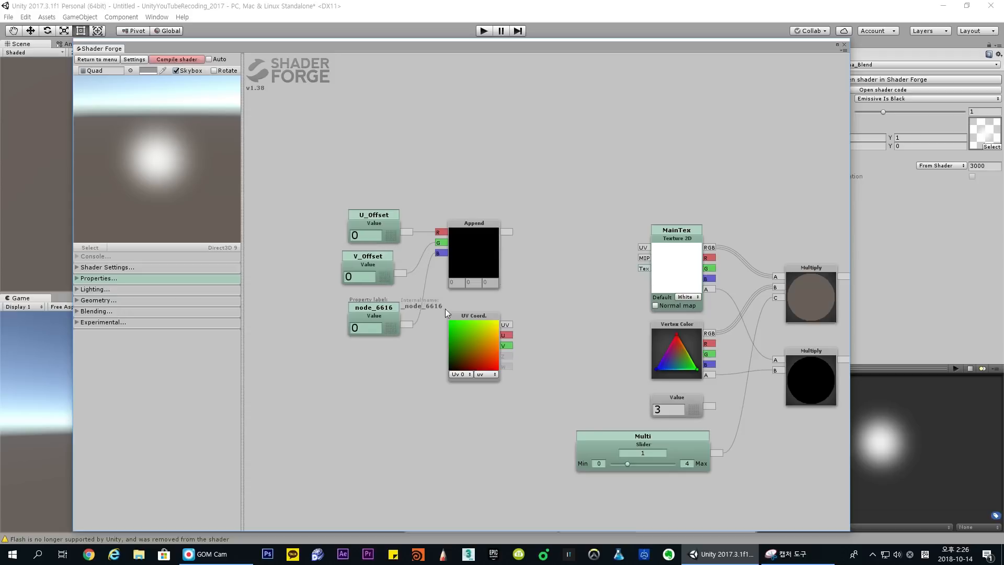
# Add a fourth Value property node, connect it to the Append node's A input and place it below the third
pyautogui.rightClick(366, 372)
pyautogui.click(346, 290)
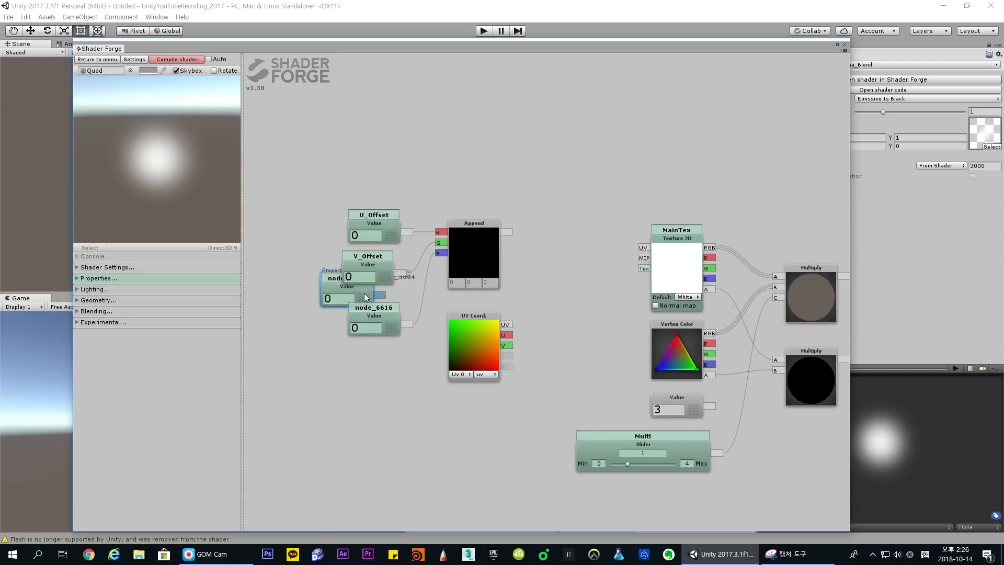
pyautogui.moveTo(364, 293); pyautogui.dragTo(444, 265)
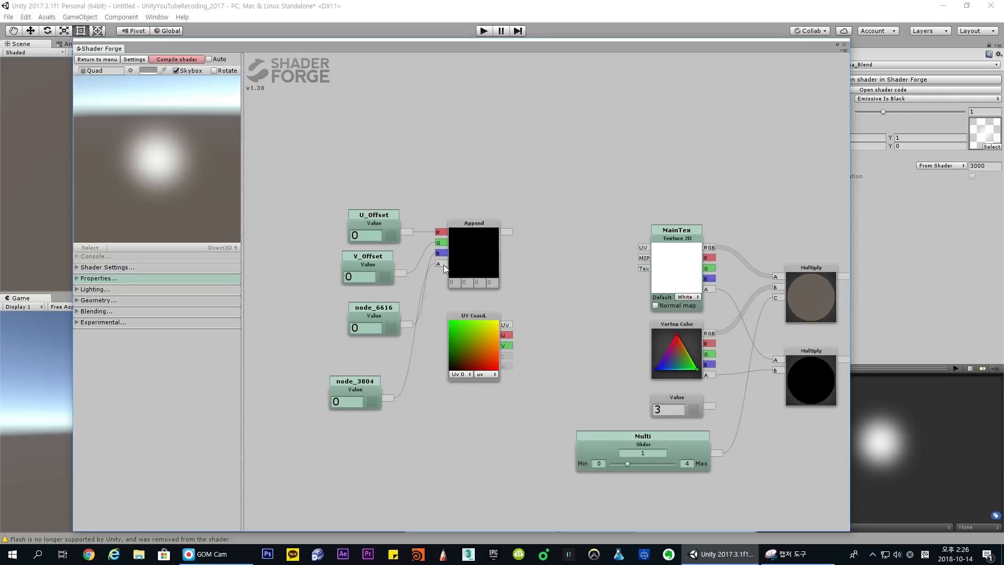
pyautogui.moveTo(372, 404); pyautogui.dragTo(391, 390)
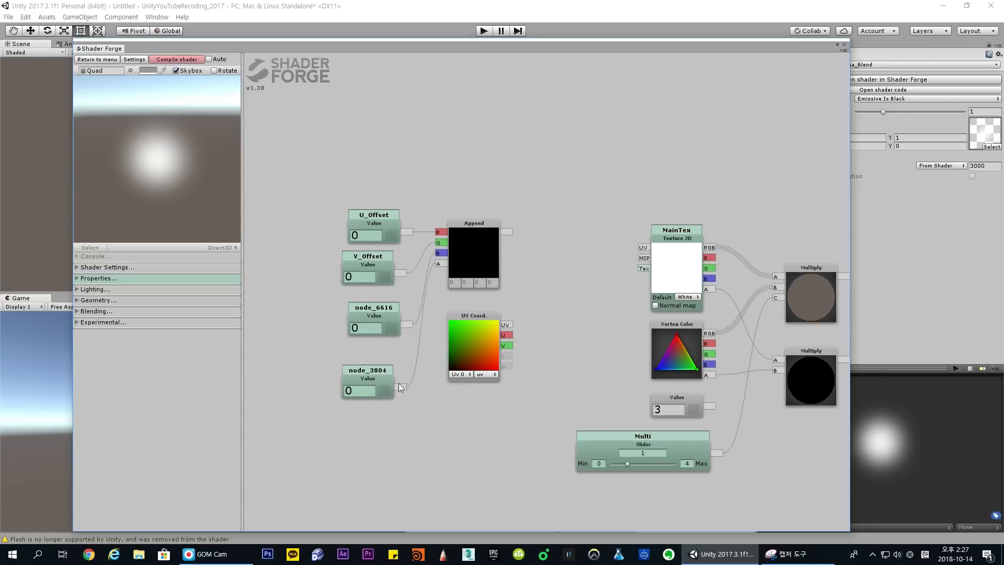
pyautogui.rightClick(387, 448)
pyautogui.click(375, 363)
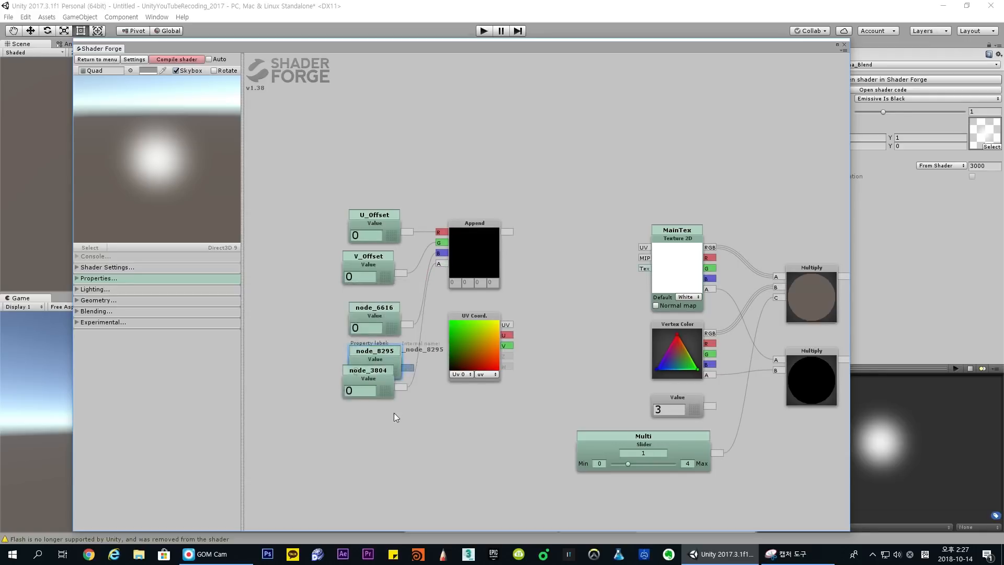
pyautogui.moveTo(388, 388)
pyautogui.mouseDown()
pyautogui.moveTo(393, 431)
pyautogui.moveTo(390, 403)
pyautogui.mouseUp()
pyautogui.moveTo(390, 362); pyautogui.dragTo(383, 464)
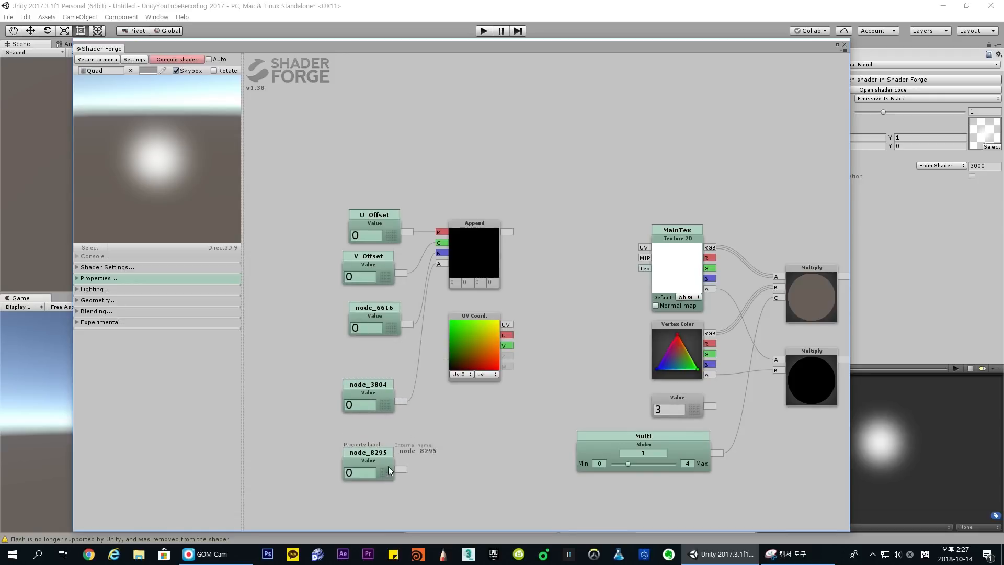
pyautogui.moveTo(405, 461); pyautogui.dragTo(446, 404, button='middle')
pyautogui.moveTo(444, 411); pyautogui.dragTo(442, 434)
pyautogui.click(426, 408)
pyautogui.press('Delete')
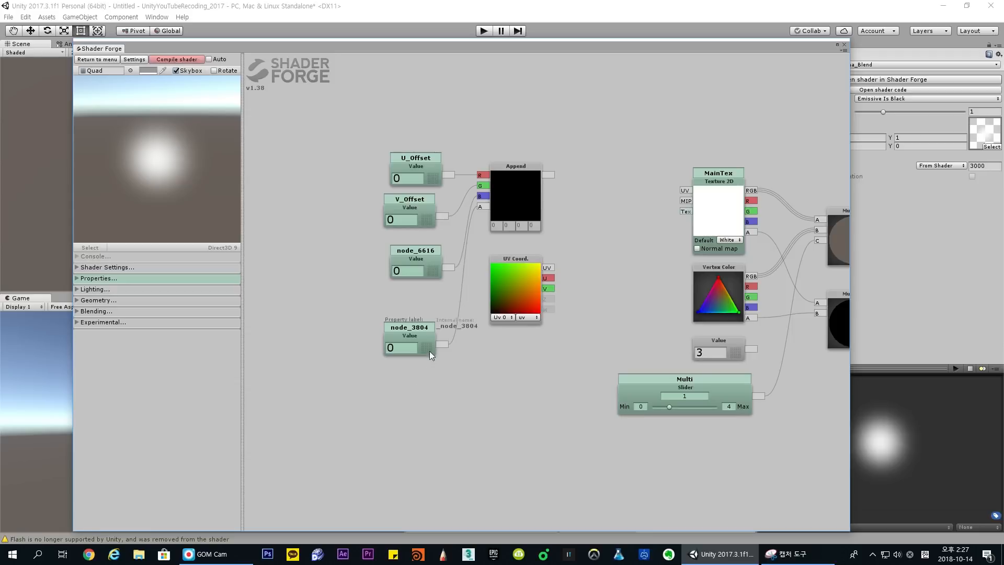
# Line up V_Offset and the fourth Value node in one column directly beneath U_Offset
pyautogui.moveTo(429, 350); pyautogui.dragTo(440, 316)
pyautogui.moveTo(424, 223); pyautogui.dragTo(430, 222)
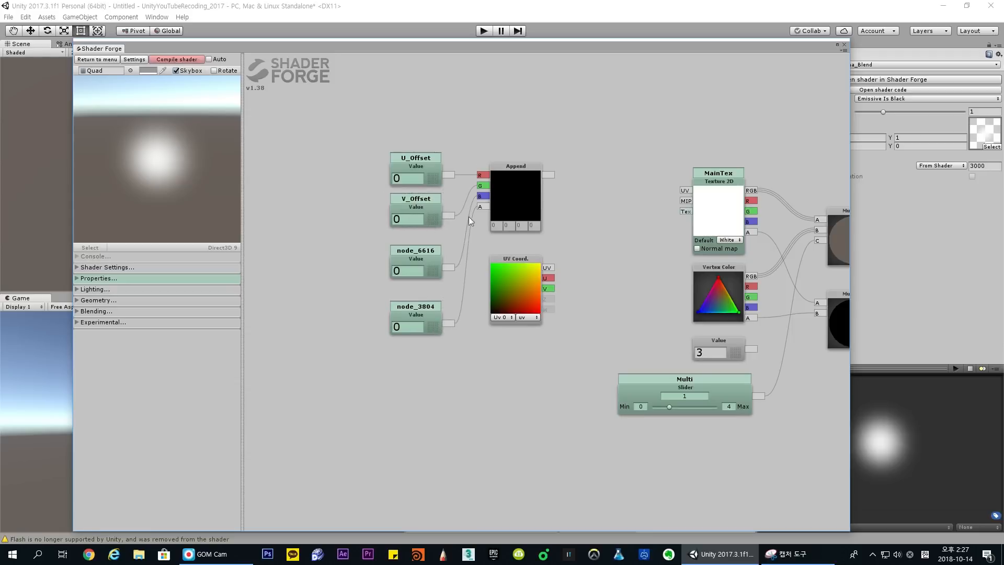
pyautogui.click(427, 253)
pyautogui.moveTo(590, 247); pyautogui.dragTo(589, 276)
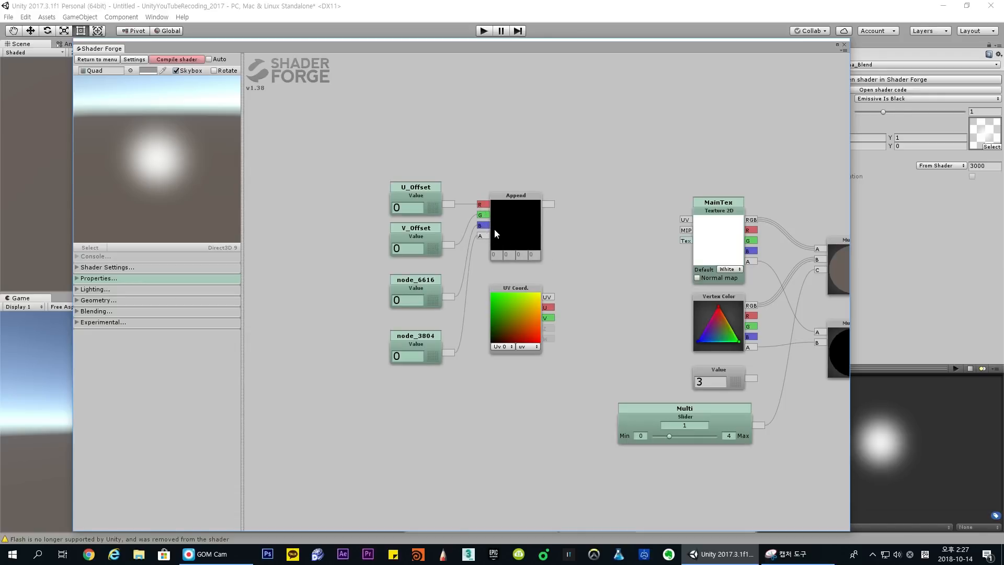
# Delete the two unnamed Value nodes that feed the Append node's B and A inputs
pyautogui.click(435, 357)
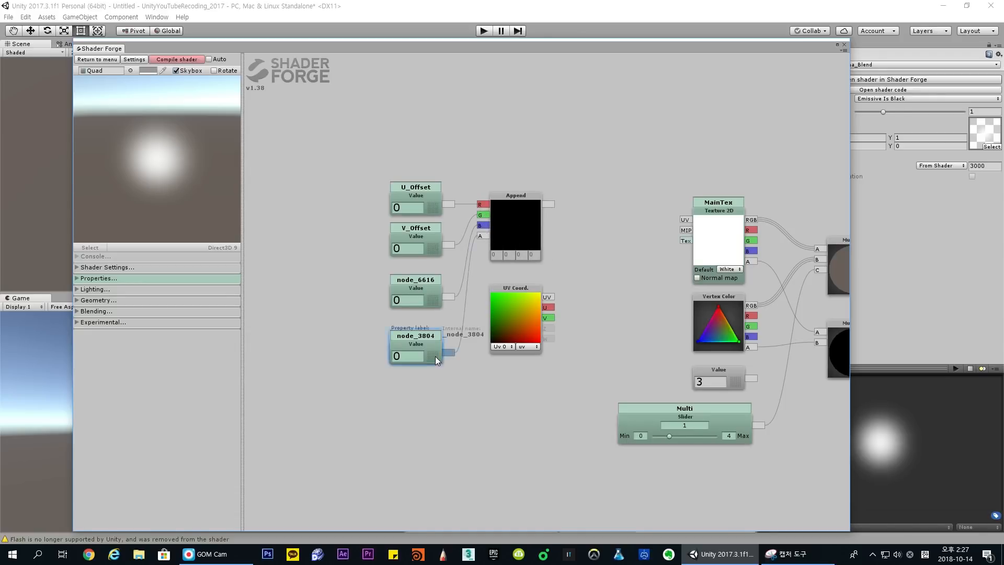
pyautogui.press('Delete')
pyautogui.click(438, 305)
pyautogui.press('Delete')
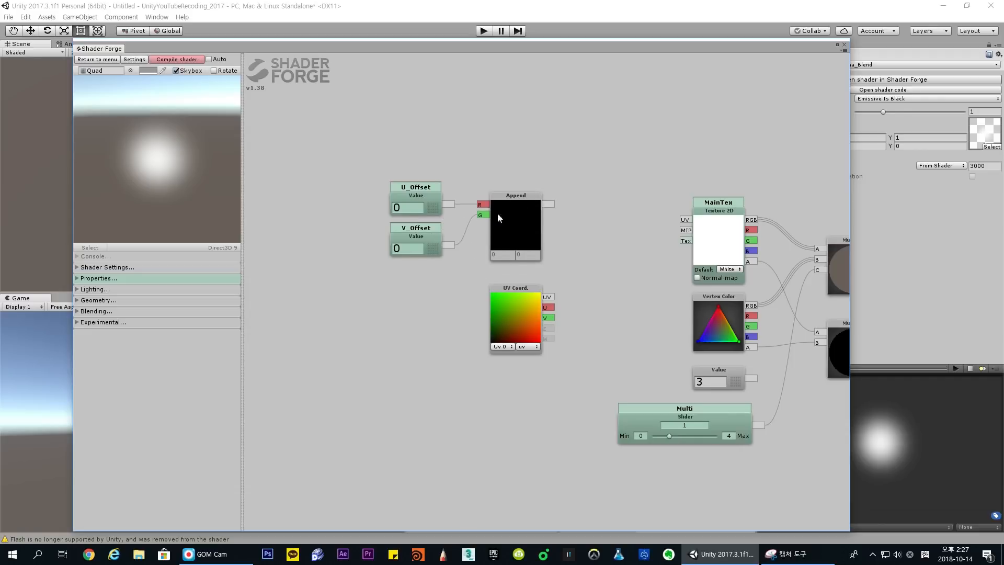
# Create an Add node and place it between the Append node and MainTex
pyautogui.moveTo(551, 309); pyautogui.dragTo(507, 308, button='middle')
pyautogui.moveTo(466, 295); pyautogui.dragTo(466, 292)
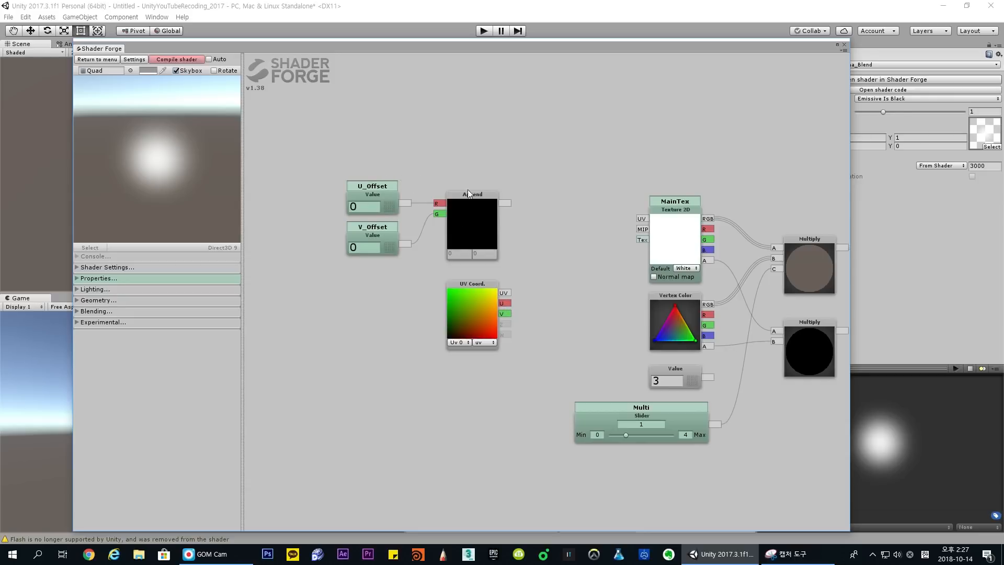
pyautogui.press('a')
pyautogui.click(542, 219)
pyautogui.moveTo(546, 195); pyautogui.dragTo(578, 199)
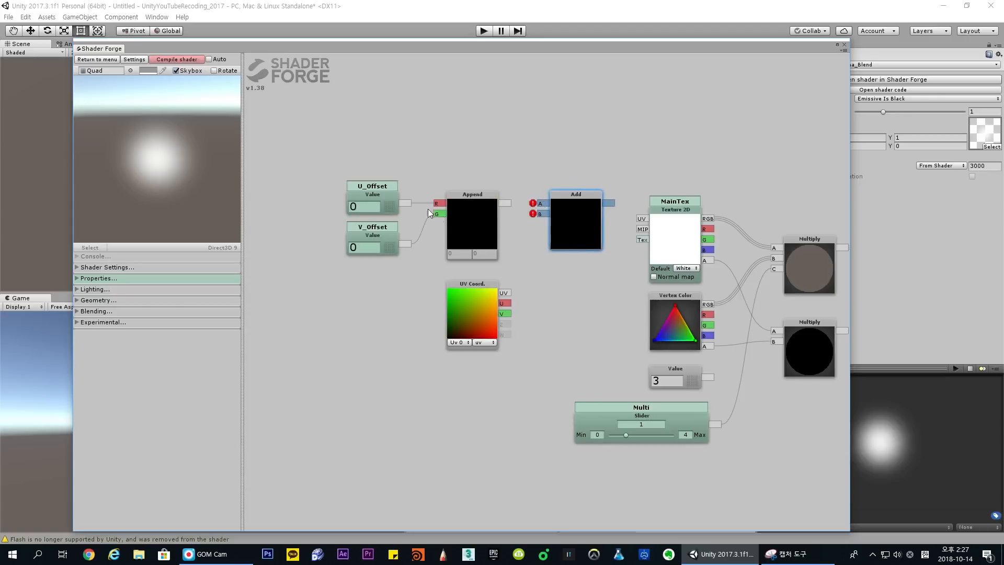
# Shift the Add node slightly toward Append and move UV Coord. up close beneath Append
pyautogui.click(367, 246)
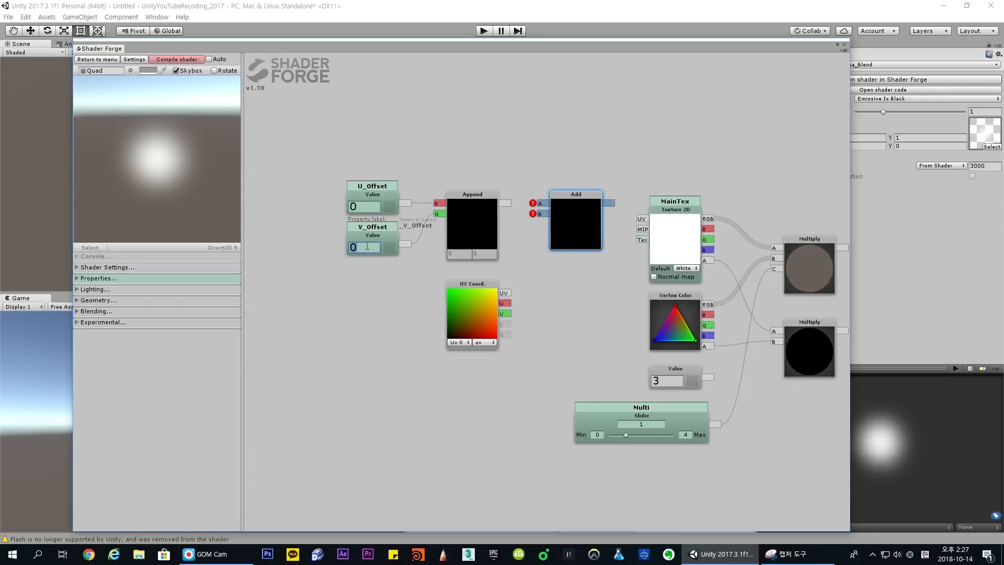
pyautogui.click(367, 255)
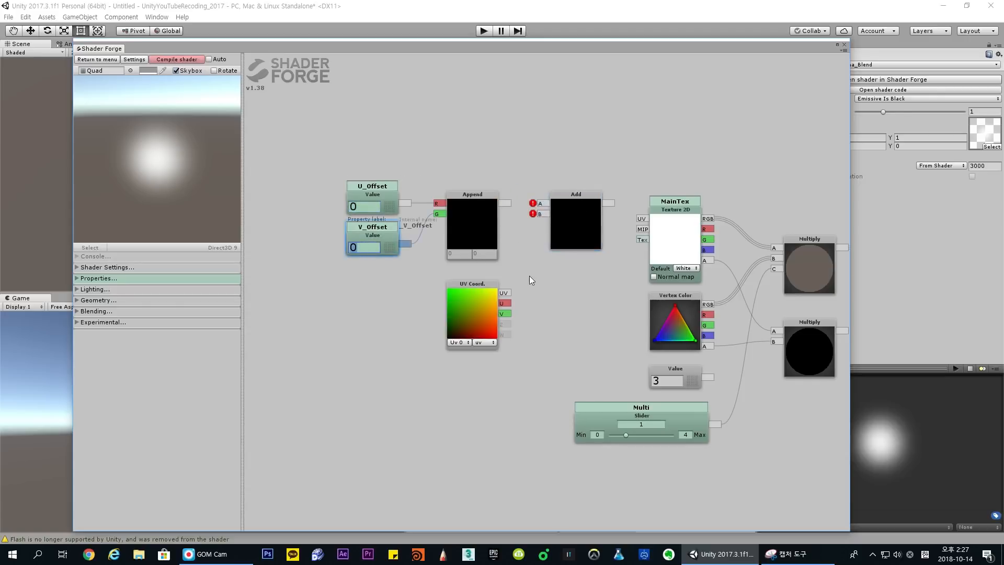
pyautogui.moveTo(567, 200); pyautogui.dragTo(558, 199)
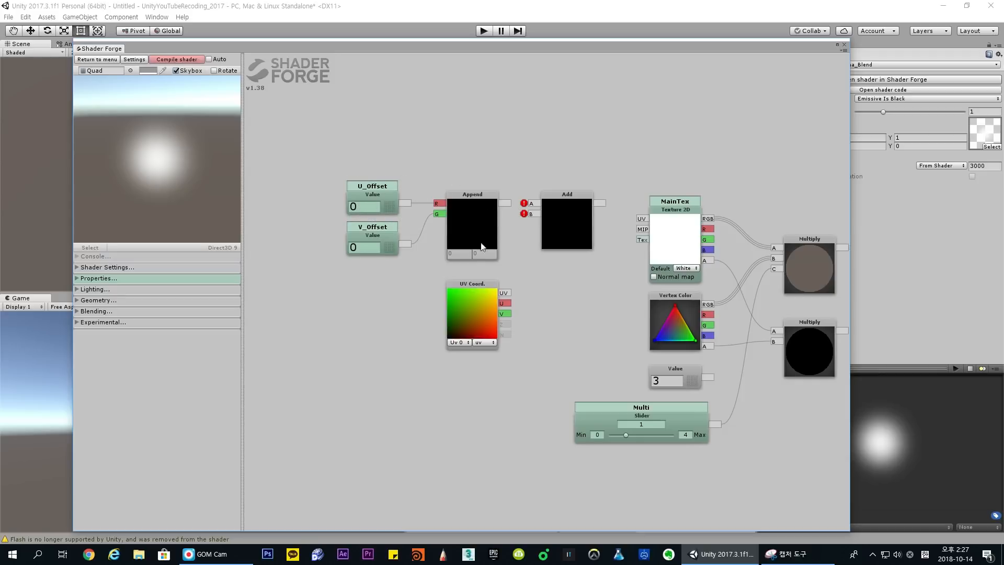
pyautogui.moveTo(487, 283); pyautogui.dragTo(482, 275)
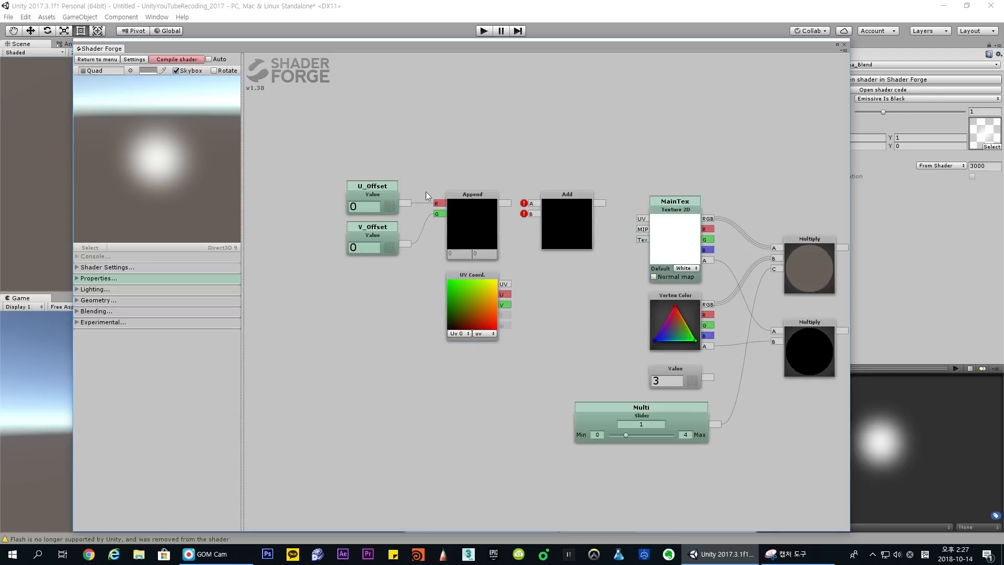
pyautogui.moveTo(570, 199); pyautogui.dragTo(573, 199)
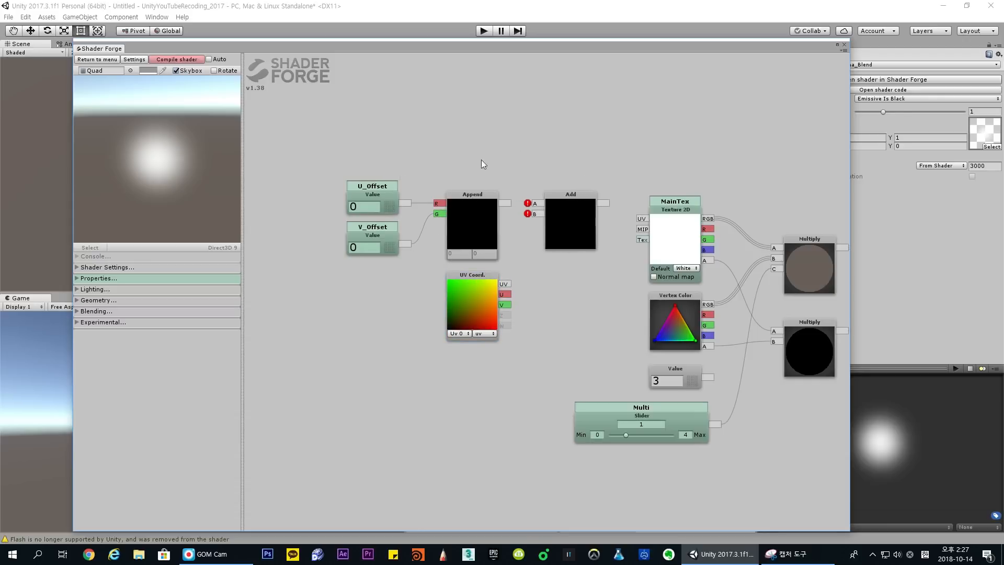
# Connect Append's output to the Add node's A input and UV Coord.'s UV output to its B input
pyautogui.keyDown('alt'); pyautogui.moveTo(335, 164); pyautogui.dragTo(576, 347); pyautogui.keyUp('alt')
pyautogui.moveTo(571, 165); pyautogui.dragTo(541, 190)
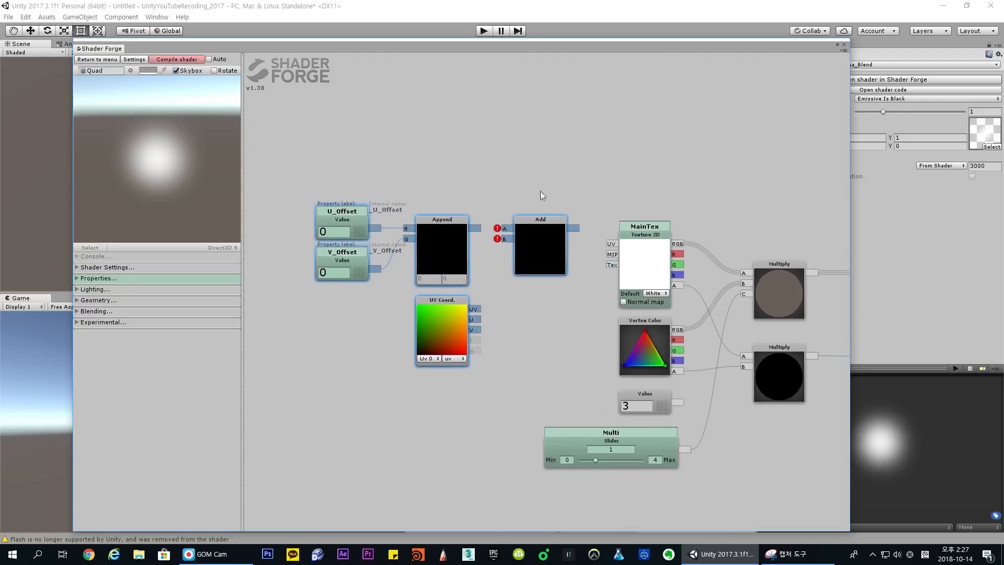
pyautogui.moveTo(473, 227); pyautogui.dragTo(507, 231)
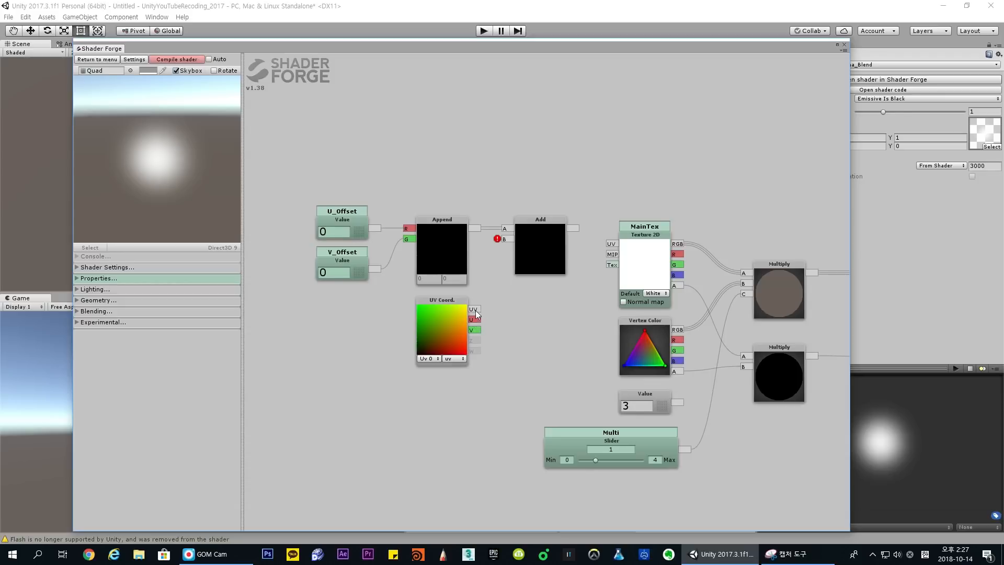
pyautogui.moveTo(474, 309); pyautogui.dragTo(505, 239)
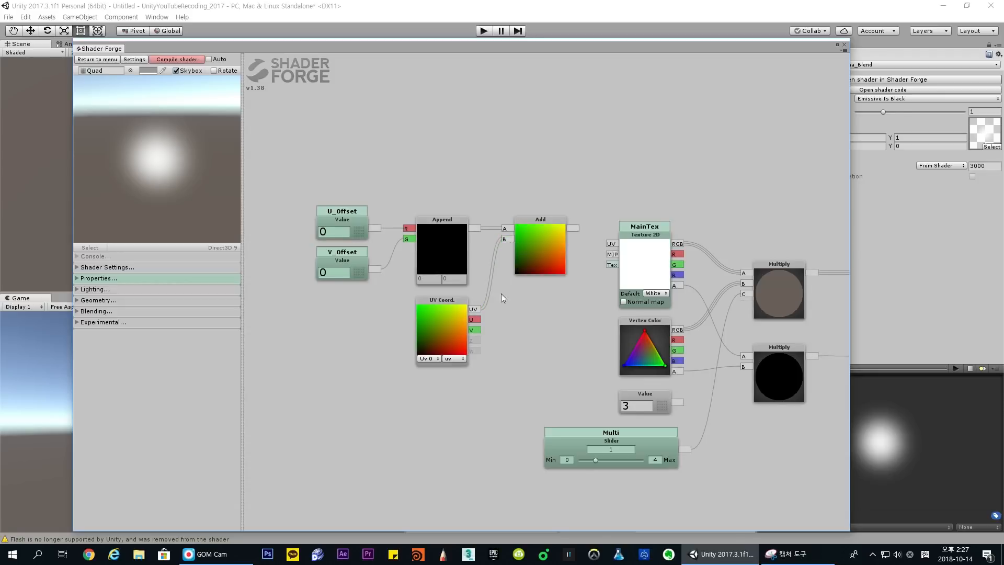
pyautogui.moveTo(474, 330); pyautogui.dragTo(441, 303)
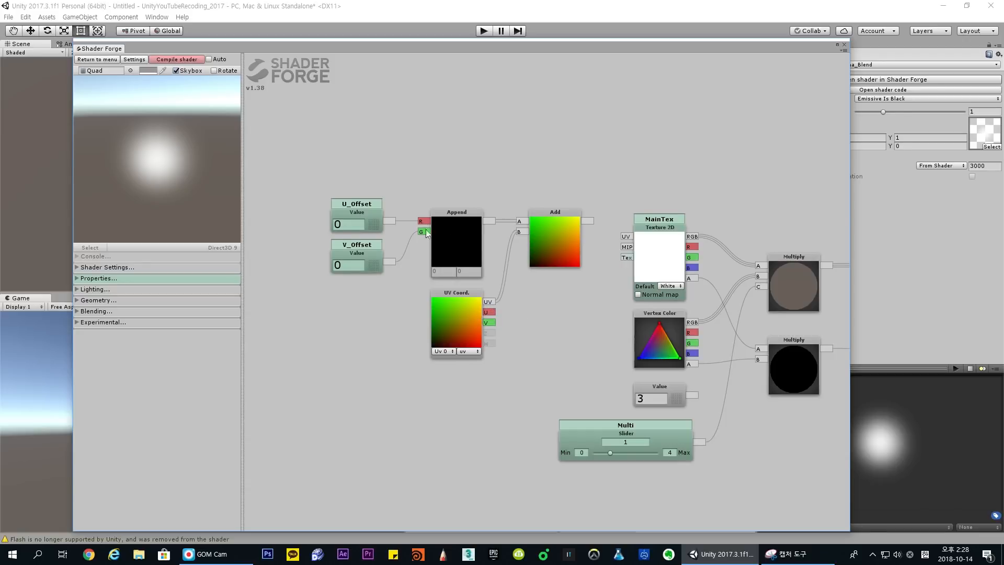
# Connect the Add node's output to MainTex's UV input and move the offset node group down level with it
pyautogui.moveTo(551, 211); pyautogui.dragTo(547, 212)
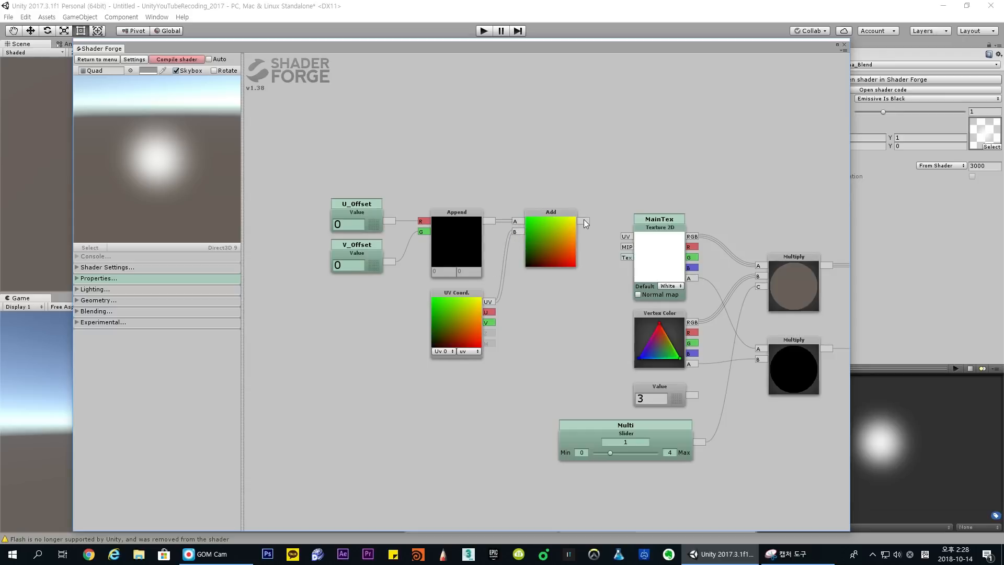
pyautogui.moveTo(584, 218); pyautogui.dragTo(629, 237)
pyautogui.moveTo(306, 166); pyautogui.dragTo(547, 234)
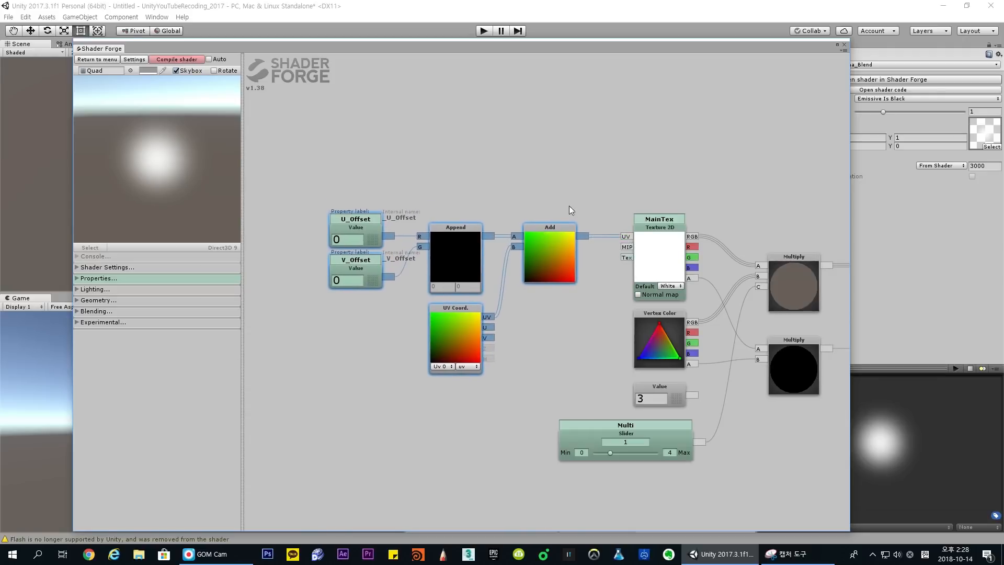
pyautogui.click(569, 206)
# Detach the Add node from MainTex's UV input and reconnect it
pyautogui.keyDown('alt'); pyautogui.moveTo(628, 240); pyautogui.dragTo(601, 241); pyautogui.keyUp('alt')
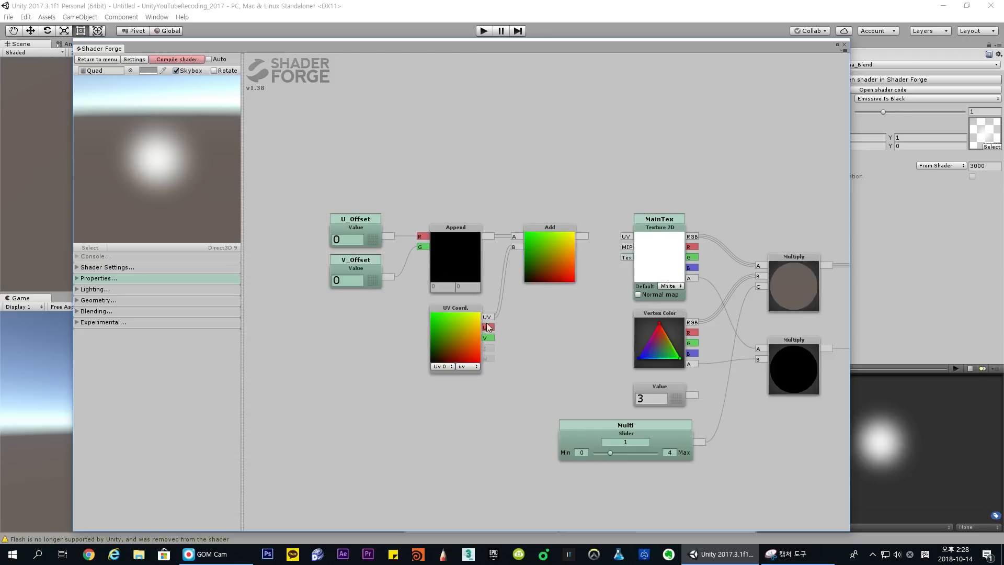
pyautogui.moveTo(582, 236); pyautogui.dragTo(602, 236)
pyautogui.click(562, 226)
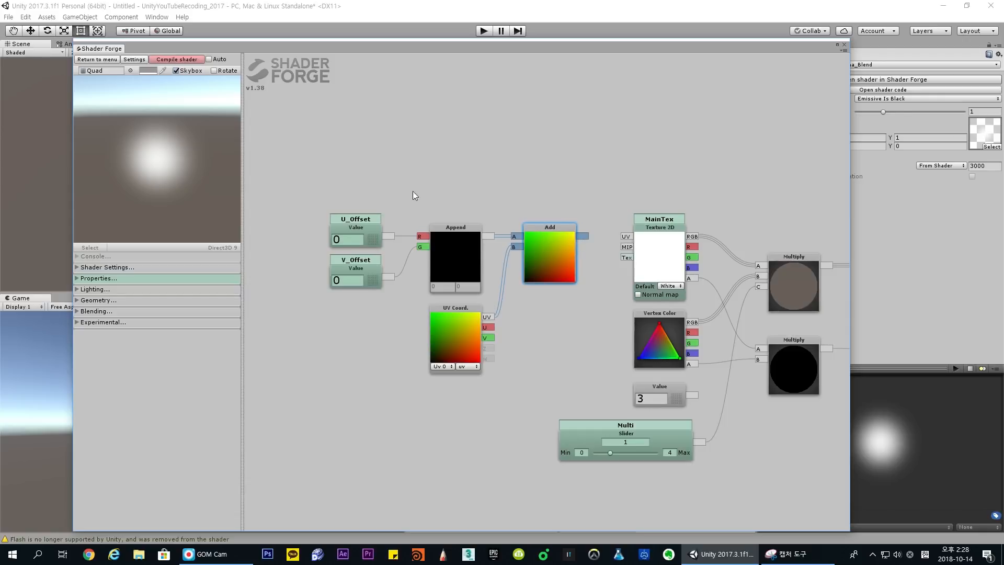
pyautogui.click(546, 207)
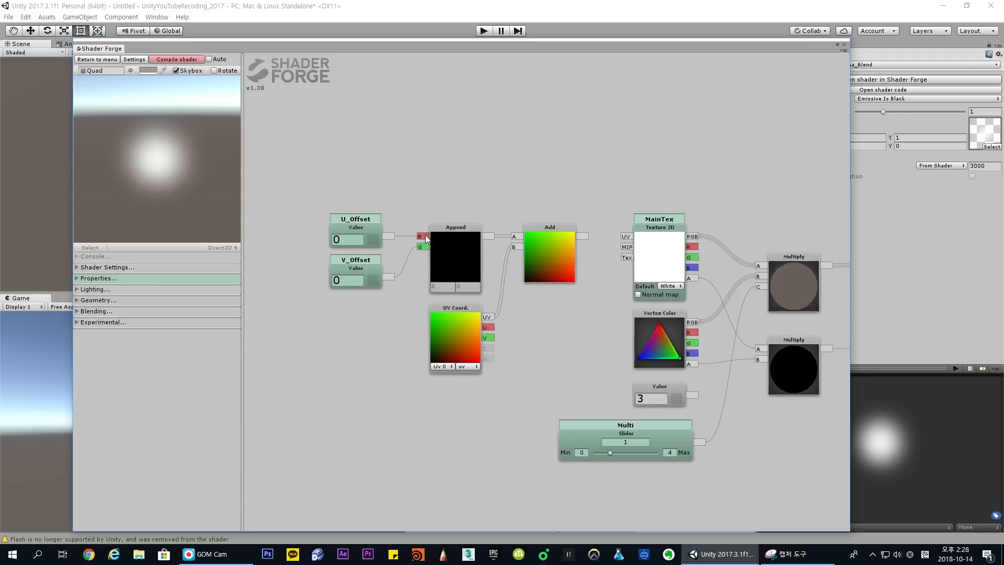
pyautogui.moveTo(546, 234); pyautogui.dragTo(587, 237)
# Compile the shader and move the Shader Forge window aside to uncover the Alpha_Blend material's Inspector
pyautogui.click(176, 60)
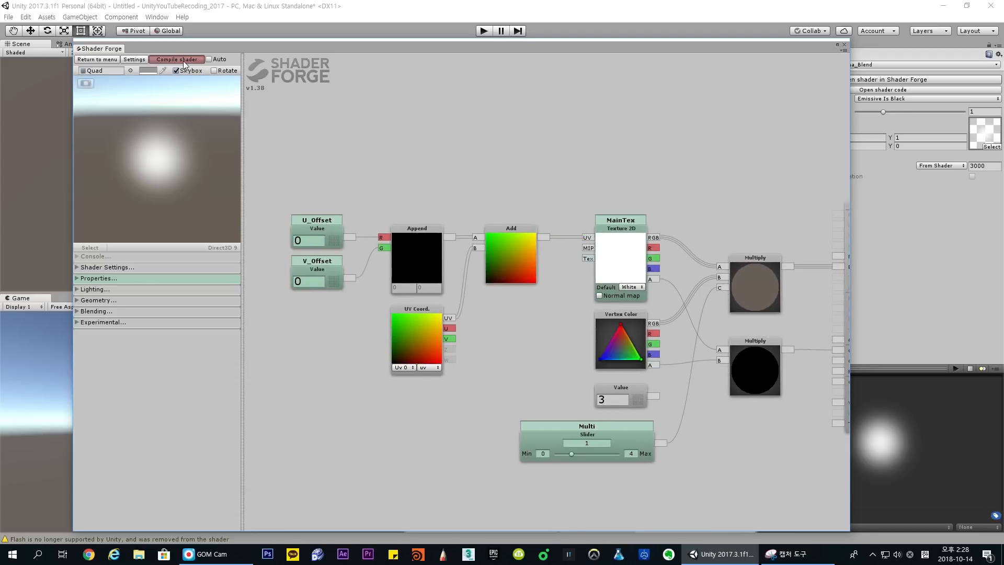
pyautogui.moveTo(438, 51); pyautogui.dragTo(362, 48)
pyautogui.moveTo(711, 43); pyautogui.dragTo(672, 65)
pyautogui.click(674, 130)
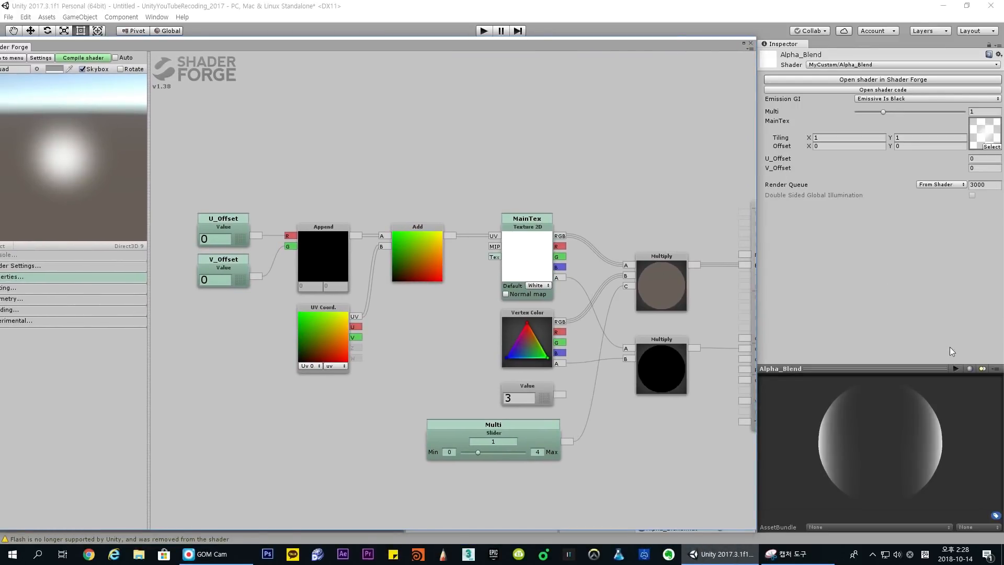
# Cycle the Alpha_Blend material preview to the flat plane shape and examine it face on
pyautogui.click(970, 368)
pyautogui.click(970, 368)
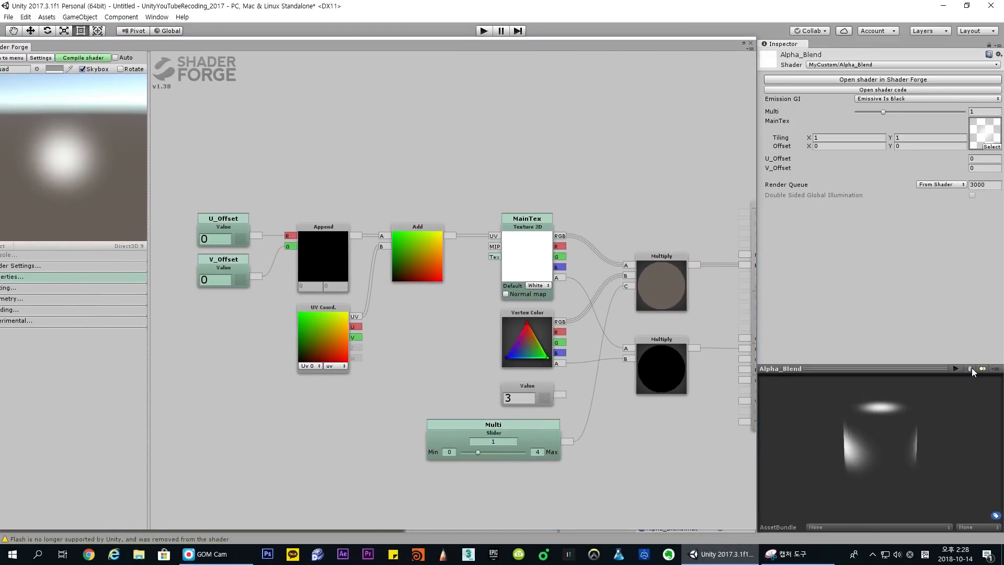
pyautogui.click(971, 368)
pyautogui.click(971, 368)
pyautogui.moveTo(936, 435); pyautogui.dragTo(878, 438)
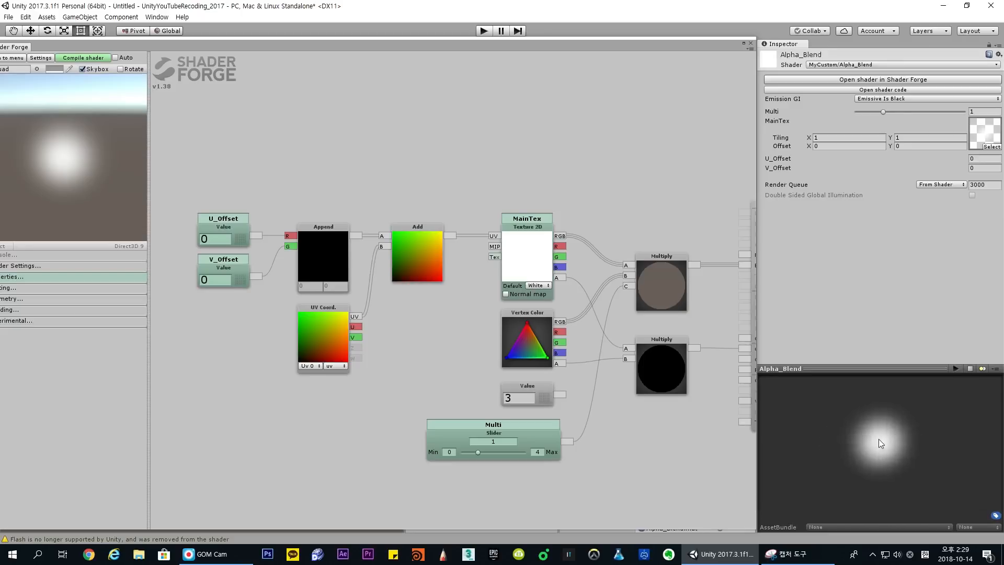
# Test U_Offset and V_Offset against MainTex's own Offset values in the material, returning all of them to 0
pyautogui.moveTo(779, 159)
pyautogui.mouseDown()
pyautogui.moveTo(813, 159)
pyautogui.moveTo(769, 156)
pyautogui.moveTo(829, 146)
pyautogui.moveTo(794, 152)
pyautogui.moveTo(826, 151)
pyautogui.moveTo(776, 173)
pyautogui.moveTo(802, 173)
pyautogui.moveTo(778, 173)
pyautogui.mouseUp()
pyautogui.click(780, 169)
pyautogui.moveTo(890, 146); pyautogui.dragTo(900, 148)
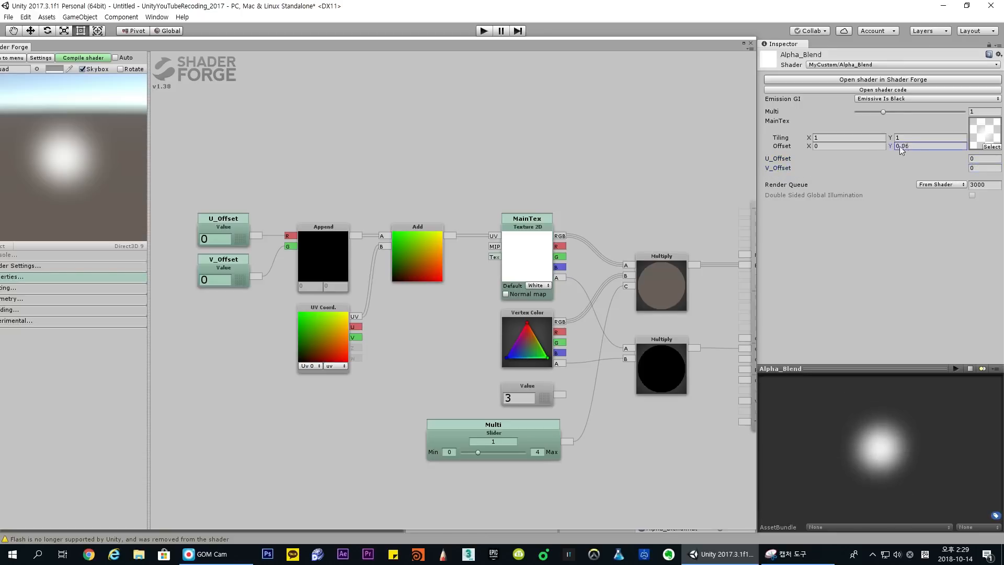
pyautogui.click(779, 160)
pyautogui.moveTo(780, 162)
pyautogui.mouseDown()
pyautogui.moveTo(824, 166)
pyautogui.moveTo(783, 166)
pyautogui.mouseUp()
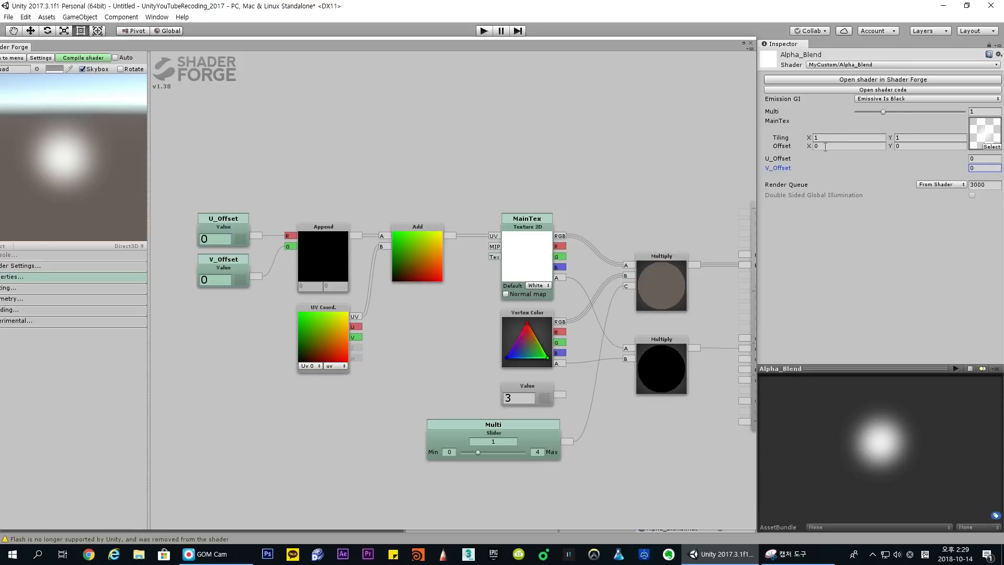
pyautogui.click(859, 146)
pyautogui.click(779, 168)
pyautogui.moveTo(782, 159); pyautogui.dragTo(447, 231)
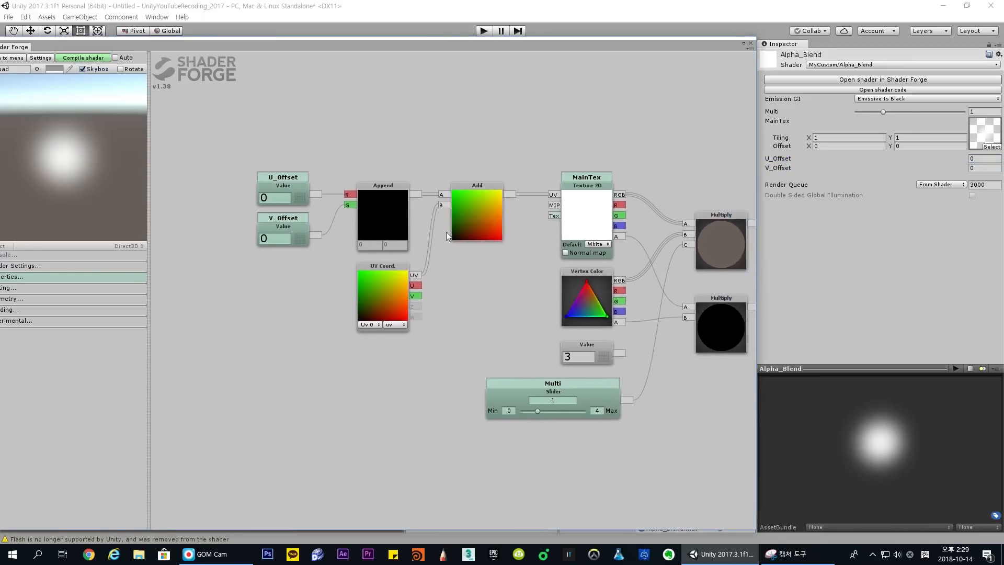
pyautogui.click(392, 268)
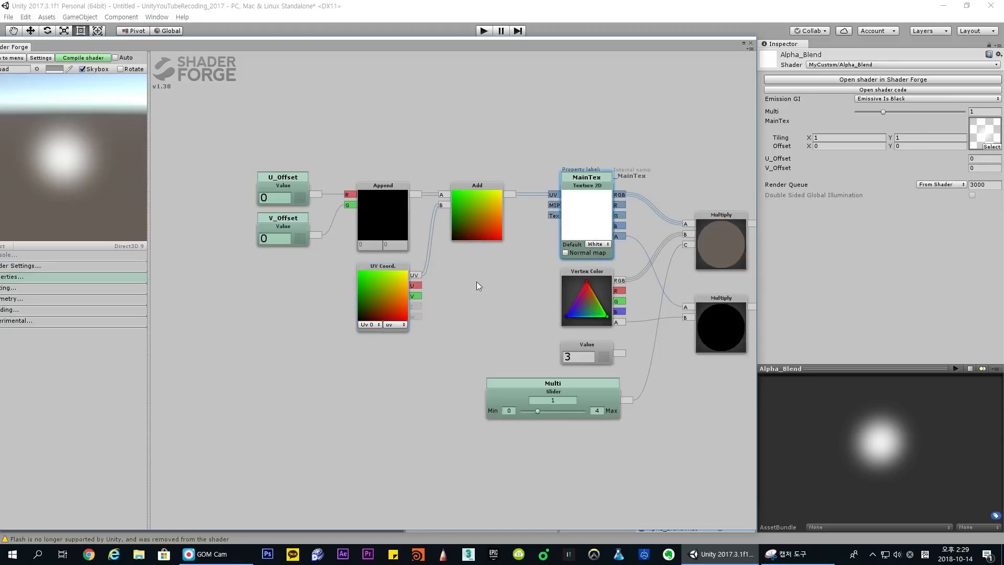
pyautogui.moveTo(507, 278); pyautogui.dragTo(509, 278, button='middle')
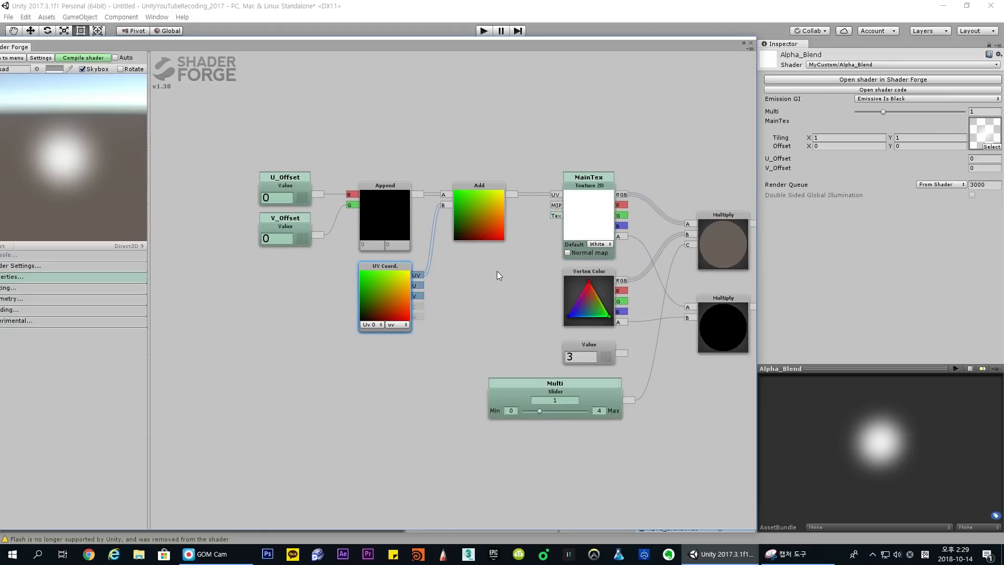
pyautogui.click(363, 181)
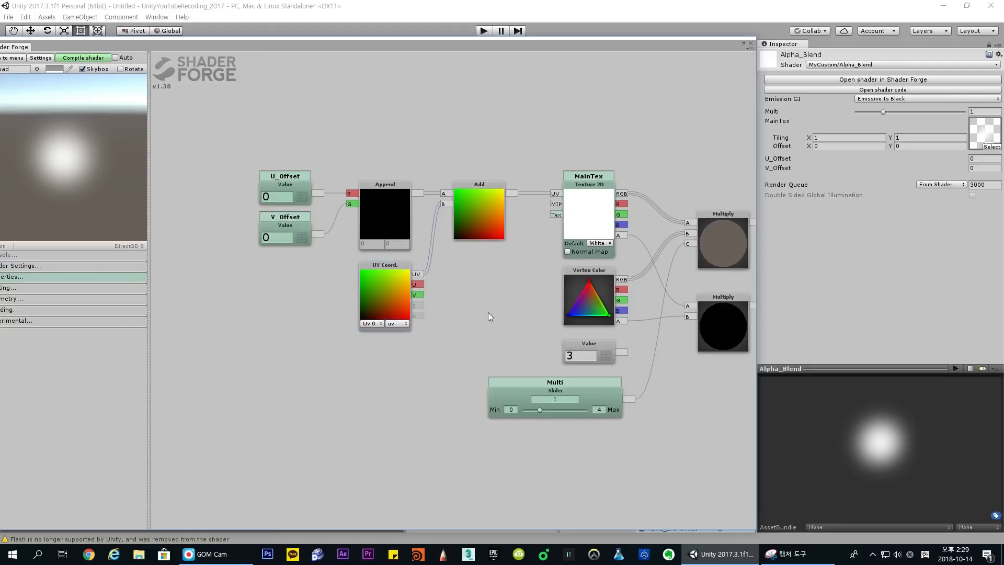
# Move the U_Offset, V_Offset, Append, UV Coord. and Add nodes left together to make room before MainTex
pyautogui.moveTo(262, 139); pyautogui.dragTo(509, 327)
pyautogui.moveTo(476, 183); pyautogui.dragTo(371, 182)
pyautogui.click(539, 168)
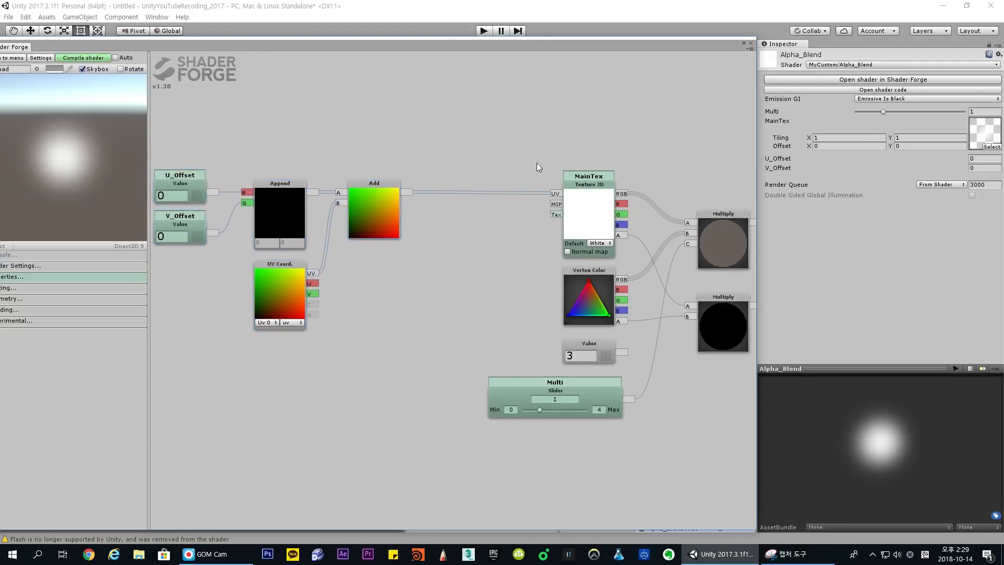
# Test MainTex's Tiling X and Y values in the Alpha_Blend material, returning both to 1
pyautogui.moveTo(811, 138); pyautogui.dragTo(800, 139)
pyautogui.hotkey('ctrl', 'z')
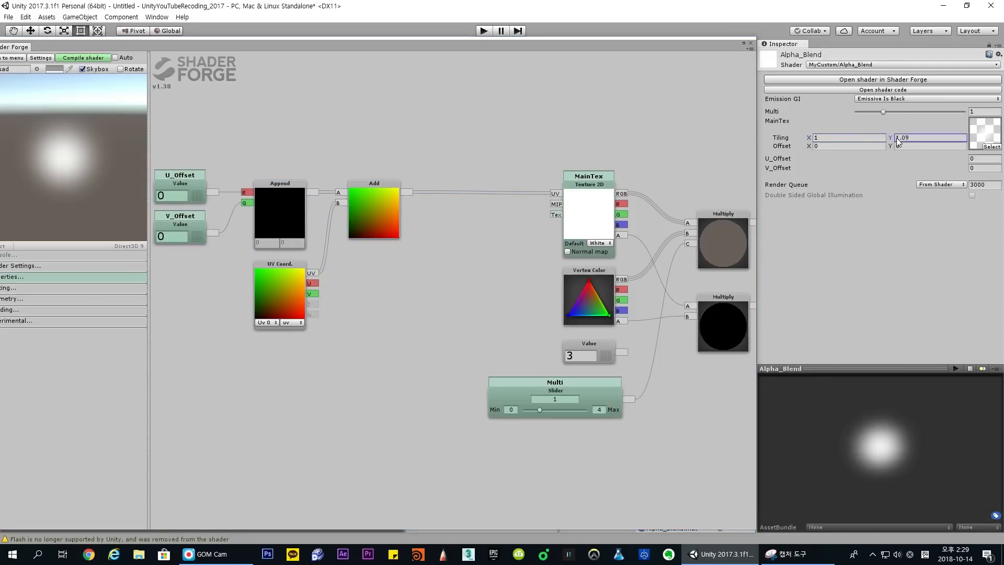
pyautogui.click(901, 138)
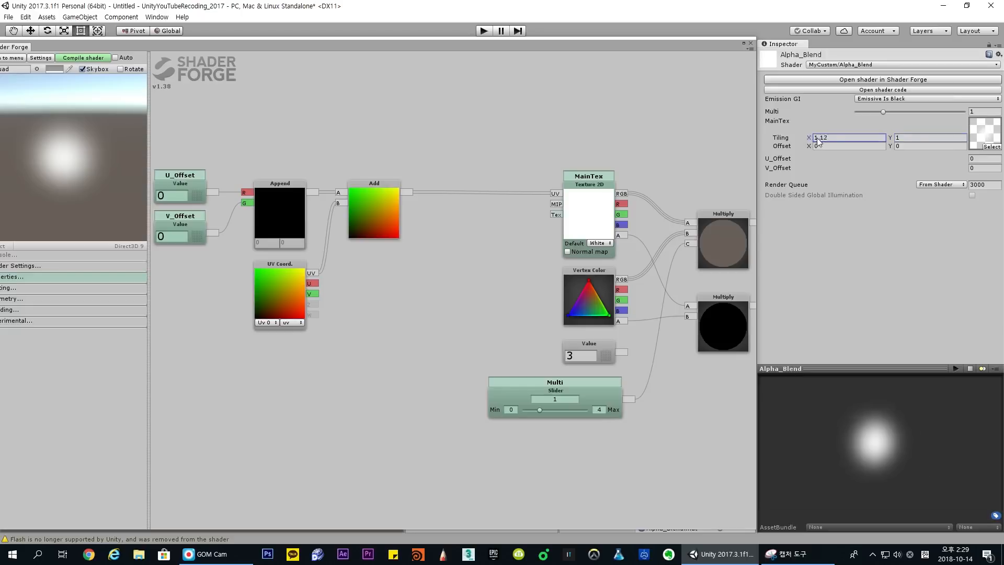
pyautogui.moveTo(891, 139); pyautogui.dragTo(916, 139)
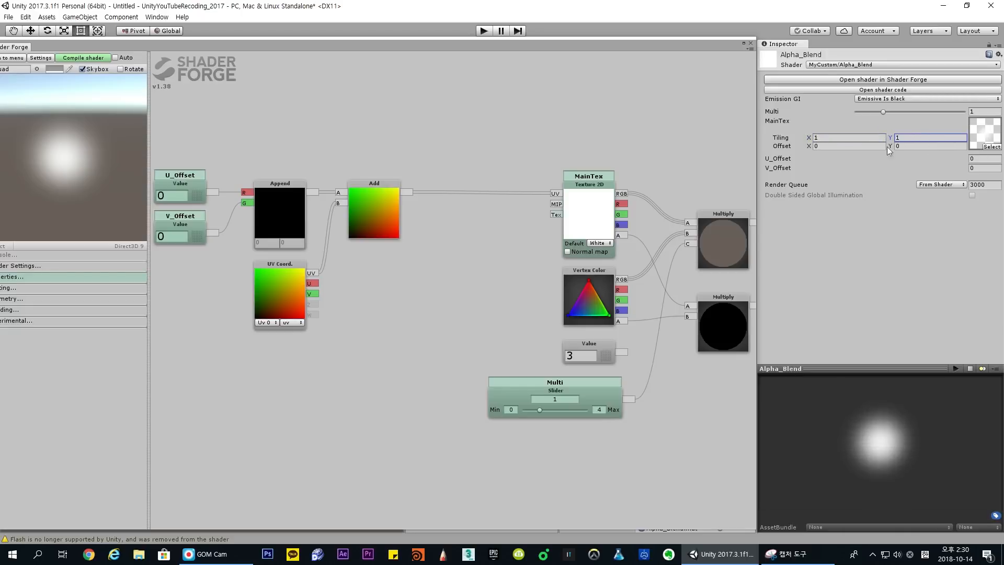
# Uncover the project assets, locate MainTex's FxT_Glow_01 texture and check its Wrap Mode options, keeping Repeat
pyautogui.moveTo(697, 45); pyautogui.dragTo(610, 201)
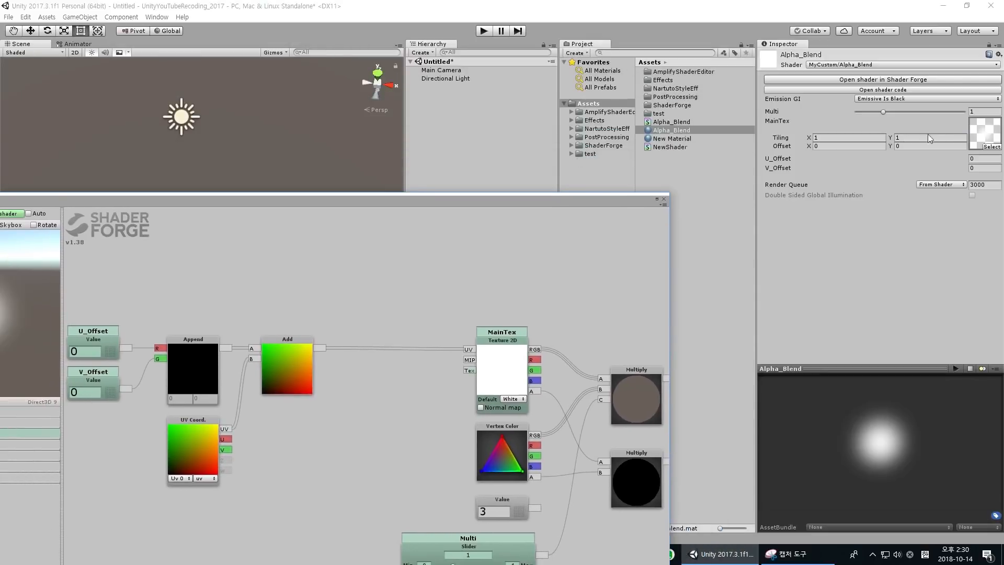
pyautogui.click(981, 141)
pyautogui.click(680, 107)
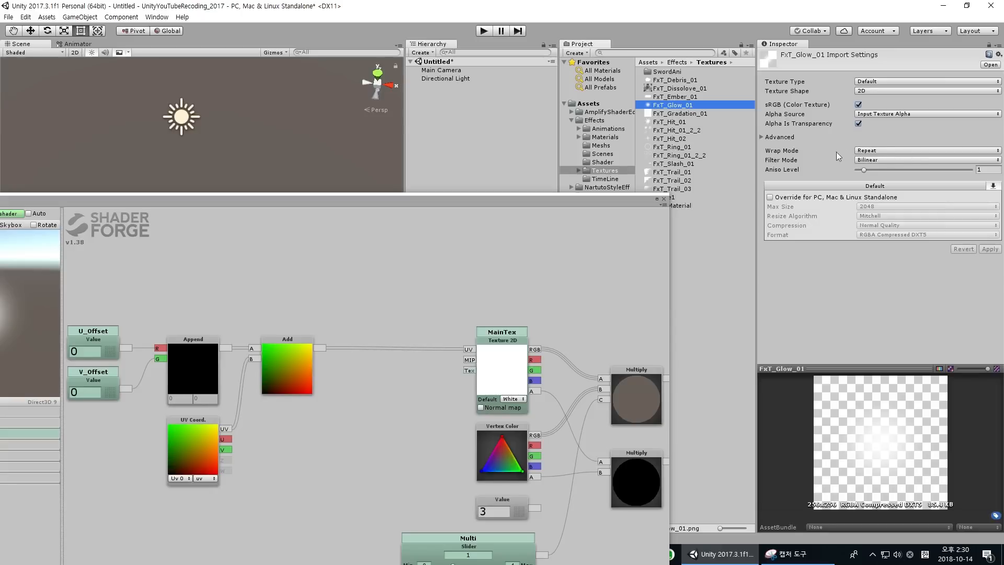
pyautogui.click(874, 151)
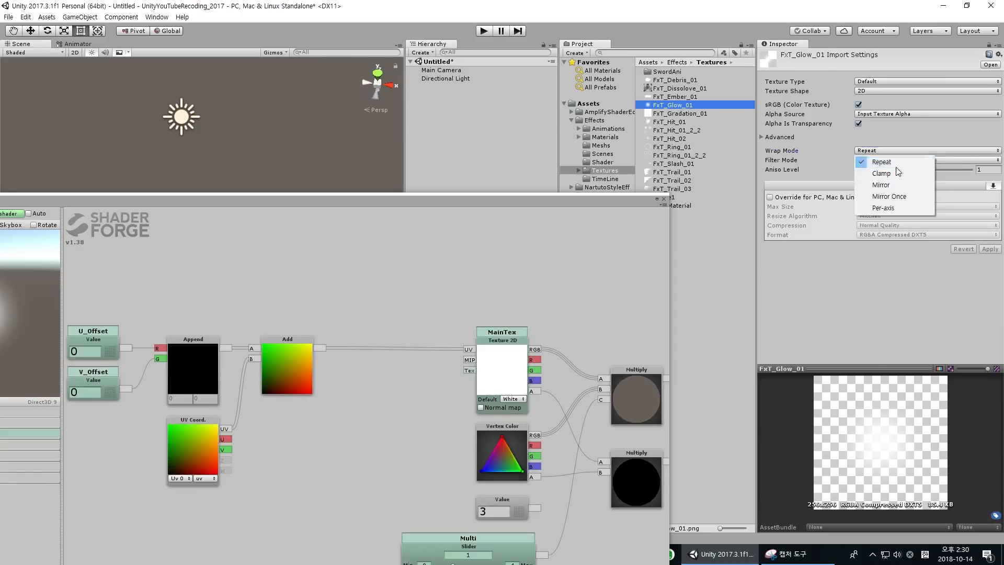
pyautogui.click(895, 165)
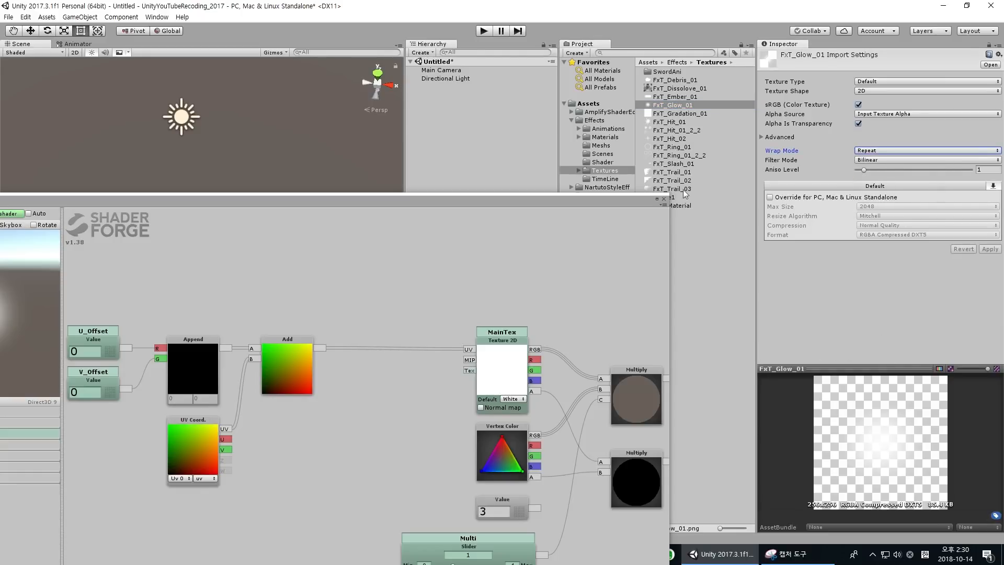
# Reselect the Alpha_Blend material in the Assets folder and move the Shader Forge window back into full view
pyautogui.moveTo(589, 202); pyautogui.dragTo(667, 45)
pyautogui.click(595, 104)
pyautogui.click(680, 131)
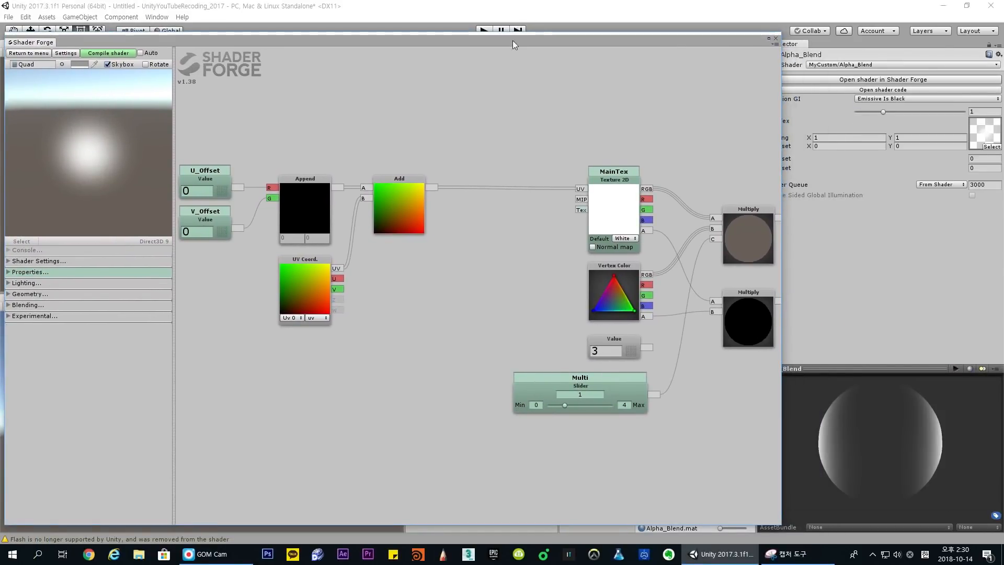
pyautogui.moveTo(513, 40); pyautogui.dragTo(567, 39)
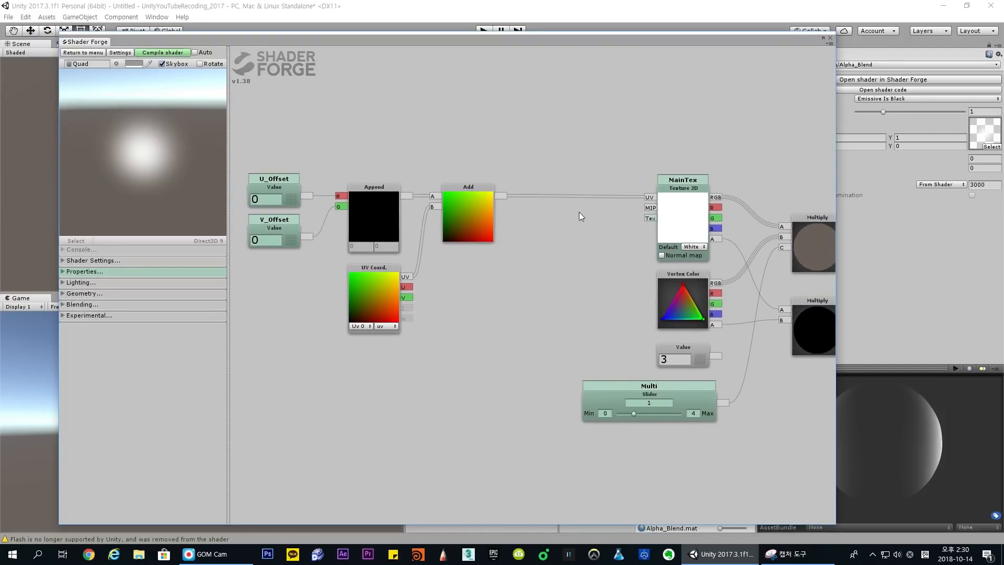
# Add a Multiply node between the Add and MainTex nodes
pyautogui.press('m')
pyautogui.click(569, 169)
pyautogui.moveTo(569, 168); pyautogui.dragTo(575, 194)
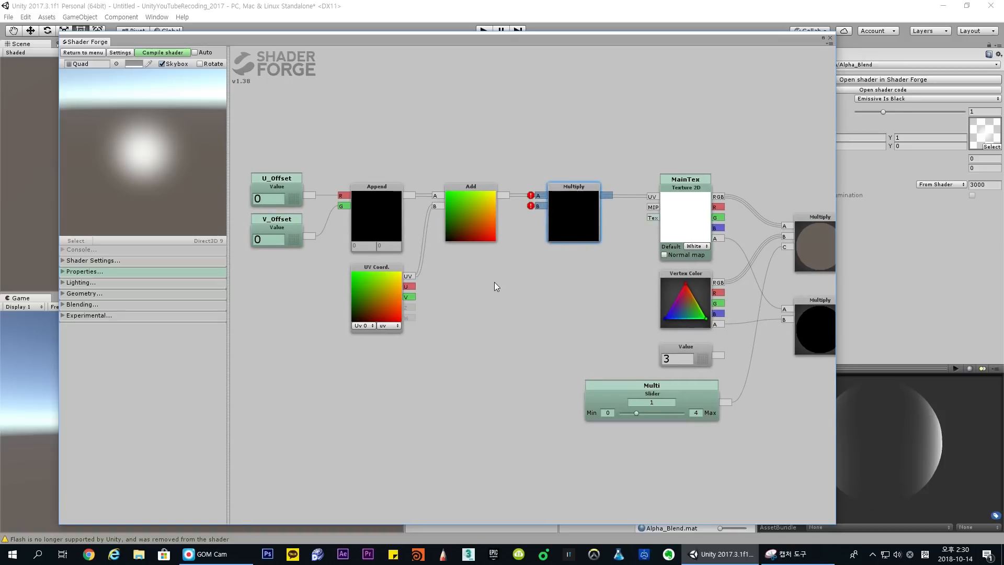
# Add a Value property node below the Add node, name it Tile and set its value to 1
pyautogui.press('v')
pyautogui.click(496, 262)
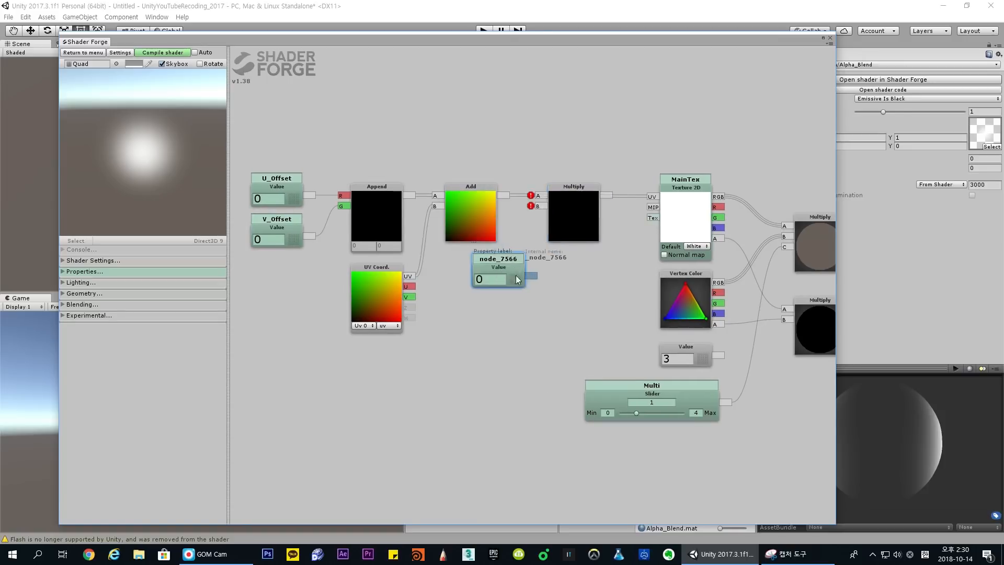
pyautogui.moveTo(494, 261); pyautogui.dragTo(498, 298)
pyautogui.click(472, 287)
pyautogui.write('T')
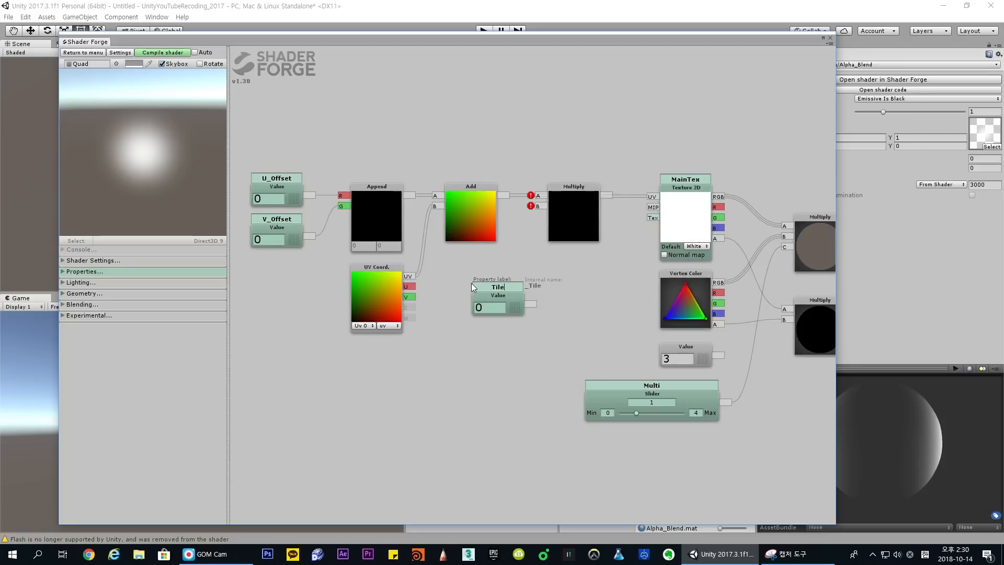
pyautogui.write('ile')
pyautogui.moveTo(494, 307); pyautogui.dragTo(487, 295)
pyautogui.click(487, 296)
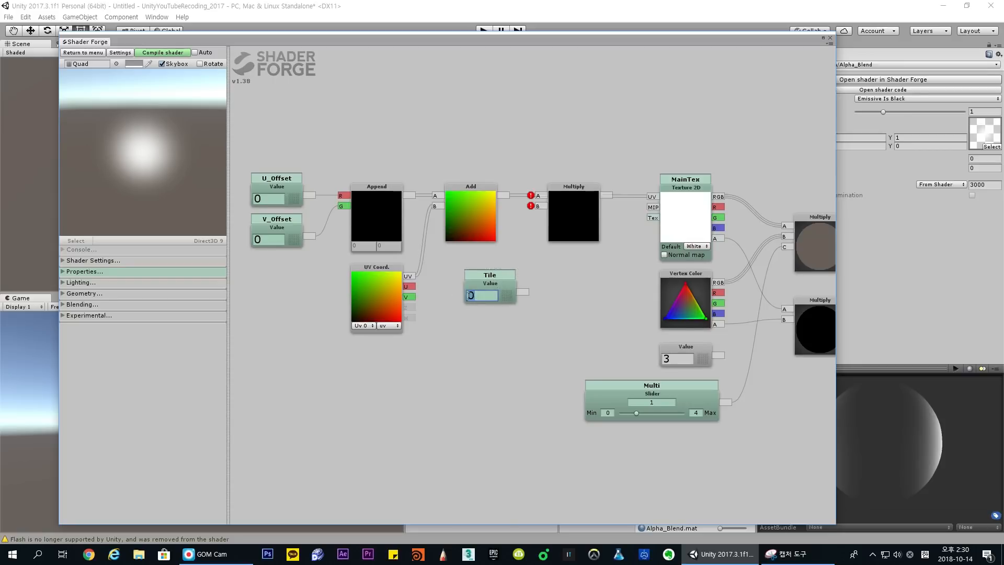
pyautogui.write('1')
# Connect Add and Tile to the new Multiply node's A and B inputs, and its output to MainTex's UV
pyautogui.moveTo(525, 294)
pyautogui.mouseDown()
pyautogui.moveTo(540, 205)
pyautogui.moveTo(581, 196)
pyautogui.mouseUp()
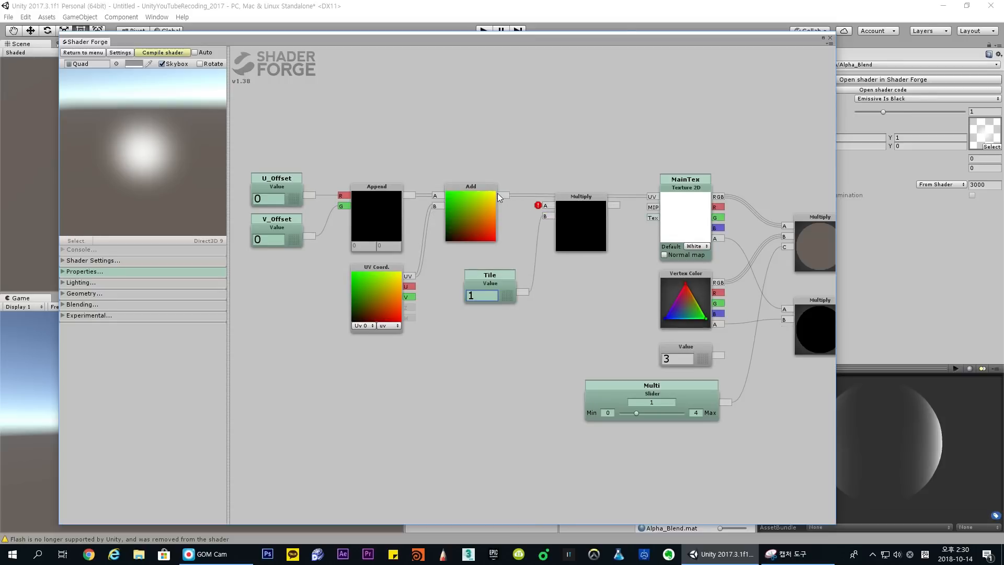
pyautogui.moveTo(501, 195)
pyautogui.mouseDown()
pyautogui.moveTo(545, 206)
pyautogui.moveTo(578, 192)
pyautogui.mouseUp()
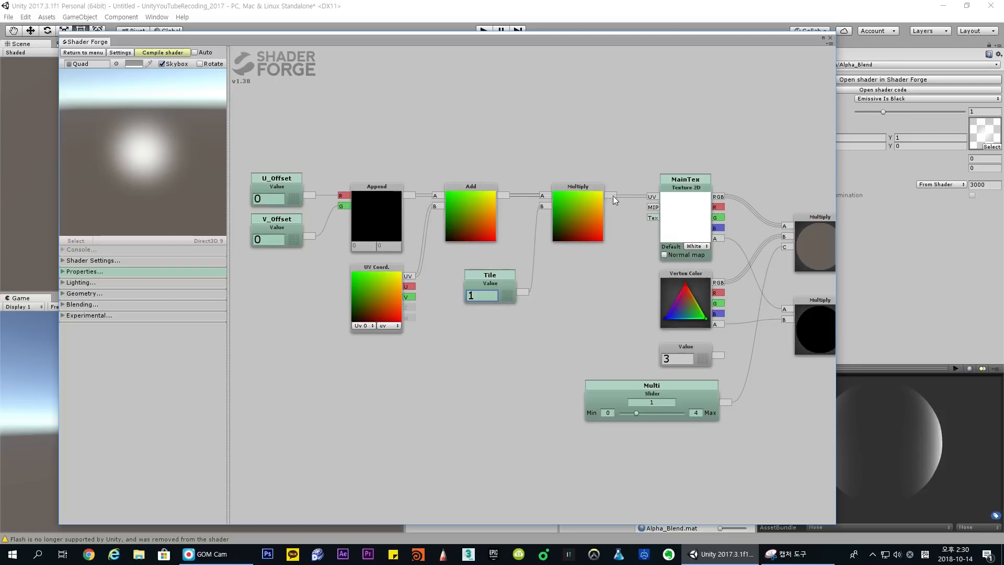
pyautogui.moveTo(581, 192); pyautogui.dragTo(651, 197)
pyautogui.moveTo(582, 216); pyautogui.dragTo(583, 197)
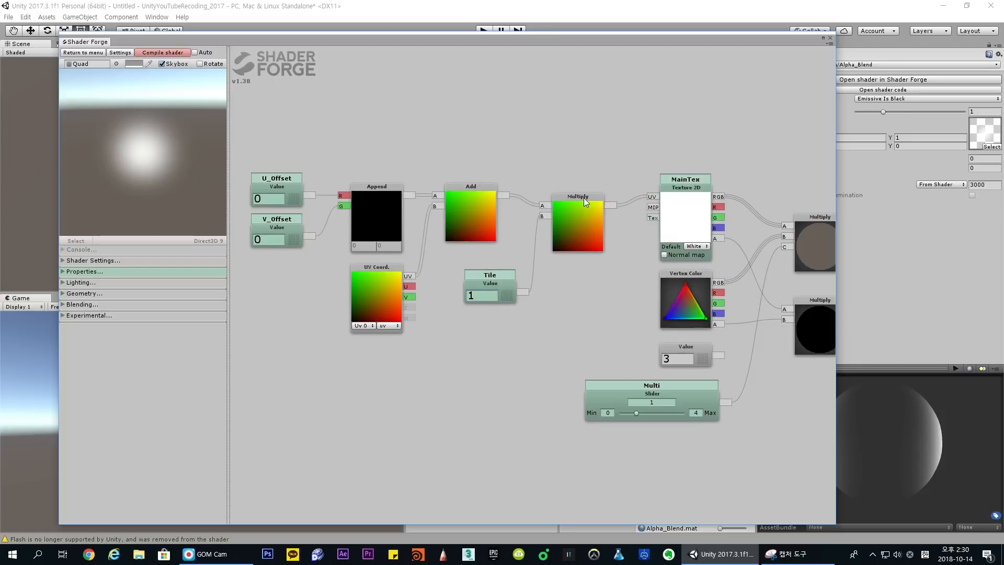
# Compile the shader, uncover the Alpha_Blend material's Inspector and cycle its preview to the flat plane shape
pyautogui.click(169, 54)
pyautogui.moveTo(661, 39); pyautogui.dragTo(582, 52)
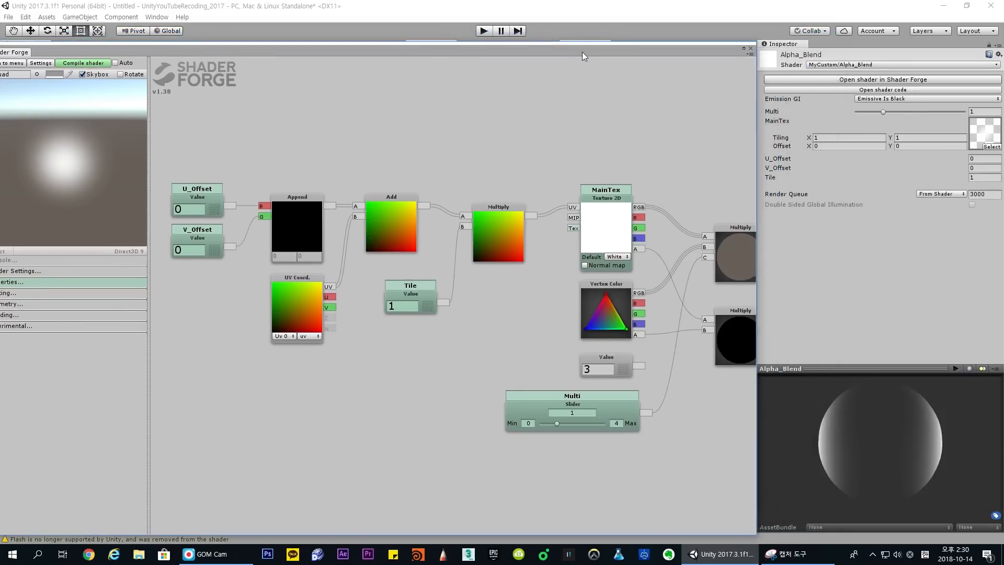
pyautogui.moveTo(771, 179); pyautogui.dragTo(795, 201)
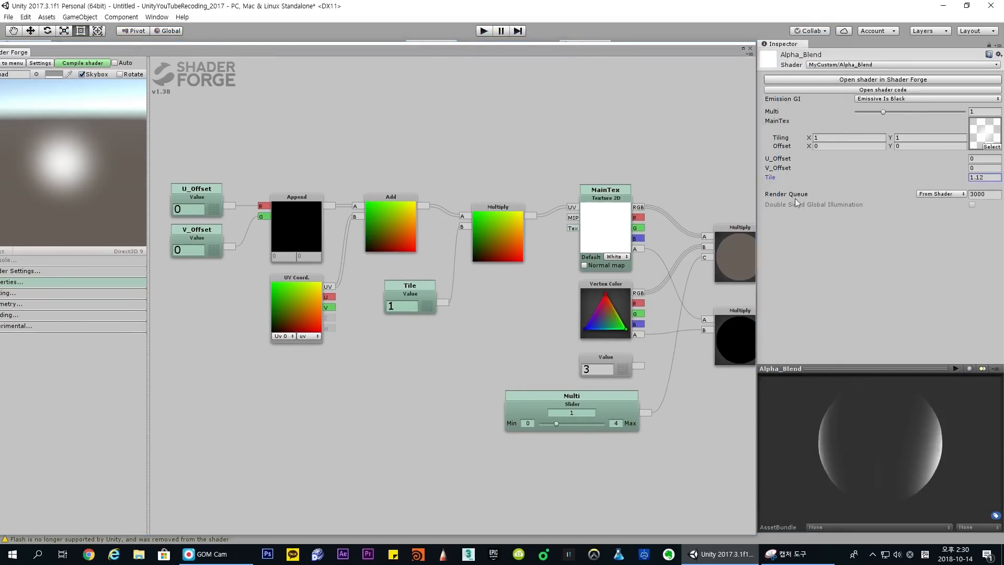
pyautogui.click(971, 368)
pyautogui.click(970, 367)
pyautogui.click(970, 367)
pyautogui.click(971, 367)
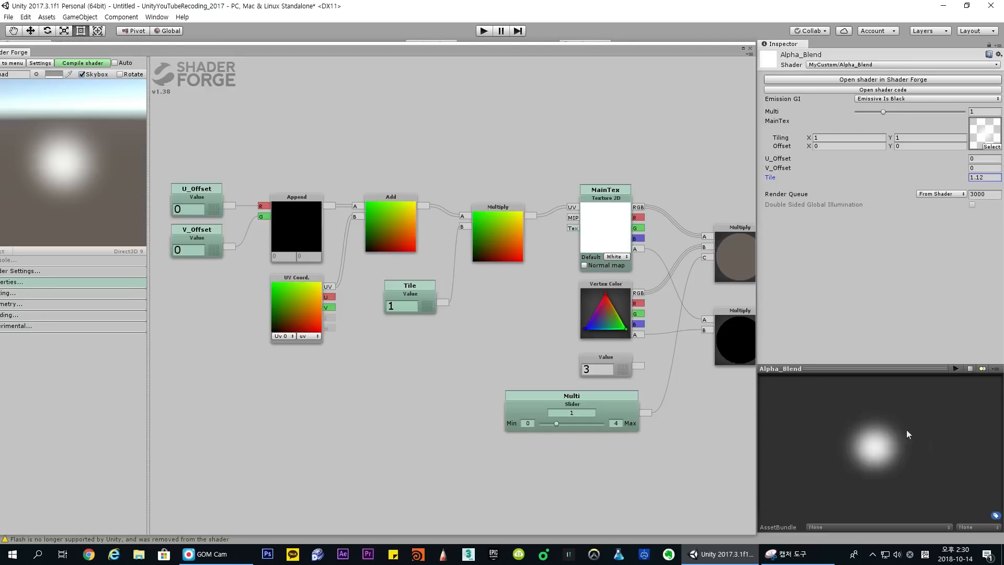
pyautogui.moveTo(907, 435); pyautogui.dragTo(913, 427)
# Test the Tile value against MainTex's Tiling in the material, trying 1.5 and returning Tile to 1
pyautogui.moveTo(771, 179)
pyautogui.mouseDown()
pyautogui.moveTo(894, 178)
pyautogui.moveTo(766, 182)
pyautogui.moveTo(834, 184)
pyautogui.moveTo(768, 183)
pyautogui.moveTo(833, 193)
pyautogui.moveTo(769, 187)
pyautogui.mouseUp()
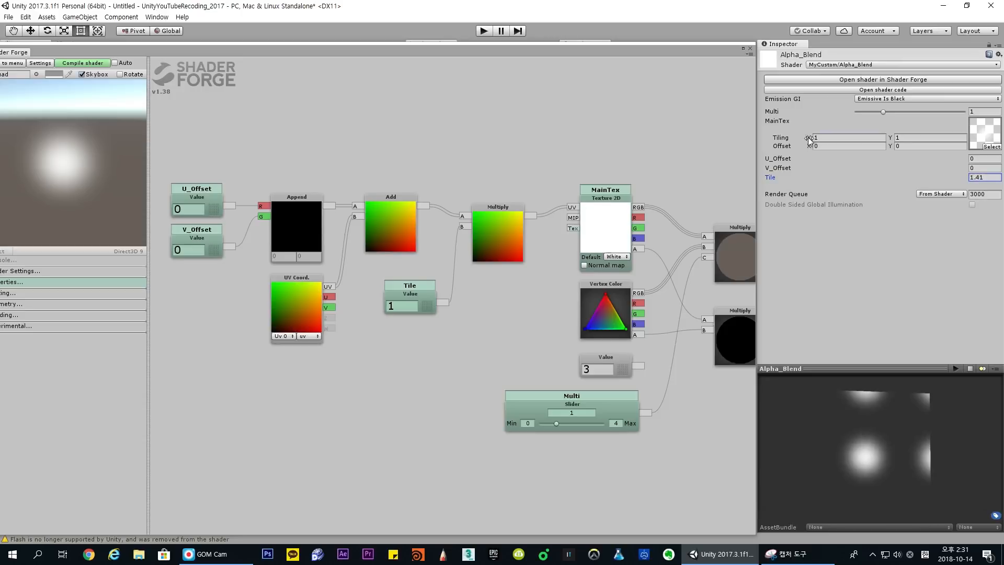
pyautogui.moveTo(810, 139); pyautogui.dragTo(812, 140)
pyautogui.moveTo(779, 180); pyautogui.dragTo(774, 180)
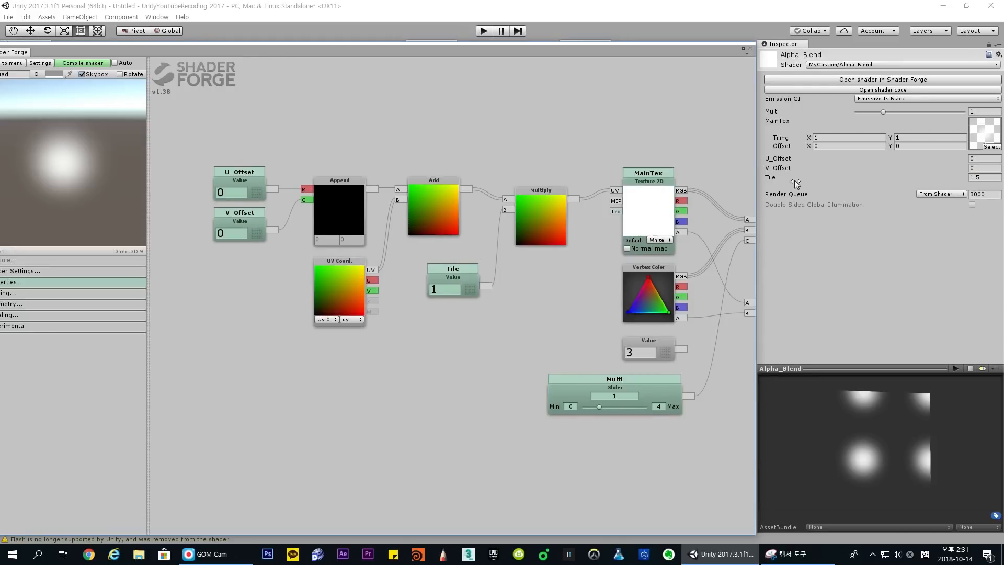
pyautogui.moveTo(779, 178)
pyautogui.mouseDown()
pyautogui.moveTo(769, 180)
pyautogui.moveTo(810, 177)
pyautogui.moveTo(774, 179)
pyautogui.moveTo(775, 190)
pyautogui.mouseUp()
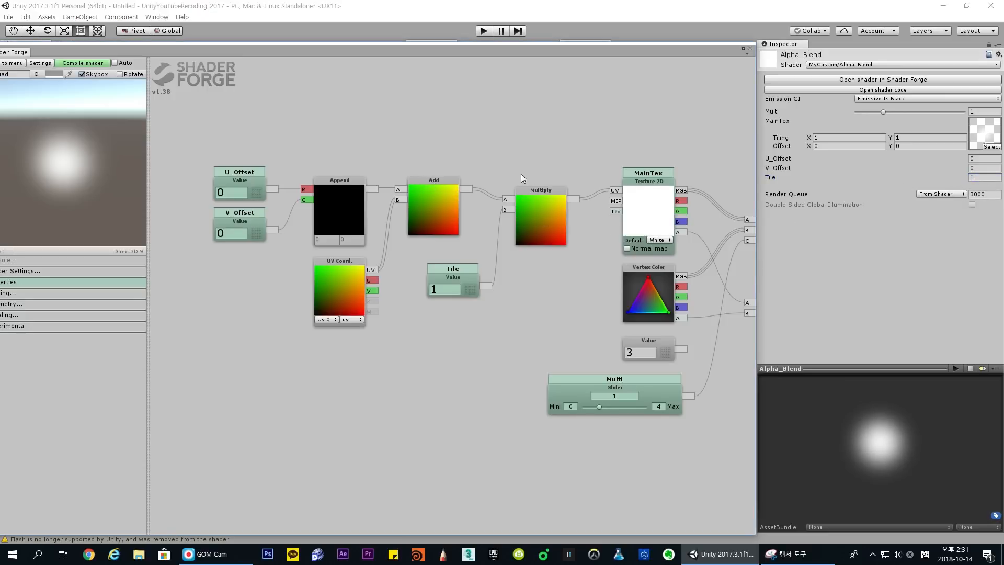
# Review the UV chain's nodes and align the new Multiply node with the Add node's row
pyautogui.click(547, 195)
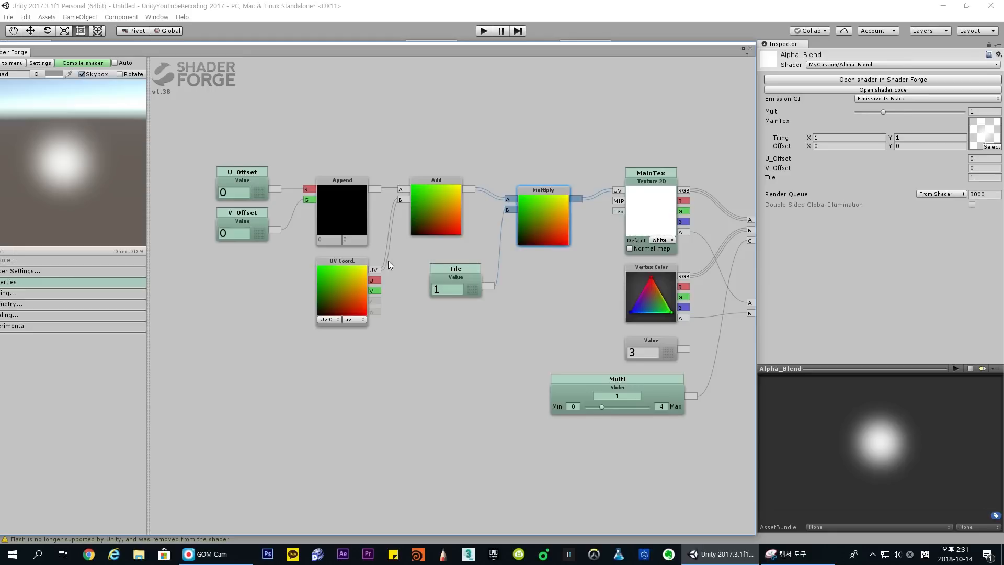
pyautogui.moveTo(388, 261); pyautogui.dragTo(422, 254)
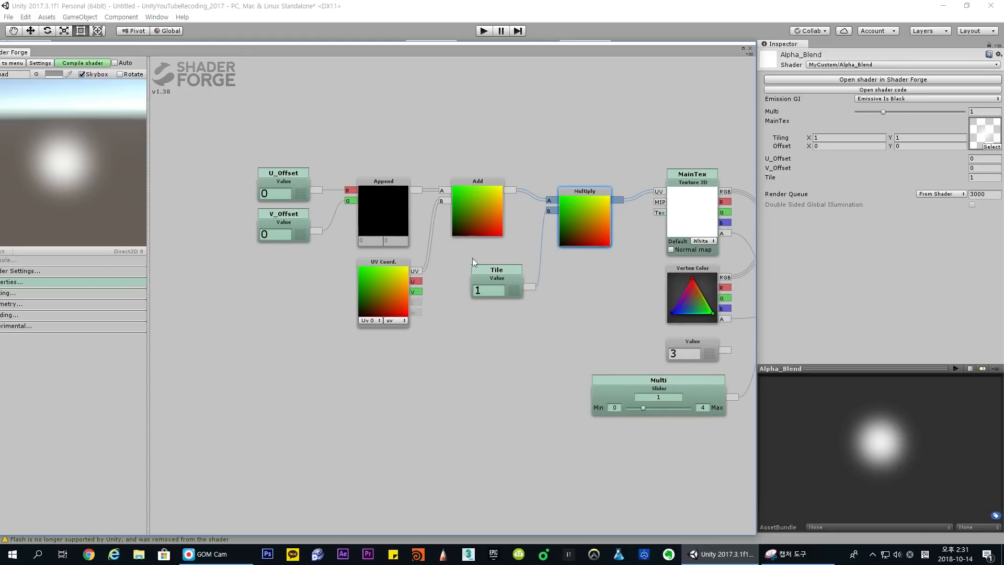
pyautogui.click(495, 193)
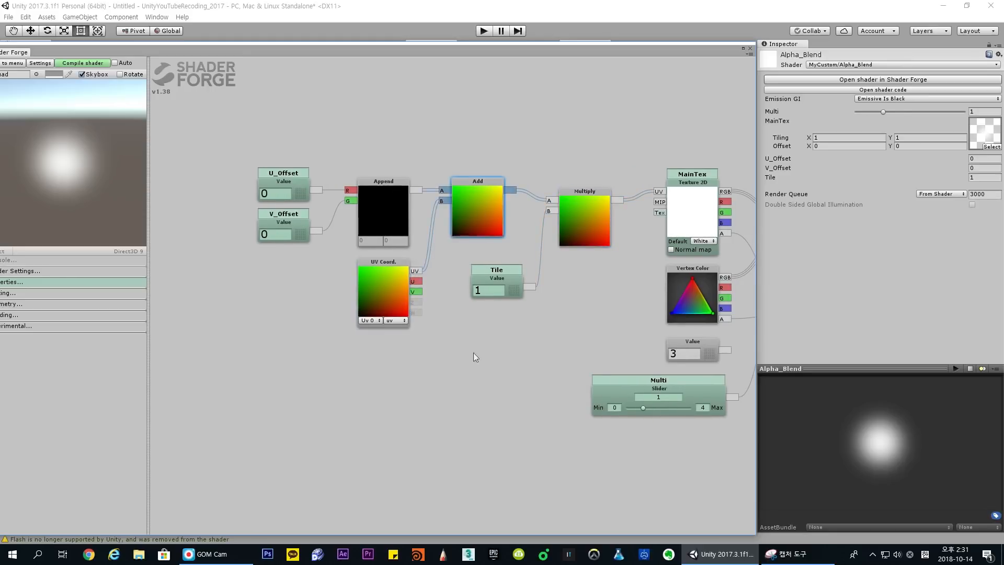
pyautogui.click(362, 301)
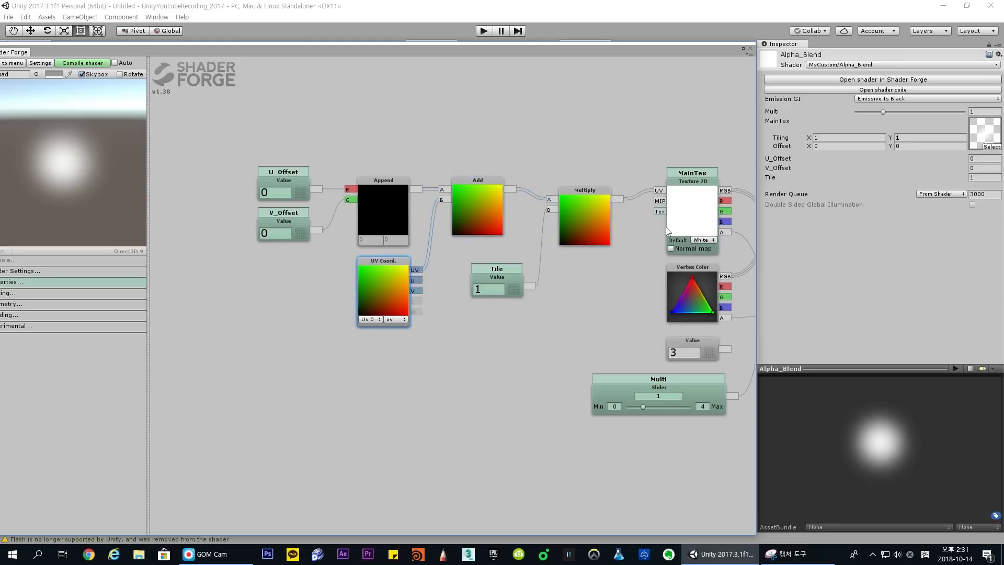
pyautogui.click(594, 196)
pyautogui.moveTo(554, 300)
pyautogui.mouseDown()
pyautogui.moveTo(589, 302)
pyautogui.moveTo(605, 278)
pyautogui.moveTo(543, 290)
pyautogui.mouseUp()
pyautogui.moveTo(584, 193); pyautogui.dragTo(582, 180)
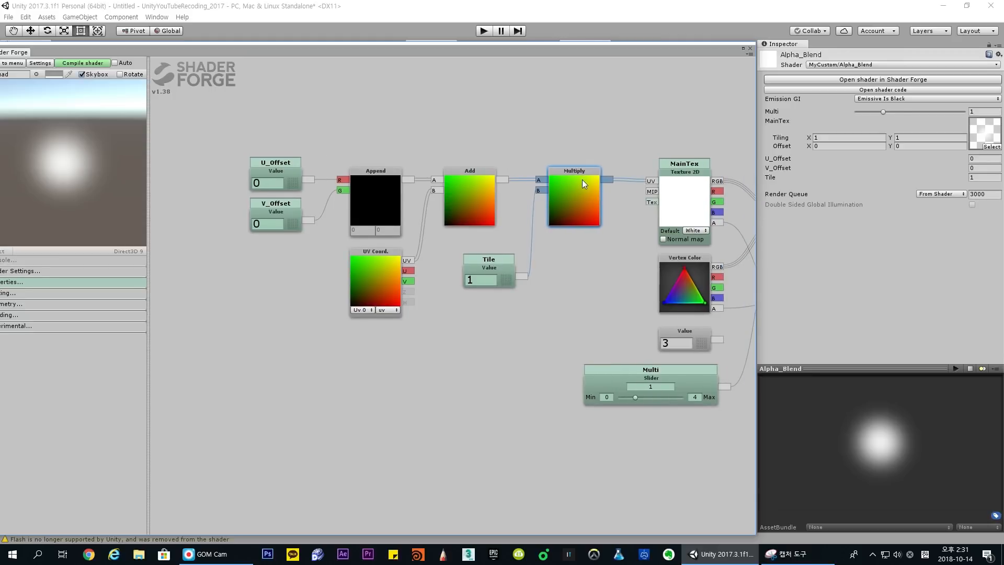
pyautogui.click(572, 130)
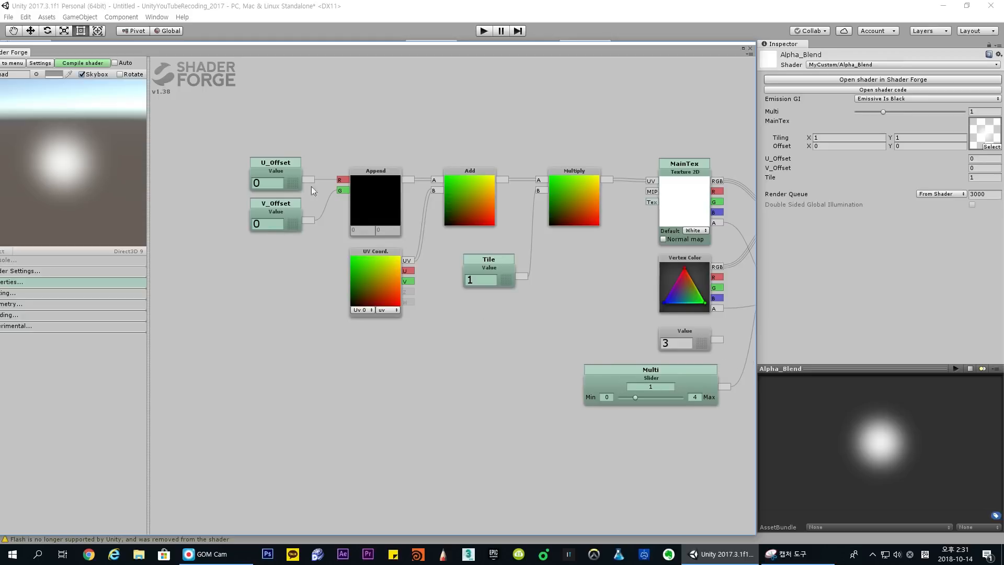
# Move the whole UV node chain from U_Offset and V_Offset through Multiply up and left, away from MainTex
pyautogui.moveTo(227, 122); pyautogui.dragTo(606, 320)
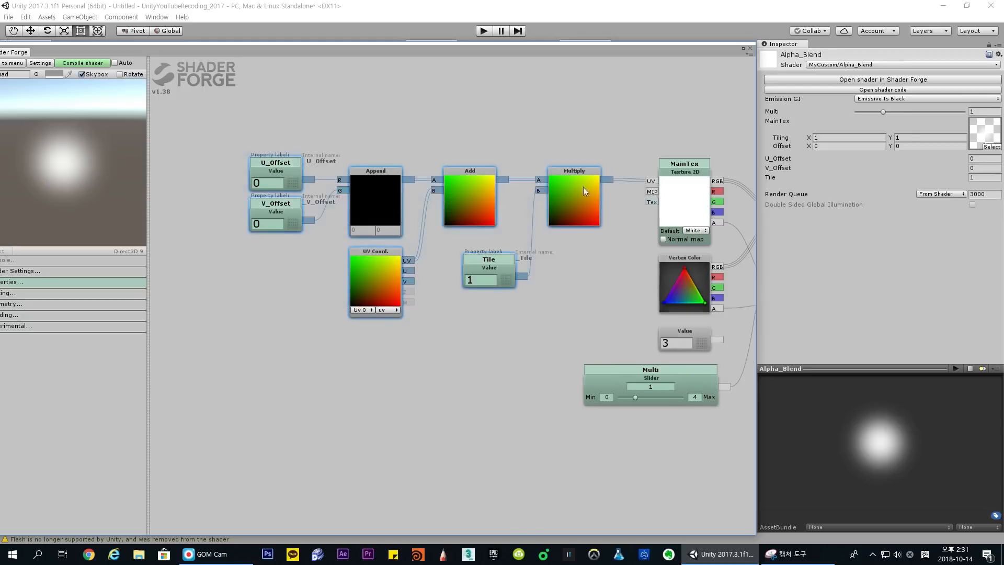
pyautogui.moveTo(578, 171); pyautogui.dragTo(549, 154)
pyautogui.moveTo(478, 340); pyautogui.dragTo(498, 340)
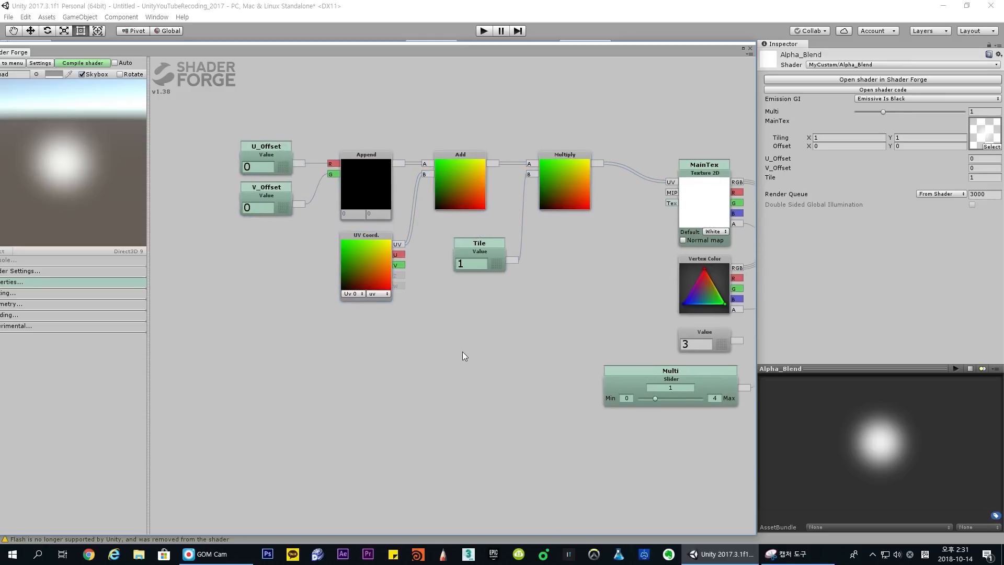
# Add a Panner node below Tile, and disconnect U_Offset and V_Offset from Append, placing them left of the Panner
pyautogui.rightClick(397, 405)
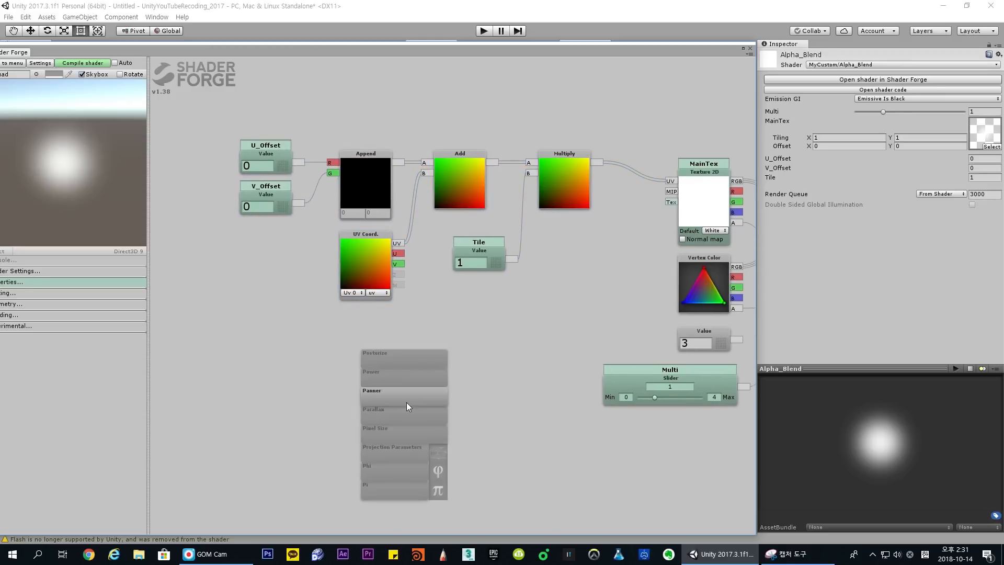
pyautogui.click(400, 397)
pyautogui.moveTo(402, 387); pyautogui.dragTo(499, 333)
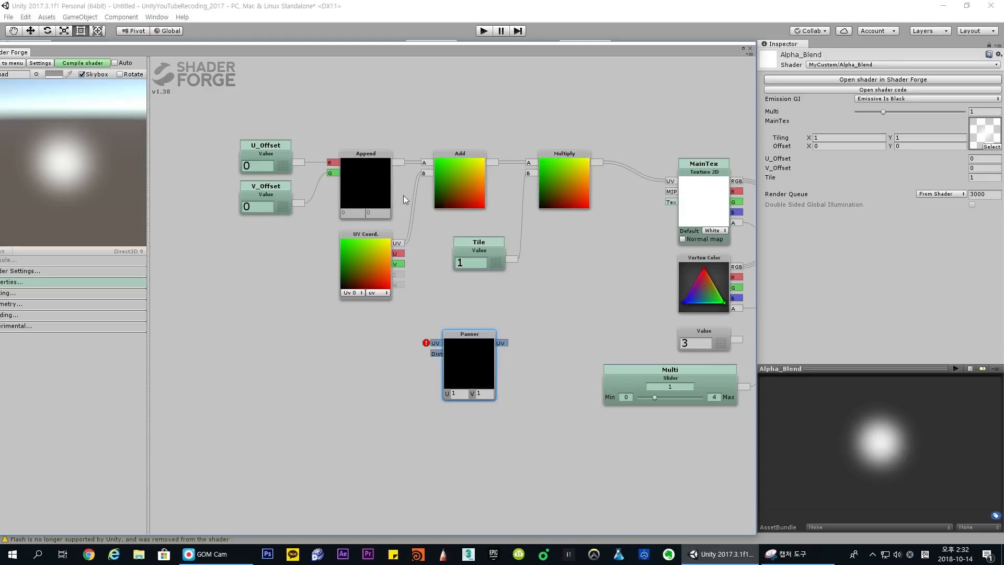
pyautogui.keyDown('alt'); pyautogui.moveTo(324, 156); pyautogui.dragTo(314, 207, button='right'); pyautogui.keyUp('alt')
pyautogui.moveTo(214, 131); pyautogui.dragTo(363, 400)
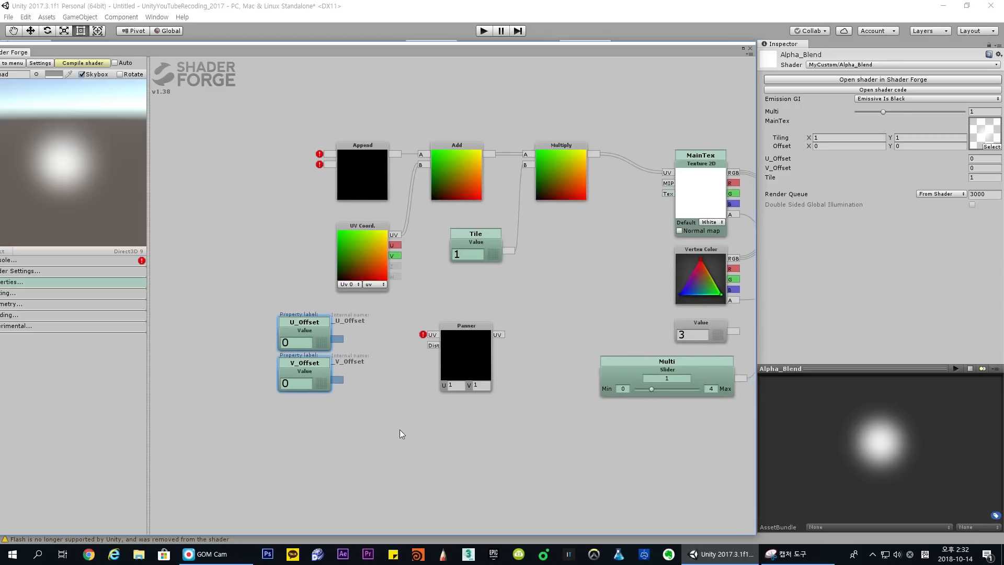
# Add another Value property node below and left of the Panner and name it U_Offset
pyautogui.press('v')
pyautogui.click(394, 360)
pyautogui.moveTo(407, 365); pyautogui.dragTo(389, 404)
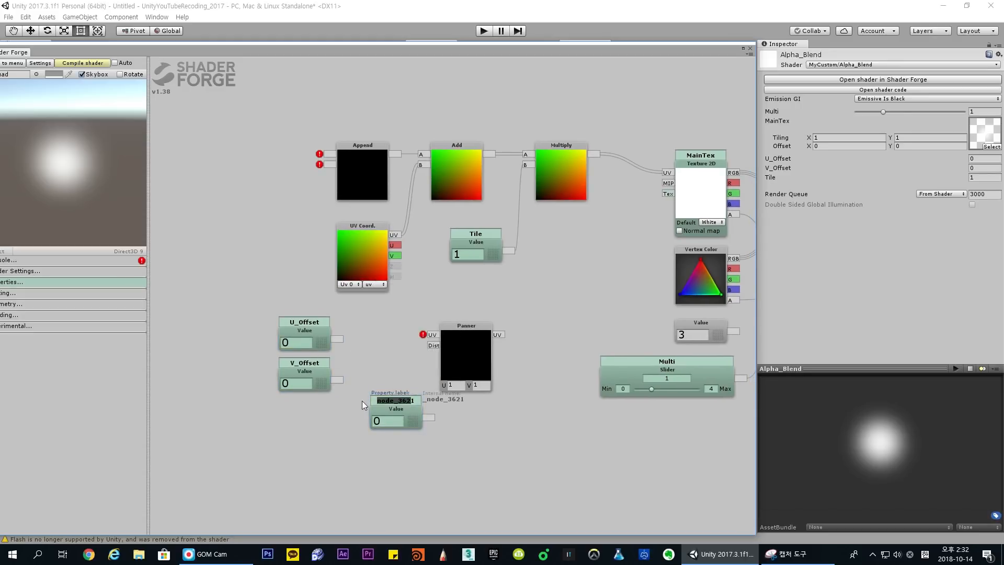
pyautogui.write('U_Os')
pyautogui.press('BackSpace')
pyautogui.write('ffset')
pyautogui.press('BackSpace')
pyautogui.press('Return')
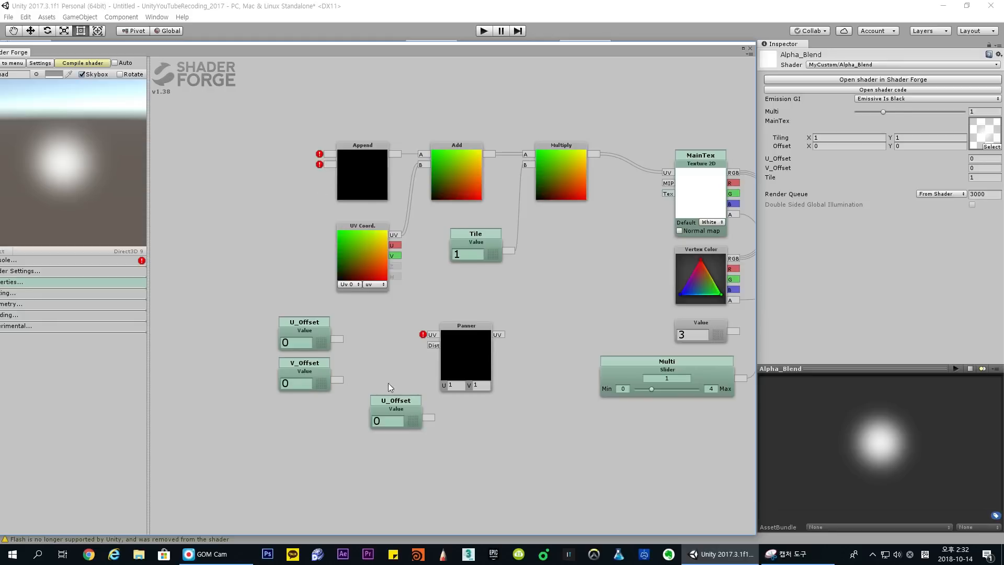
# Delete the extra U_Offset node and move the original U_Offset and V_Offset nodes below the Panner
pyautogui.click(412, 418)
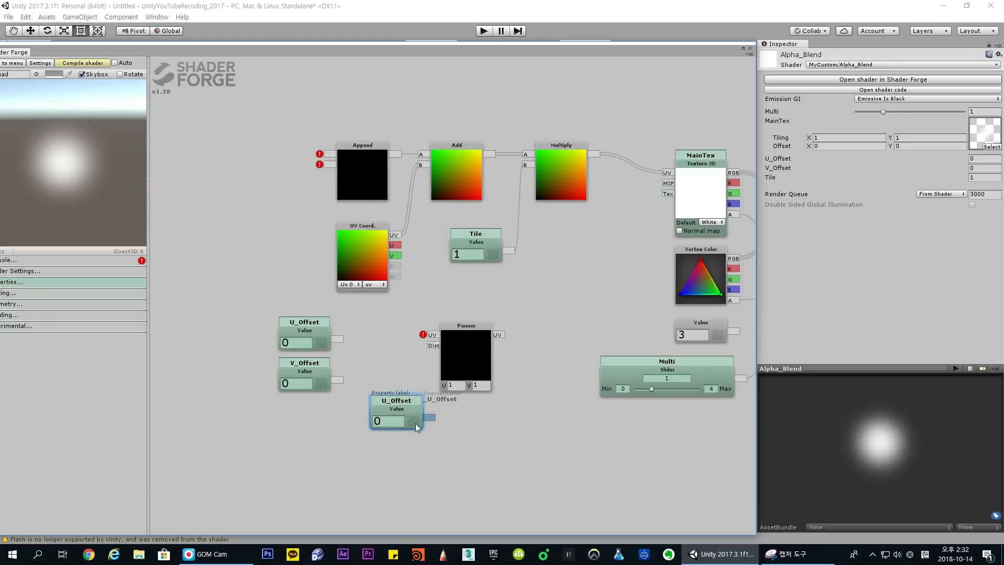
pyautogui.moveTo(416, 427); pyautogui.dragTo(411, 436)
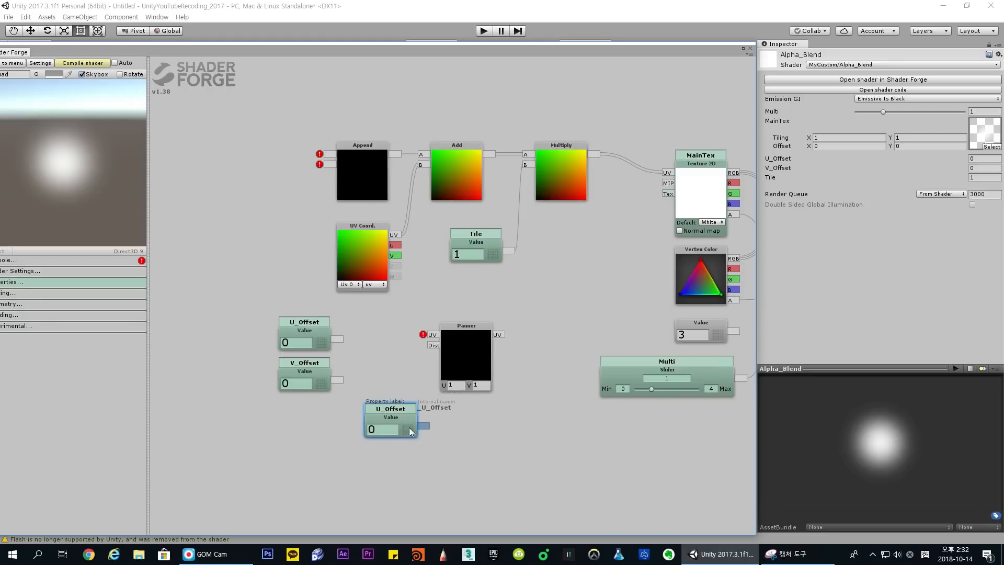
pyautogui.press('Delete')
pyautogui.moveTo(299, 299); pyautogui.dragTo(322, 328, button='middle')
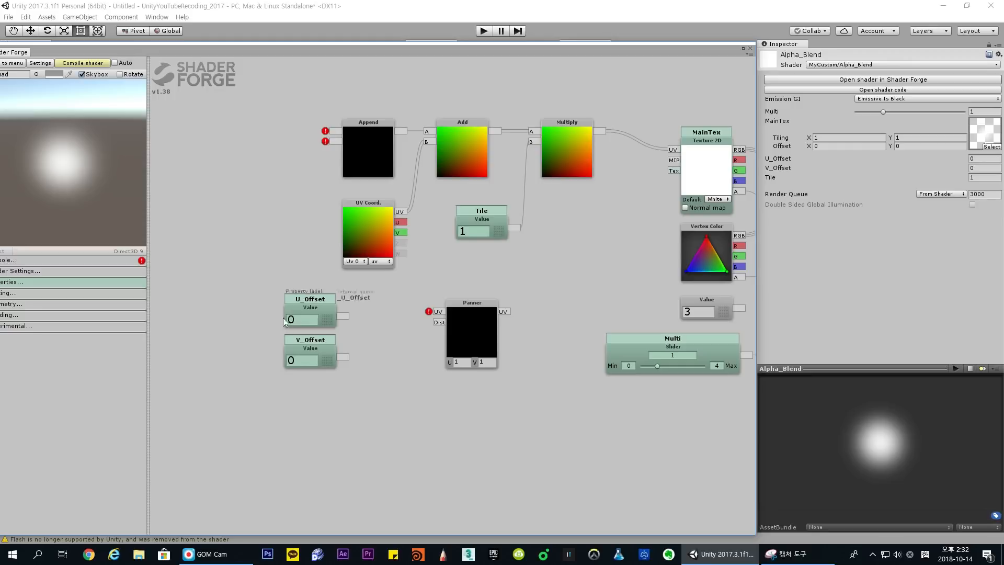
pyautogui.moveTo(253, 287); pyautogui.dragTo(427, 474)
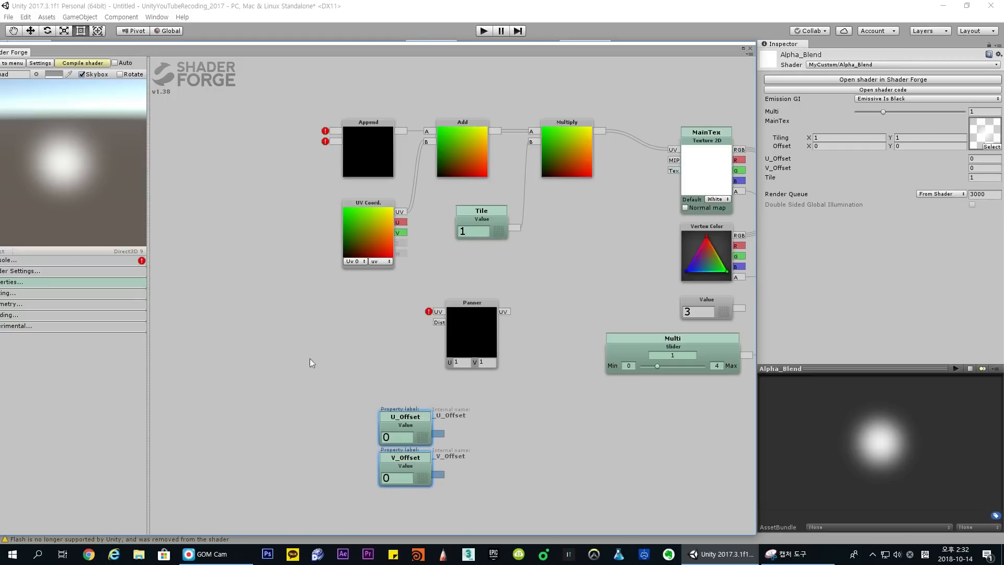
pyautogui.click(337, 339)
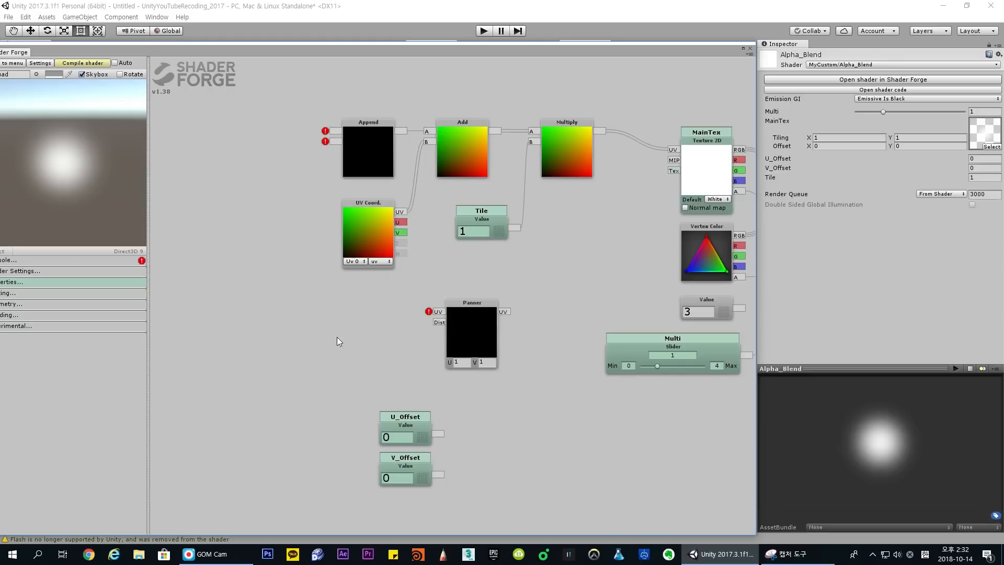
# Add a UV Coord. node beside the Panner, connect its UV output to the Panner's UV input, and move the Panner closer
pyautogui.press('u')
pyautogui.click(339, 310)
pyautogui.moveTo(371, 311); pyautogui.dragTo(369, 312)
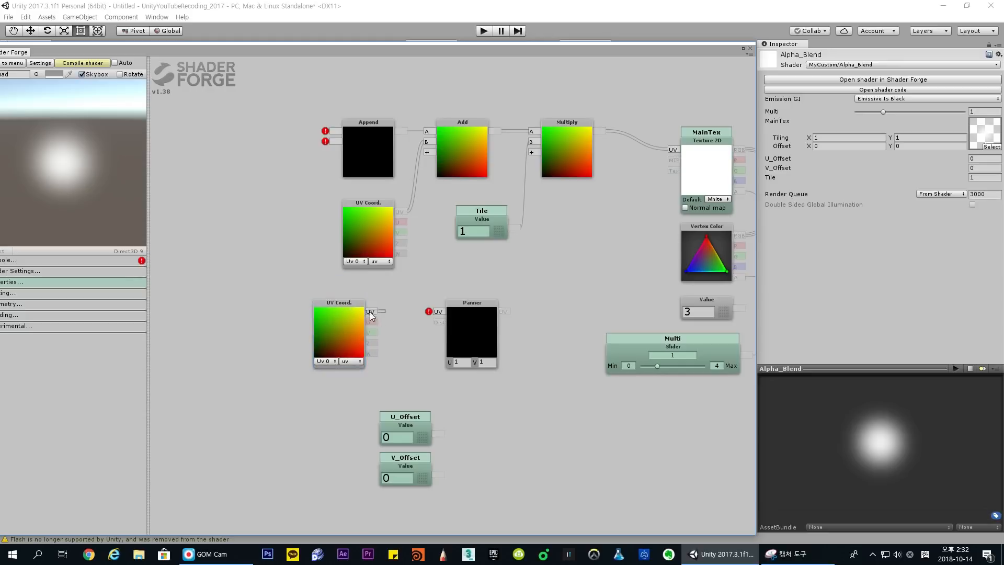
pyautogui.moveTo(445, 316); pyautogui.dragTo(437, 305)
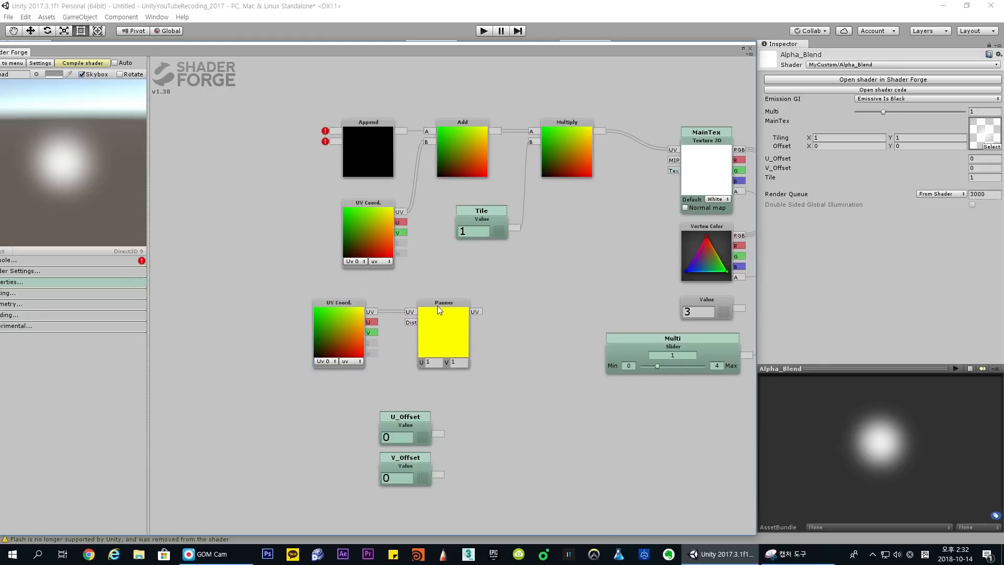
pyautogui.click(439, 362)
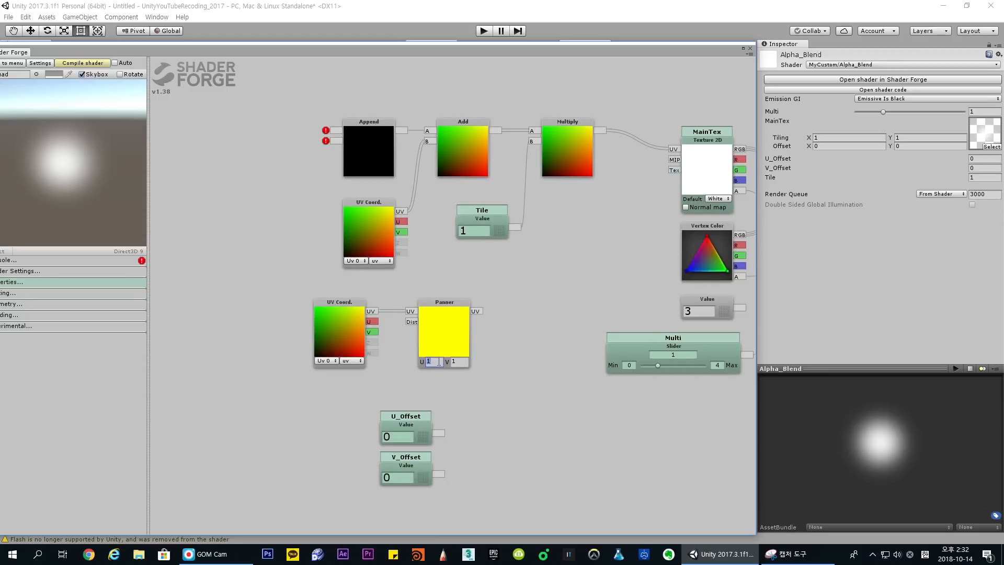
pyautogui.click(465, 361)
pyautogui.click(454, 363)
# Move U_Offset and V_Offset back beside Append and connect them to its two inputs
pyautogui.moveTo(340, 402); pyautogui.dragTo(354, 375, button='middle')
pyautogui.keyDown('alt'); pyautogui.moveTo(354, 376); pyautogui.dragTo(465, 475); pyautogui.keyUp('alt')
pyautogui.moveTo(410, 390); pyautogui.dragTo(346, 104)
pyautogui.click(318, 100)
pyautogui.moveTo(300, 145); pyautogui.dragTo(344, 115)
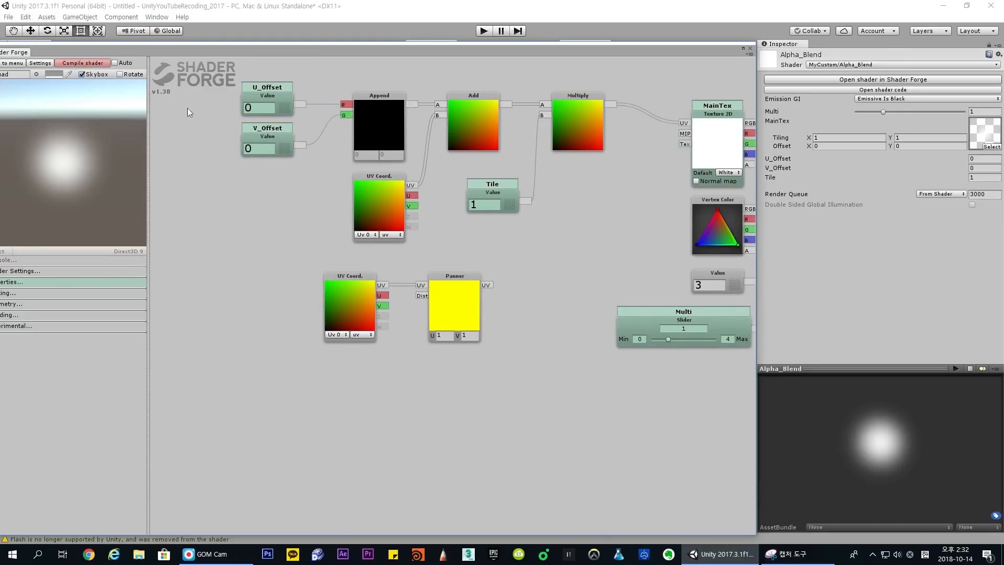
# Compare the Append node's two offset inputs with the Panner's U and V values
pyautogui.click(371, 154)
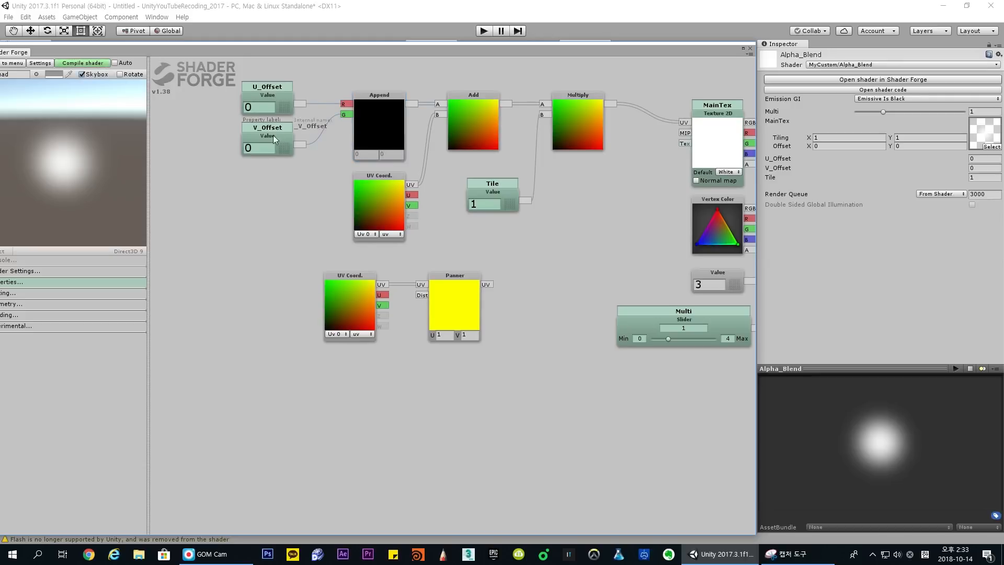
pyautogui.moveTo(372, 153); pyautogui.dragTo(375, 154)
pyautogui.moveTo(392, 97); pyautogui.dragTo(387, 97)
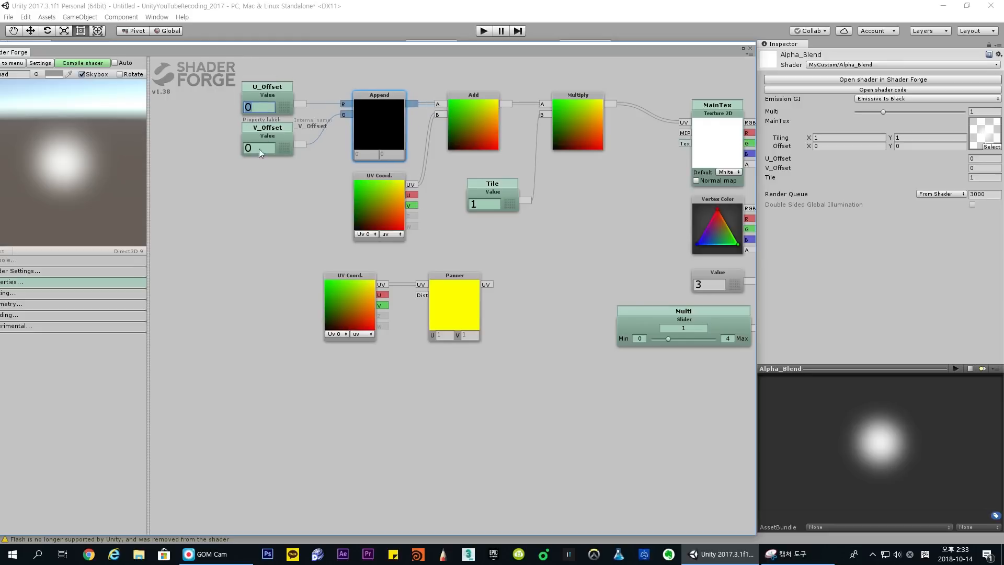
pyautogui.click(502, 269)
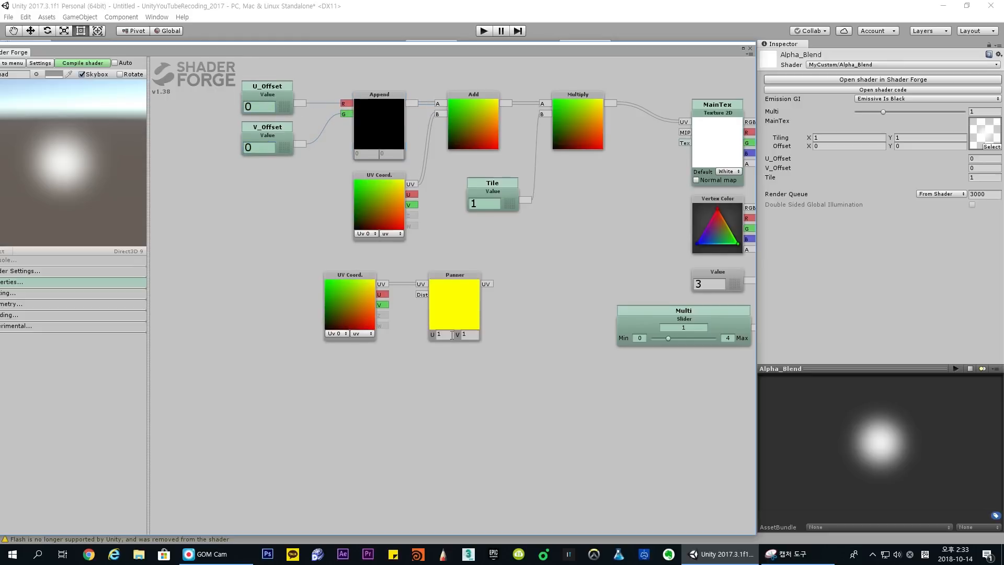
pyautogui.click(444, 335)
pyautogui.click(468, 335)
pyautogui.click(445, 335)
pyautogui.click(469, 334)
pyautogui.click(446, 336)
pyautogui.click(471, 335)
pyautogui.moveTo(433, 336); pyautogui.dragTo(436, 335)
pyautogui.moveTo(463, 278); pyautogui.dragTo(457, 277)
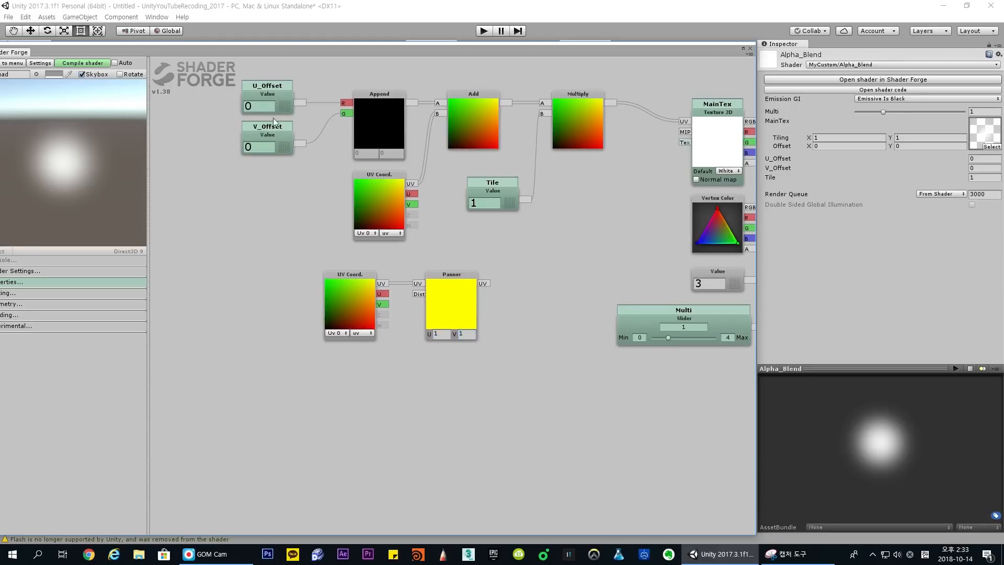
# Set the Panner's V value to 0
pyautogui.click(441, 335)
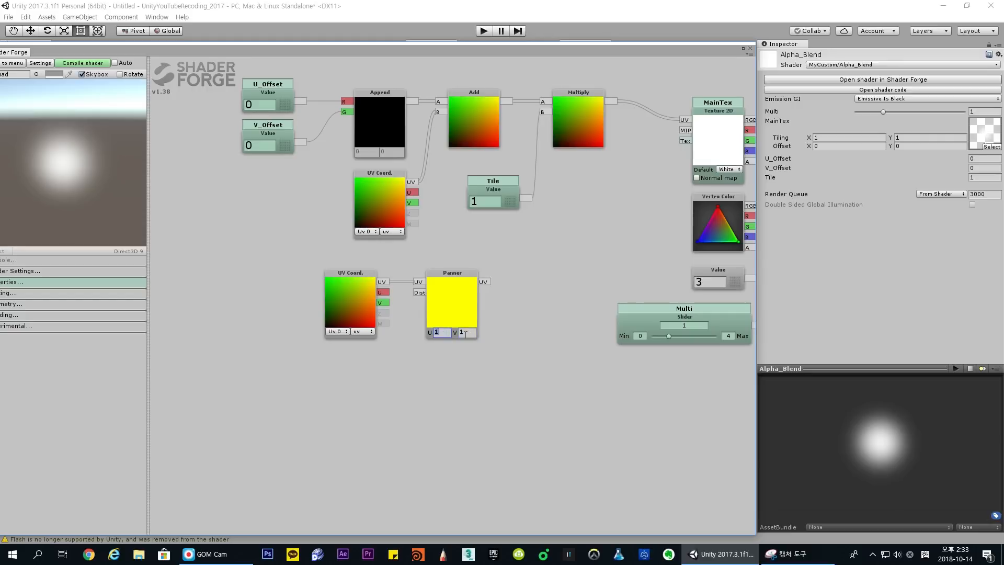
pyautogui.click(465, 333)
pyautogui.write('0')
pyautogui.click(530, 283)
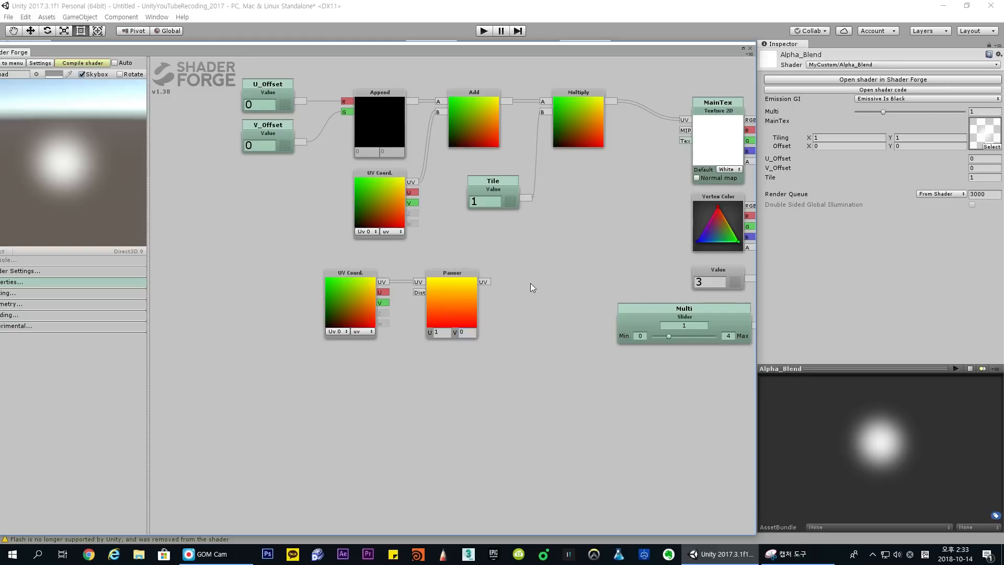
# Add a second Panner with U 0 and V 1, align it with the first Panner, and feed the first's UV output into it
pyautogui.press('u')
pyautogui.press('p')
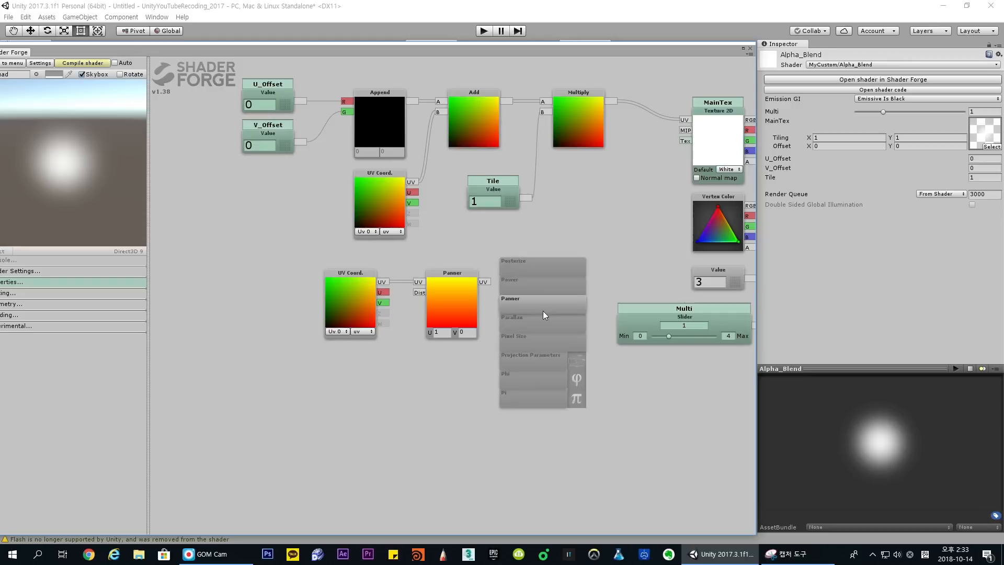
pyautogui.click(532, 344)
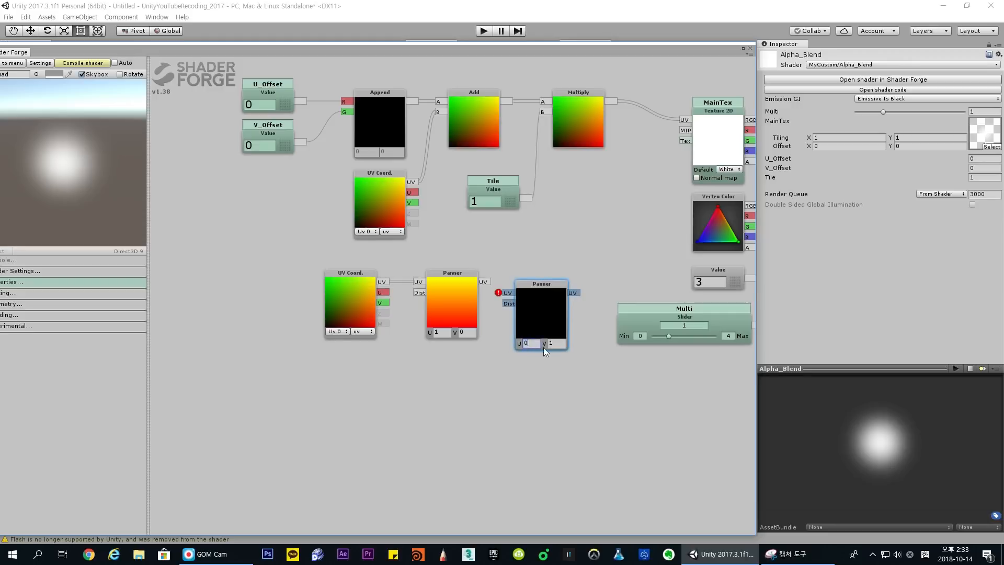
pyautogui.moveTo(547, 285); pyautogui.dragTo(560, 274)
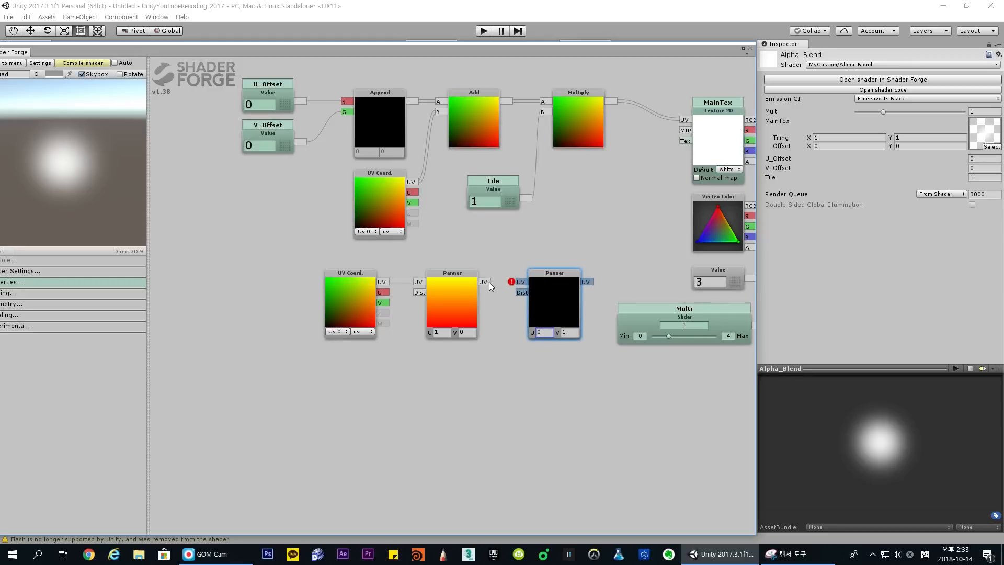
pyautogui.moveTo(489, 283); pyautogui.dragTo(520, 282)
# Disconnect U_Offset and V_Offset from Append and move both nodes below the first Panner
pyautogui.keyDown('alt'); pyautogui.click(342, 101); pyautogui.keyUp('alt')
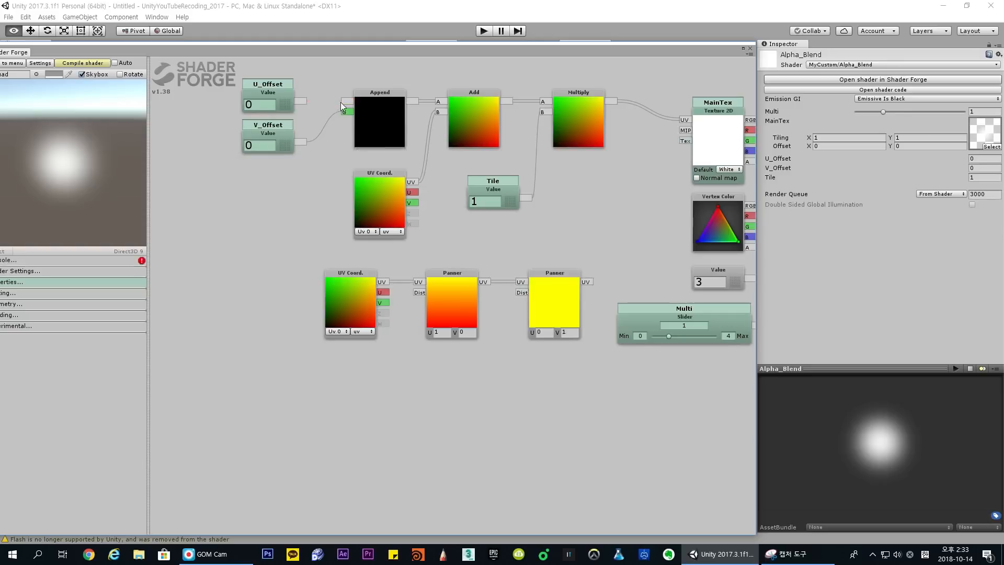
pyautogui.keyDown('alt'); pyautogui.click(346, 111); pyautogui.keyUp('alt')
pyautogui.moveTo(236, 223); pyautogui.dragTo(432, 387)
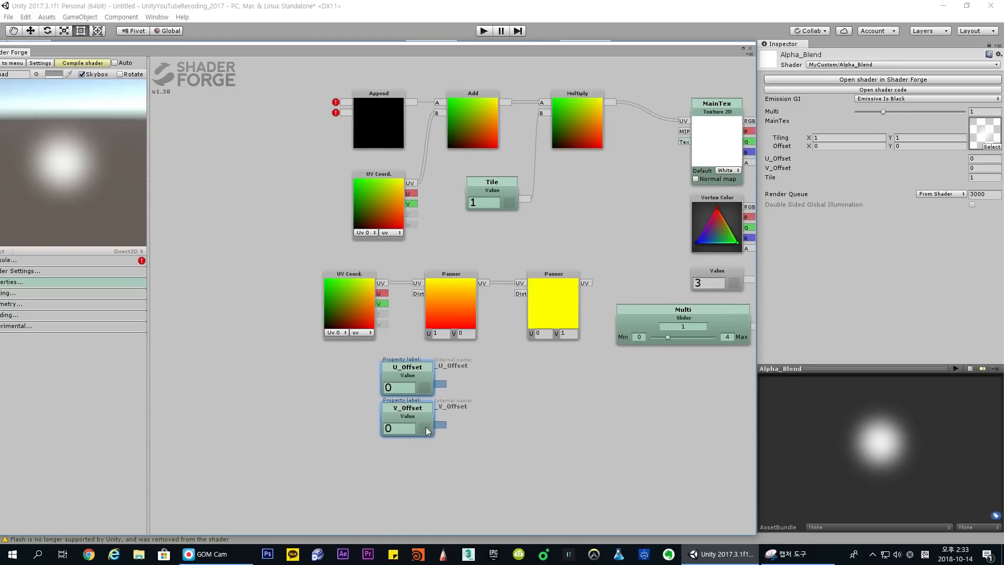
pyautogui.click(445, 388)
pyautogui.click(413, 429)
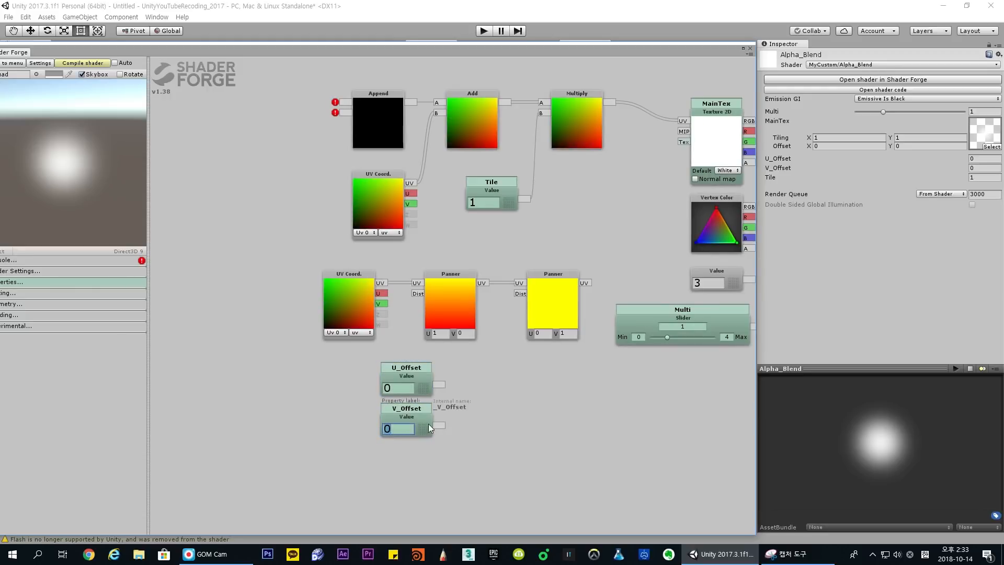
# Place V_Offset beside U_Offset, connecting U_Offset to the first Panner's Dist input and V_Offset to the second Panner's
pyautogui.moveTo(429, 428); pyautogui.dragTo(525, 387)
pyautogui.moveTo(422, 385); pyautogui.dragTo(416, 291)
pyautogui.moveTo(529, 382); pyautogui.dragTo(518, 291)
# Connect the second Panner's UV output to MainTex's UV input and compile the shader
pyautogui.moveTo(577, 238); pyautogui.dragTo(633, 141)
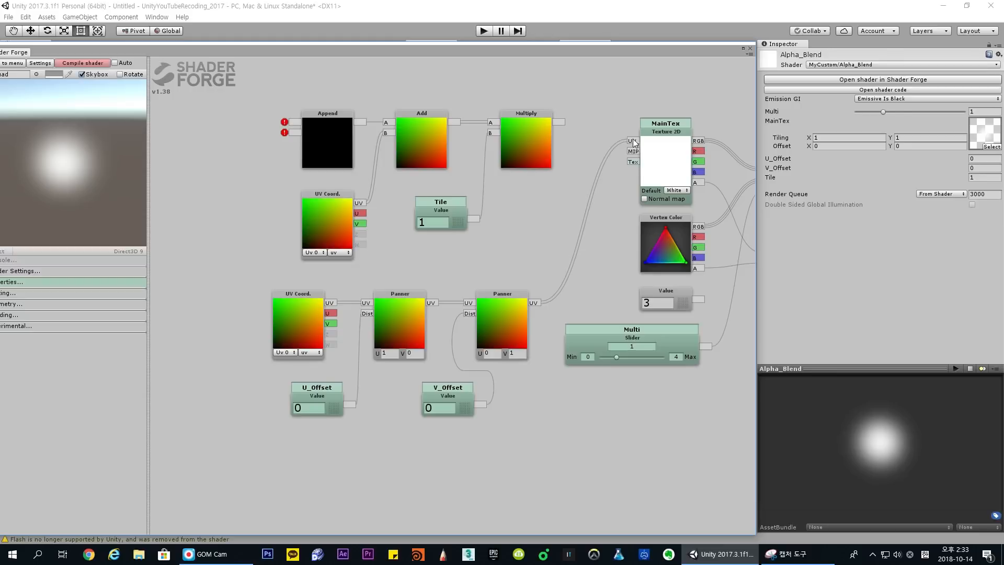
pyautogui.click(92, 63)
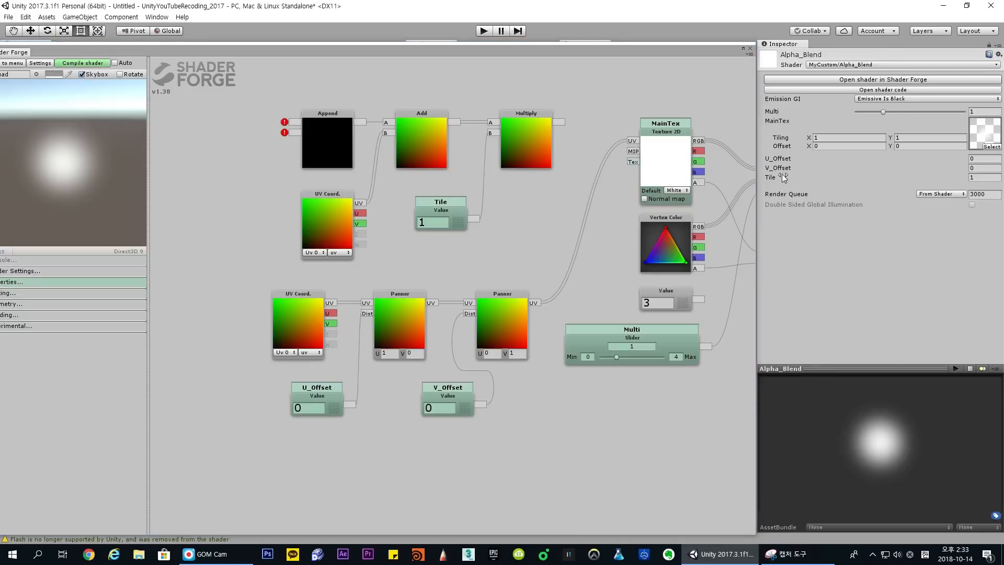
pyautogui.moveTo(785, 160); pyautogui.dragTo(789, 183)
# Compare the Append-based UV chain with the two-Panner UV chain in the graph
pyautogui.moveTo(347, 277)
pyautogui.mouseDown(button='middle')
pyautogui.moveTo(307, 277)
pyautogui.moveTo(359, 282)
pyautogui.mouseUp(button='middle')
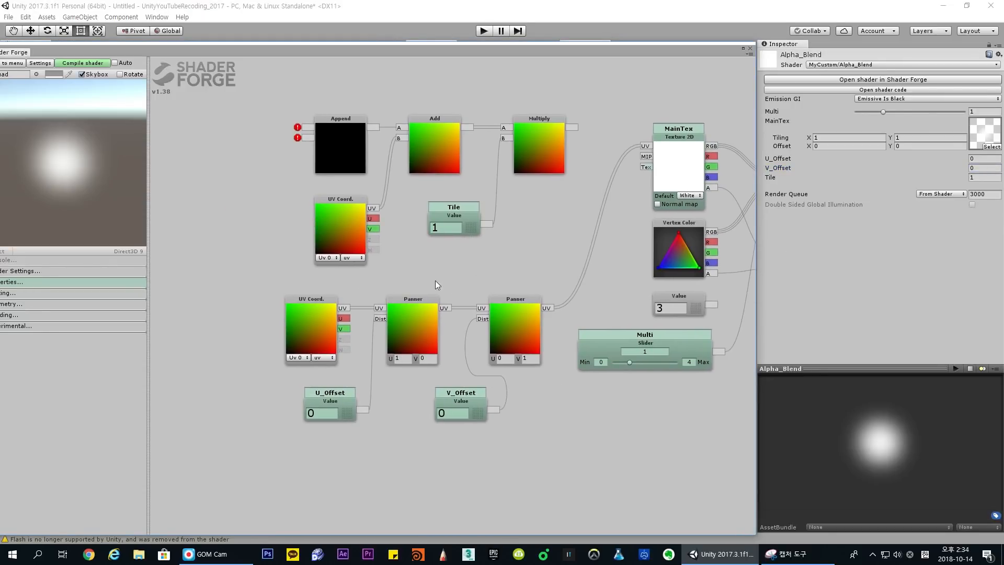
pyautogui.moveTo(507, 265); pyautogui.dragTo(507, 265, button='middle')
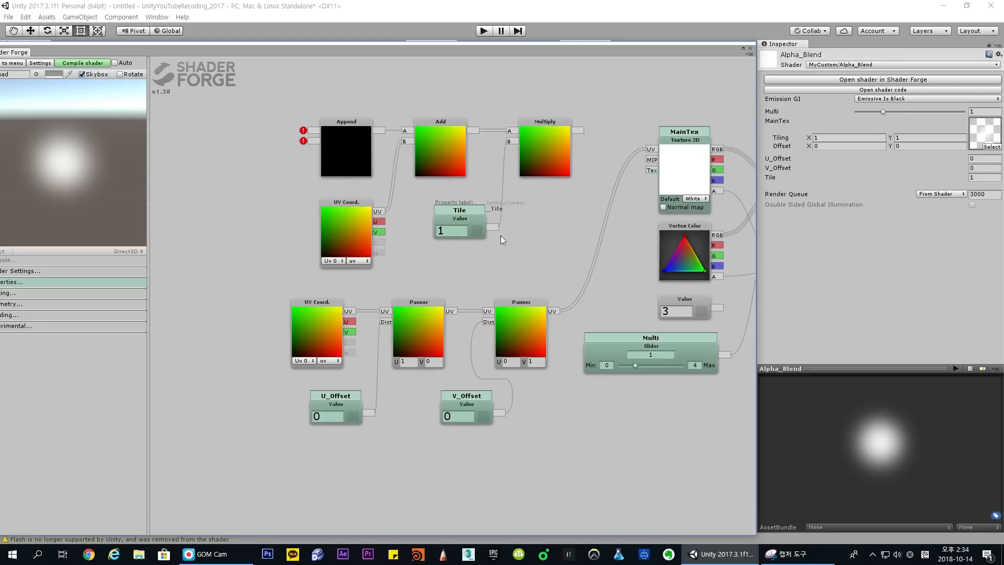
pyautogui.moveTo(505, 225); pyautogui.dragTo(550, 228, button='middle')
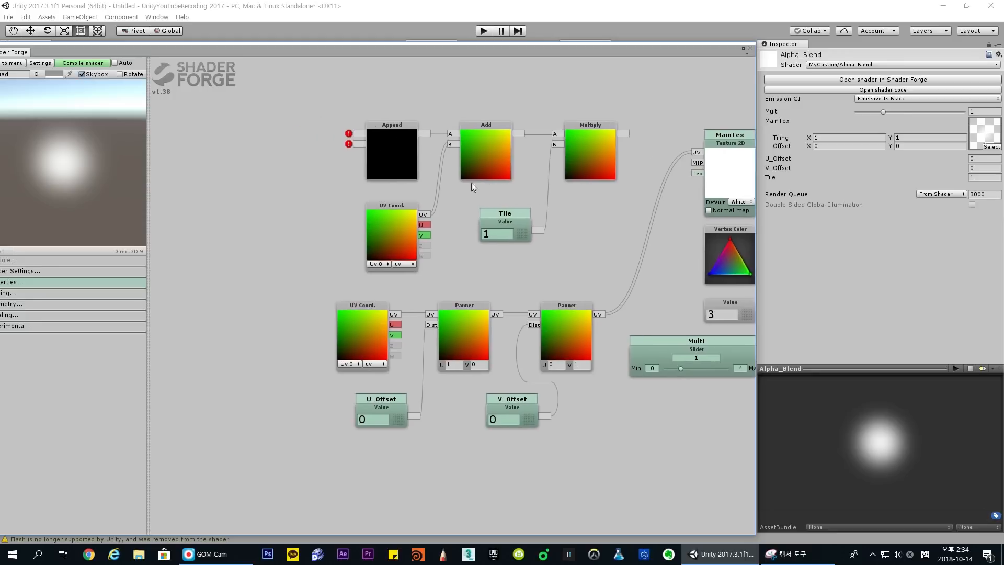
pyautogui.click(393, 153)
pyautogui.click(389, 230)
pyautogui.click(309, 240)
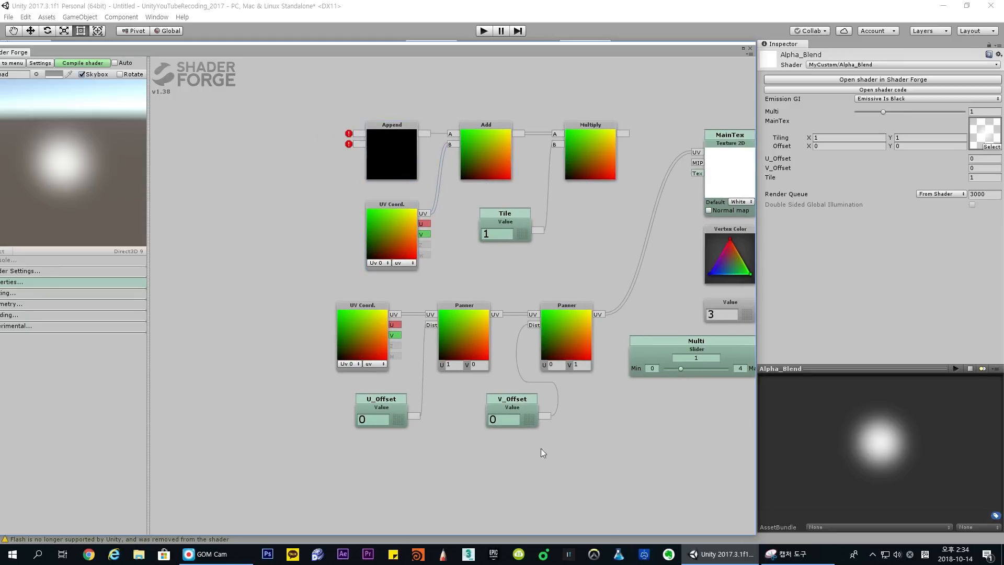
pyautogui.moveTo(595, 434); pyautogui.dragTo(590, 435, button='middle')
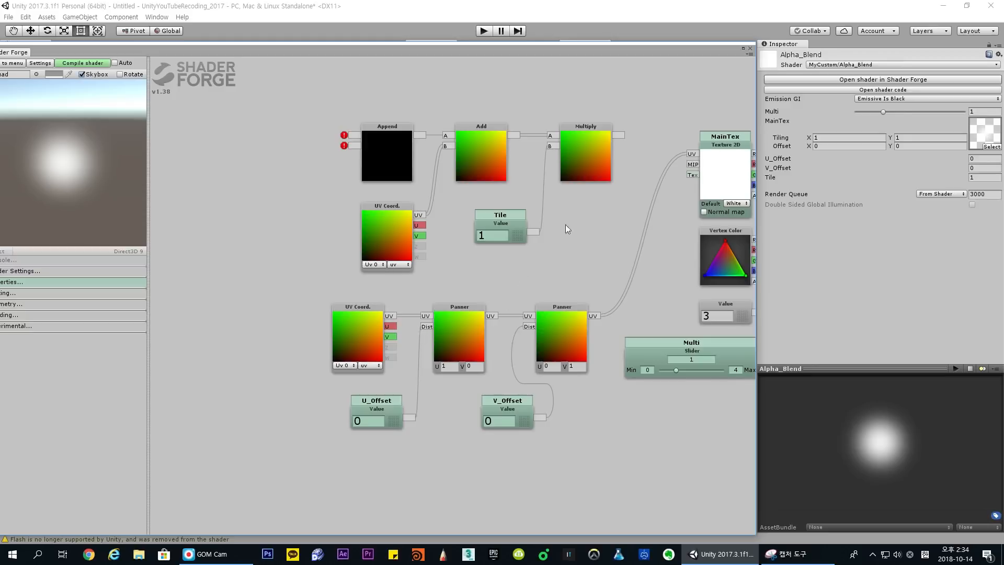
# Disconnect Add from Multiply's A input and move the Multiply and Tile nodes above the Append and Add nodes
pyautogui.keyDown('alt'); pyautogui.click(550, 135); pyautogui.keyUp('alt')
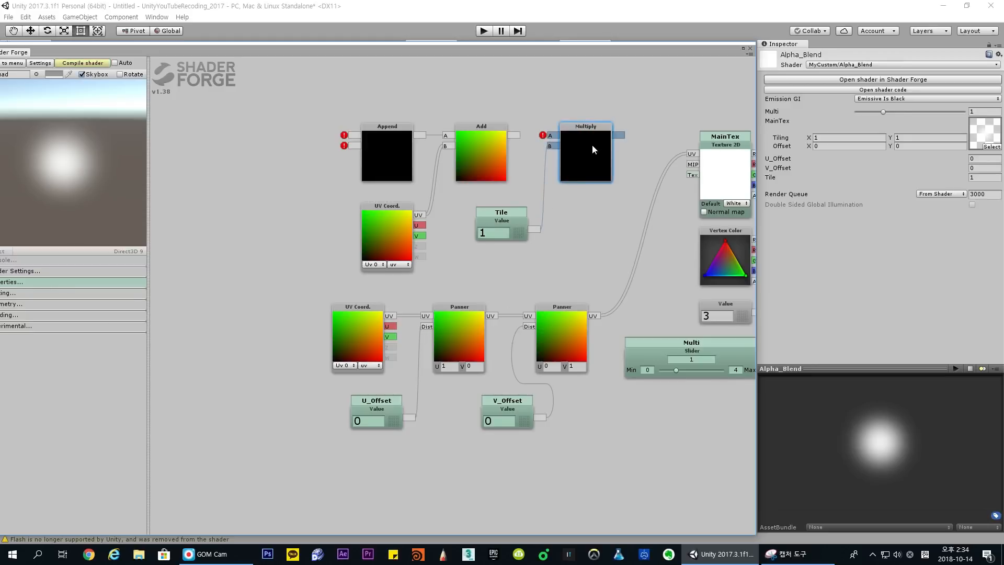
pyautogui.moveTo(592, 146); pyautogui.dragTo(607, 99)
pyautogui.moveTo(528, 201); pyautogui.dragTo(522, 92)
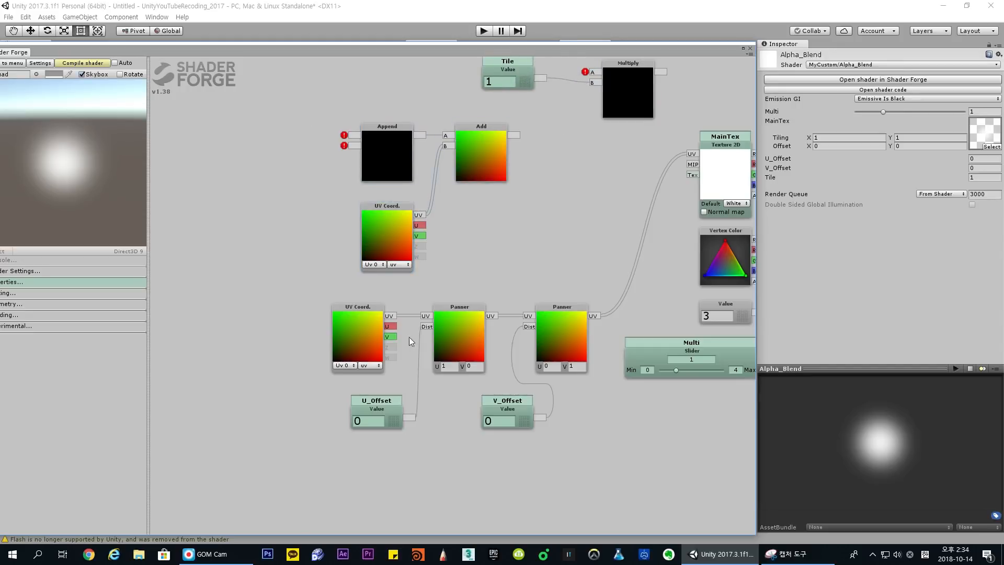
# Move the second Panner slightly closer to the first, keeping them in the same row
pyautogui.click(363, 316)
pyautogui.click(461, 322)
pyautogui.click(546, 326)
pyautogui.click(507, 414)
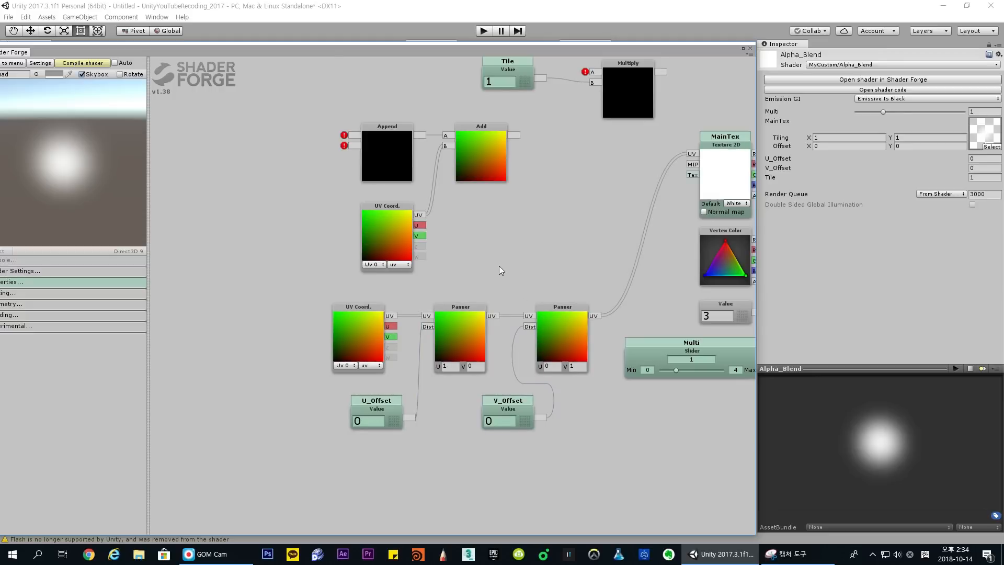
pyautogui.moveTo(494, 253); pyautogui.dragTo(507, 325, button='middle')
pyautogui.click(541, 319)
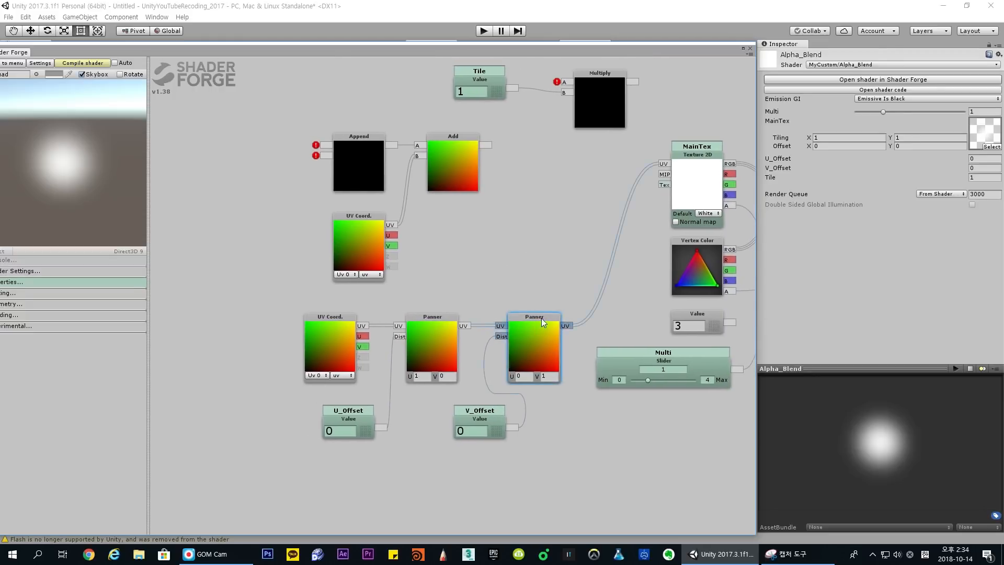
pyautogui.moveTo(541, 318); pyautogui.dragTo(534, 319)
pyautogui.click(435, 319)
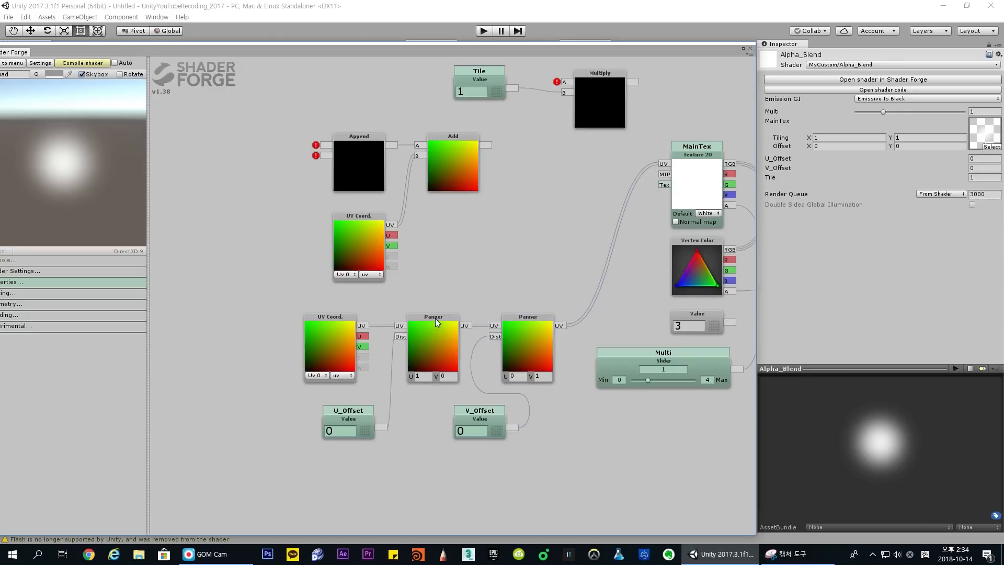
# Reposition U_Offset and V_Offset in a row so each sits beneath and slightly left of its own Panner
pyautogui.moveTo(361, 433); pyautogui.dragTo(404, 435)
pyautogui.moveTo(504, 434); pyautogui.dragTo(518, 431)
pyautogui.click(409, 424)
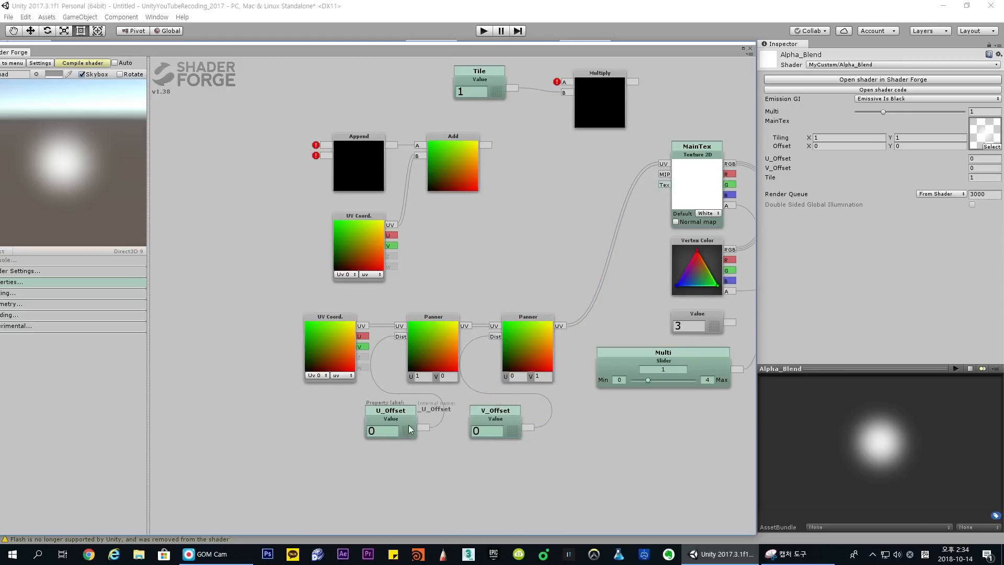
pyautogui.moveTo(409, 425); pyautogui.dragTo(400, 425)
pyautogui.moveTo(516, 432); pyautogui.dragTo(508, 432)
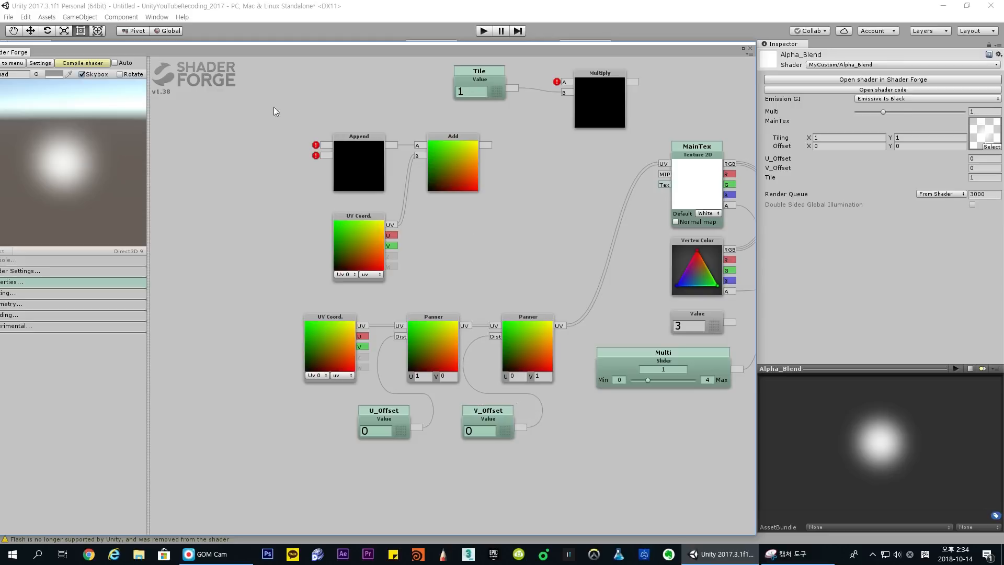
# Move Tile beneath Add, reconnect Add's output to Multiply's A input, and align Multiply in the row after Add
pyautogui.moveTo(424, 337); pyautogui.dragTo(353, 346, button='middle')
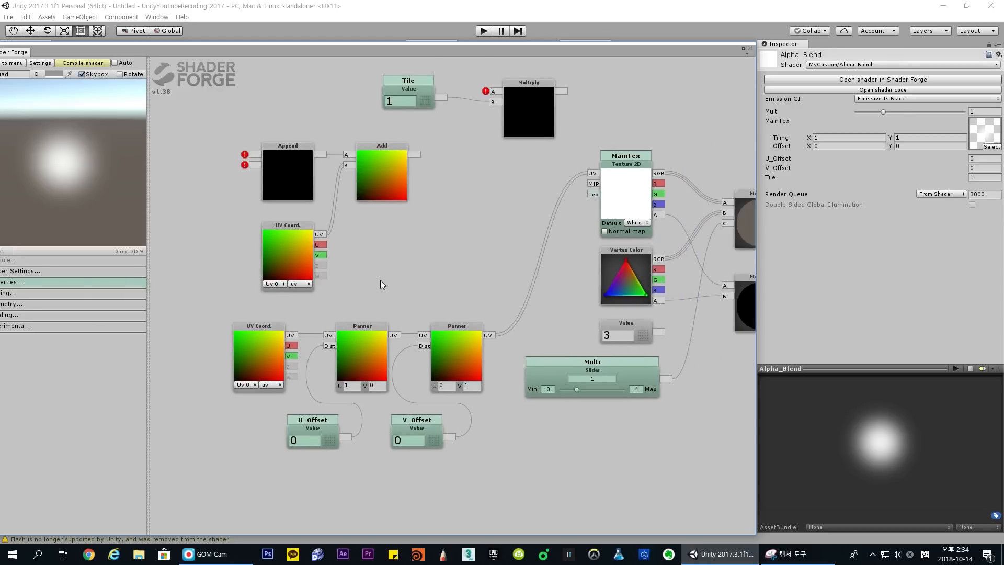
pyautogui.moveTo(380, 281); pyautogui.dragTo(483, 290, button='middle')
pyautogui.moveTo(507, 111); pyautogui.dragTo(516, 254)
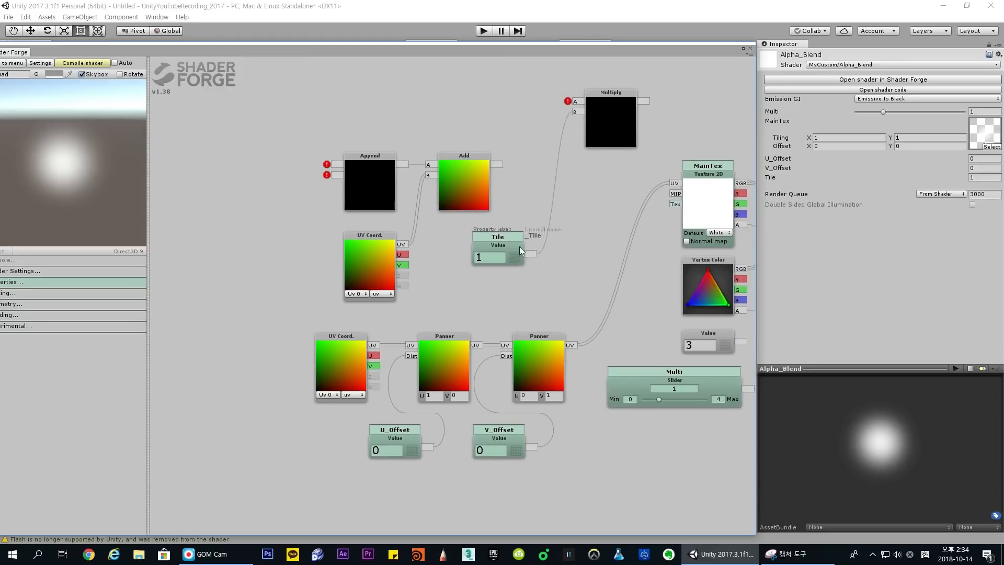
pyautogui.moveTo(588, 109); pyautogui.dragTo(497, 164)
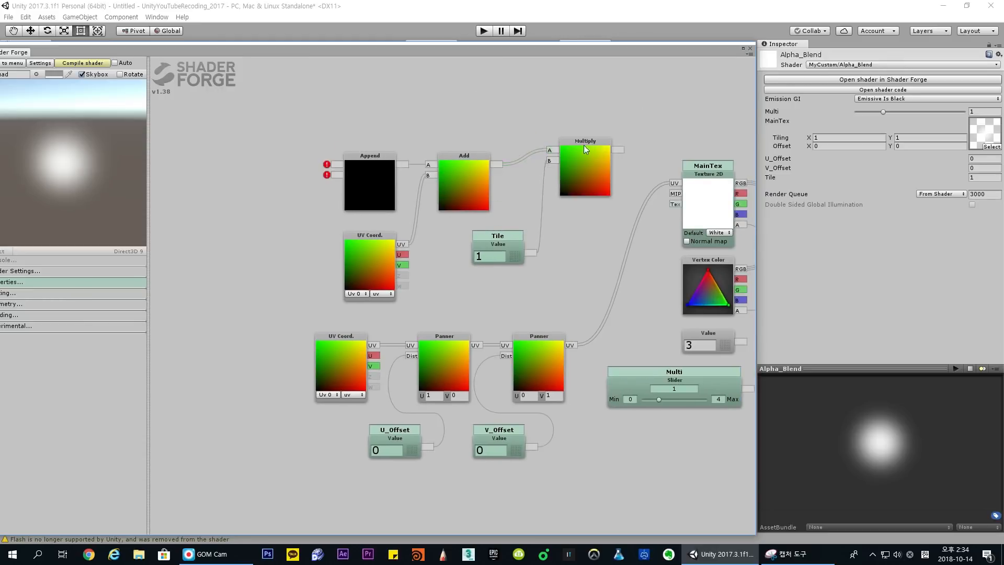
pyautogui.moveTo(584, 145); pyautogui.dragTo(572, 164)
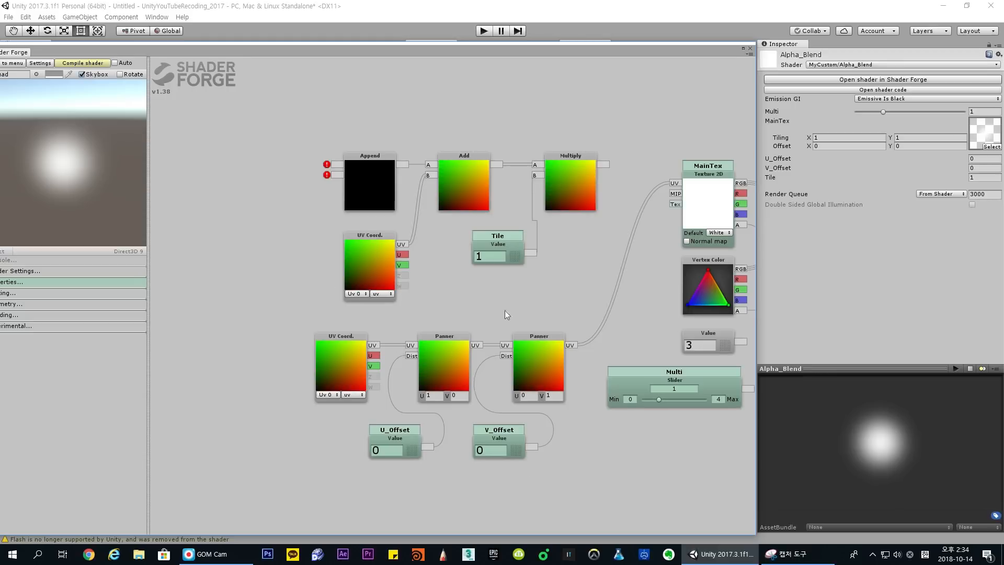
# Move the Append, Add, Multiply, Tile and upper UV Coord. nodes as a group up and farther left of MainTex
pyautogui.moveTo(532, 297); pyautogui.dragTo(491, 296)
pyautogui.moveTo(268, 116); pyautogui.dragTo(539, 288)
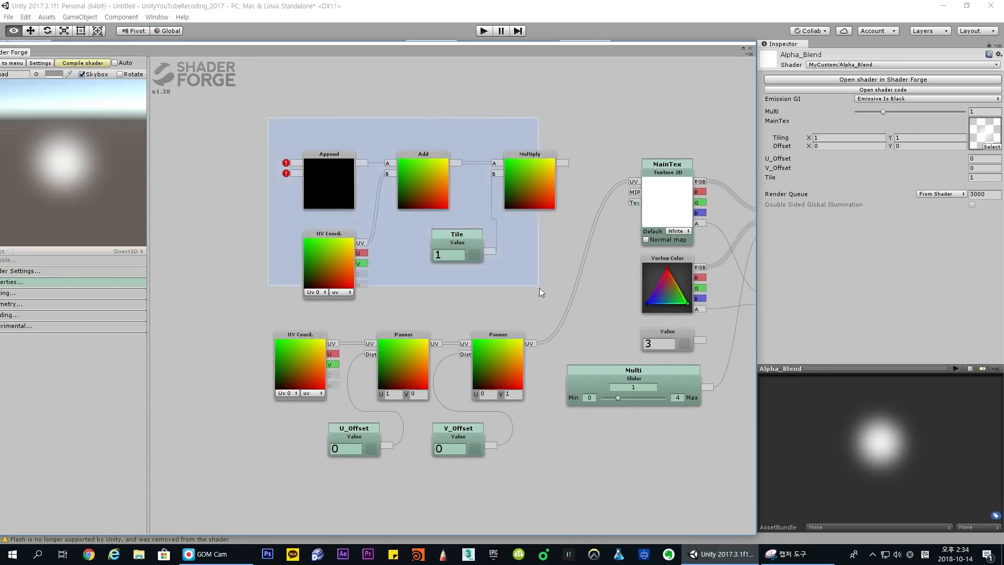
pyautogui.moveTo(536, 161); pyautogui.dragTo(381, 137)
pyautogui.moveTo(453, 232); pyautogui.dragTo(440, 160)
# Move the lower UV Coord., both Panners, U_Offset and V_Offset as a group up and left, closer to the Append chain
pyautogui.keyDown('alt'); pyautogui.moveTo(246, 223); pyautogui.dragTo(510, 422); pyautogui.keyUp('alt')
pyautogui.moveTo(485, 272); pyautogui.dragTo(442, 241)
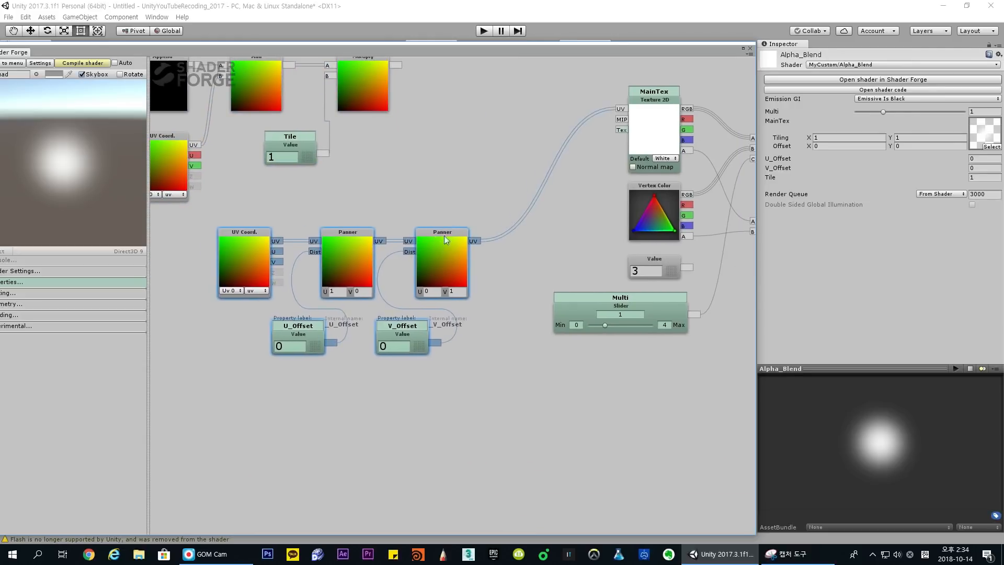
pyautogui.moveTo(456, 184); pyautogui.dragTo(523, 179)
pyautogui.moveTo(487, 190); pyautogui.dragTo(551, 189)
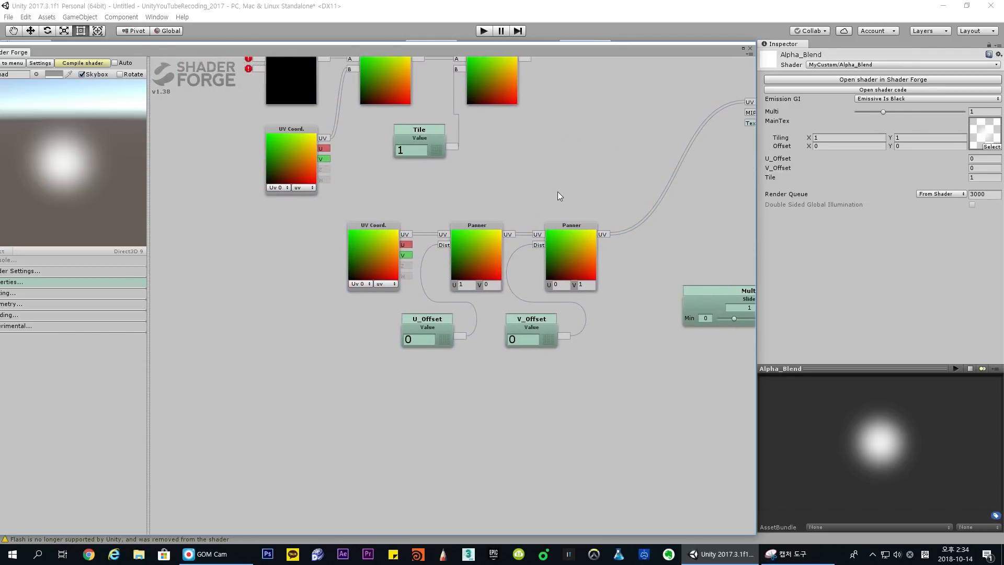
# Try shifting the texture by raising the material's U_Offset to 12.59, and set it back to 0
pyautogui.moveTo(781, 163); pyautogui.dragTo(11, 164)
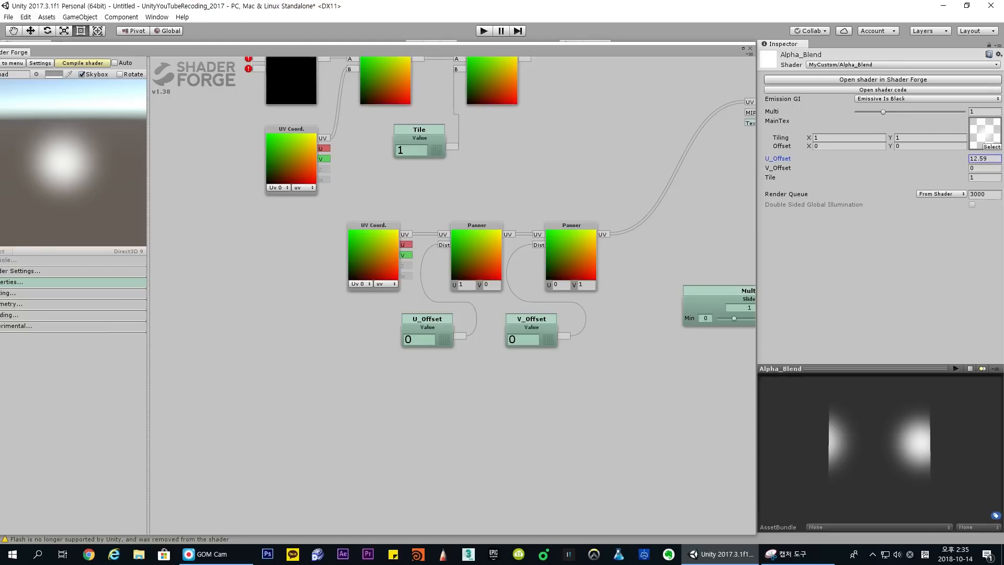
pyautogui.click(992, 160)
pyautogui.write('0')
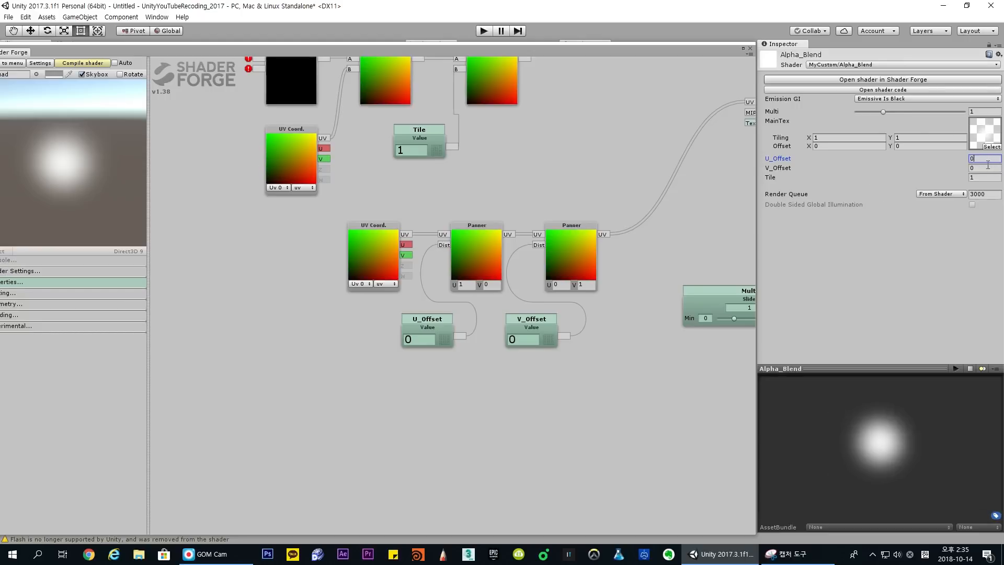
# Spread out the Panner chain by moving both Panners right and placing U_Offset and V_Offset lower and left of their own Panners
pyautogui.moveTo(606, 366); pyautogui.dragTo(555, 411)
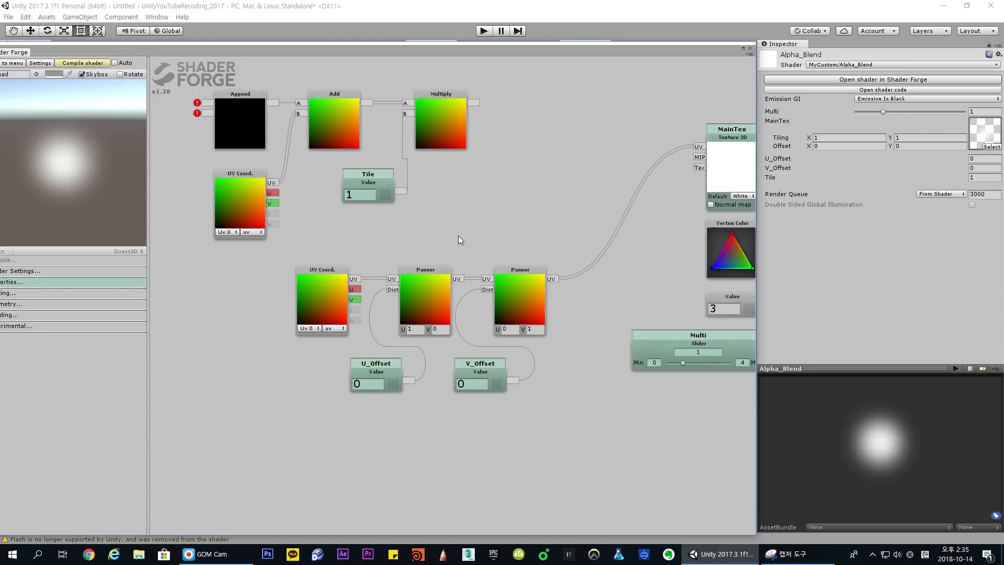
pyautogui.moveTo(459, 239); pyautogui.dragTo(542, 260)
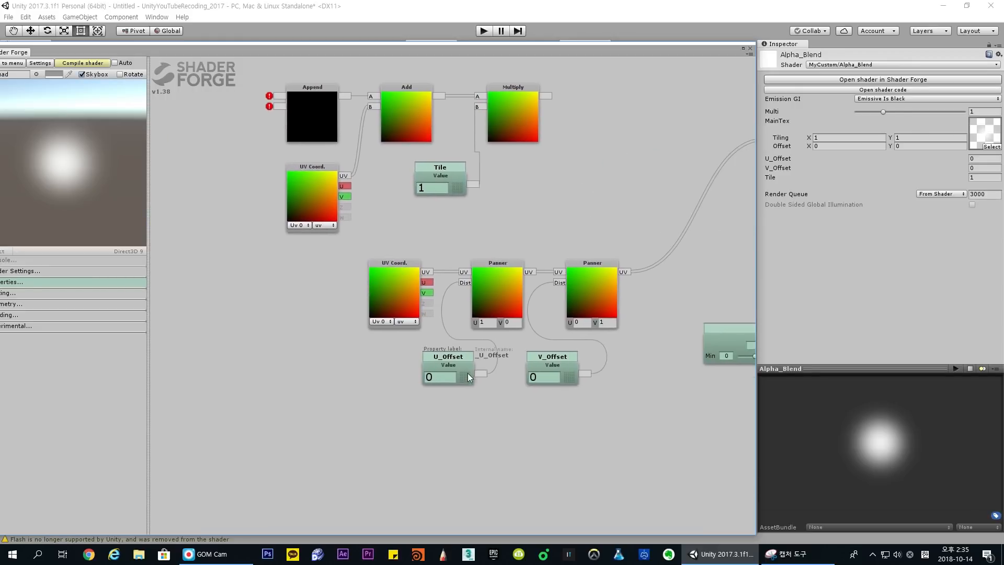
pyautogui.moveTo(469, 374); pyautogui.dragTo(422, 383)
pyautogui.moveTo(565, 383); pyautogui.dragTo(569, 403)
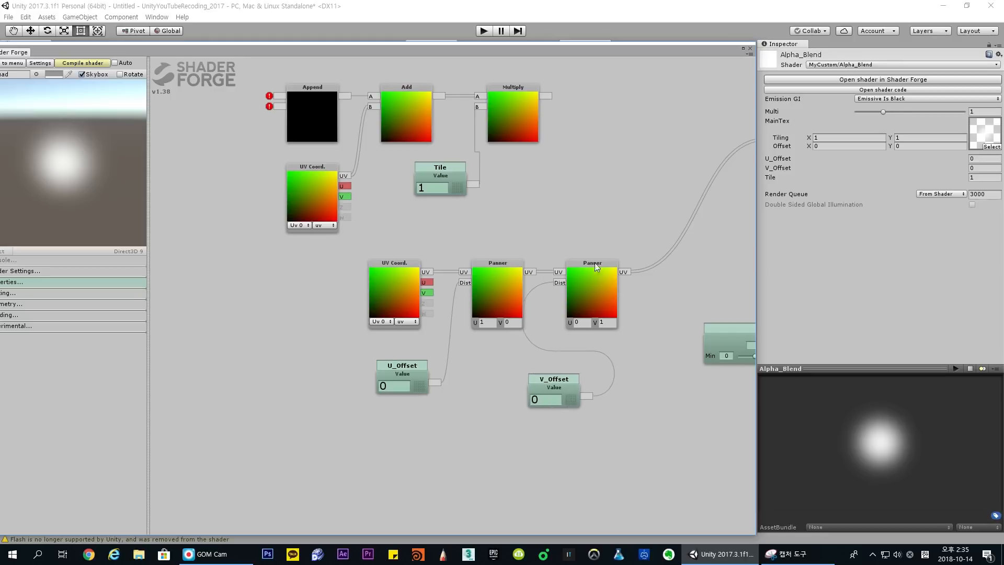
pyautogui.moveTo(594, 262); pyautogui.dragTo(634, 262)
pyautogui.moveTo(583, 390); pyautogui.dragTo(611, 397)
pyautogui.moveTo(497, 259); pyautogui.dragTo(531, 259)
pyautogui.moveTo(438, 261); pyautogui.dragTo(404, 261)
pyautogui.moveTo(528, 259); pyautogui.dragTo(545, 259)
pyautogui.moveTo(549, 210); pyautogui.dragTo(486, 218)
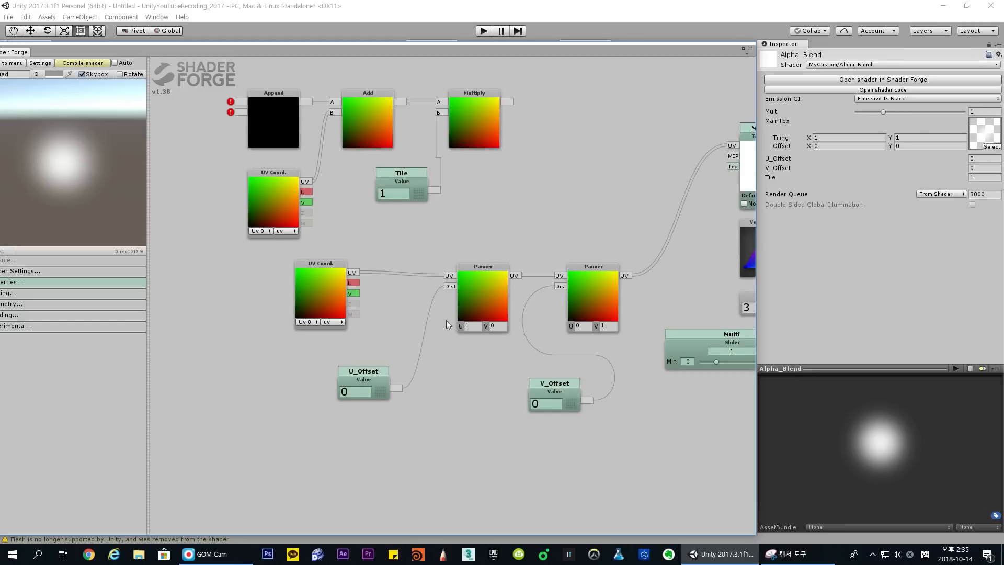
# Add a Time node and place it directly beneath U_Offset
pyautogui.moveTo(419, 446); pyautogui.dragTo(422, 401)
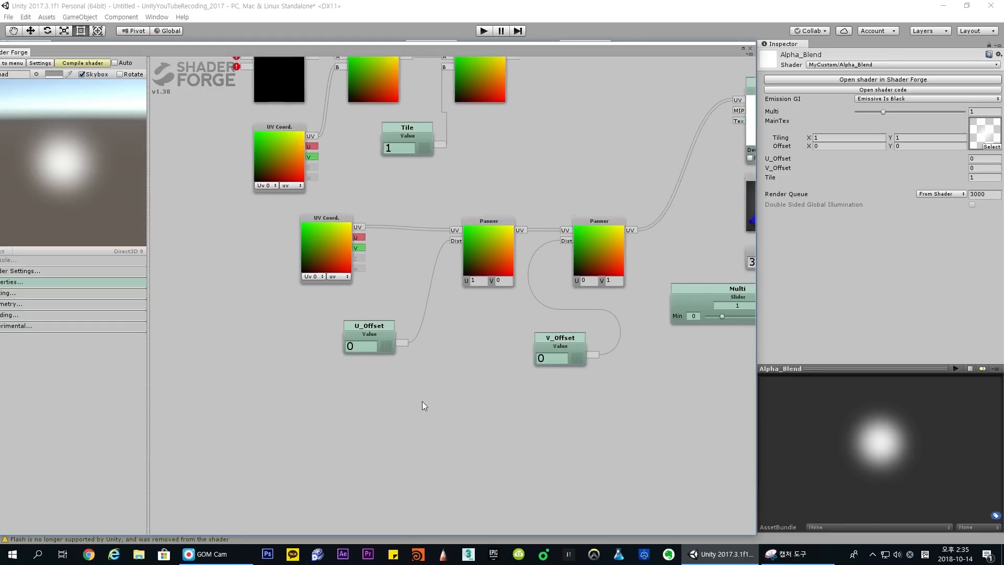
pyautogui.press('t')
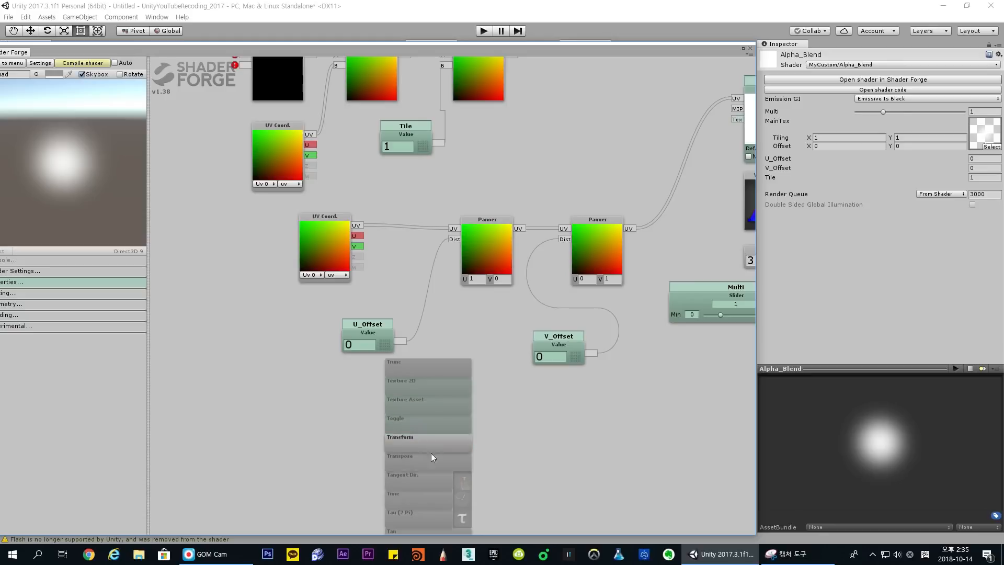
pyautogui.click(411, 497)
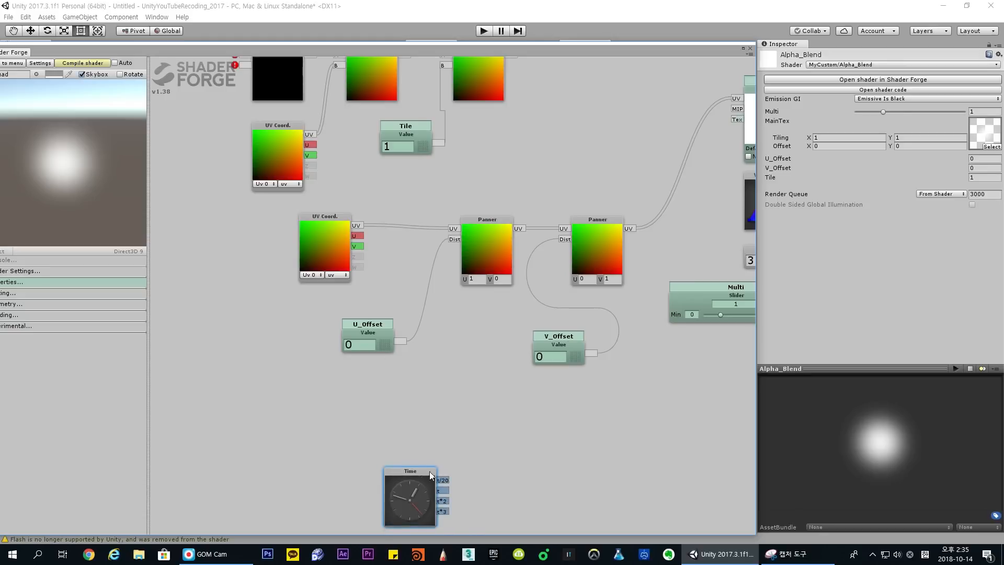
pyautogui.moveTo(429, 473); pyautogui.dragTo(388, 375)
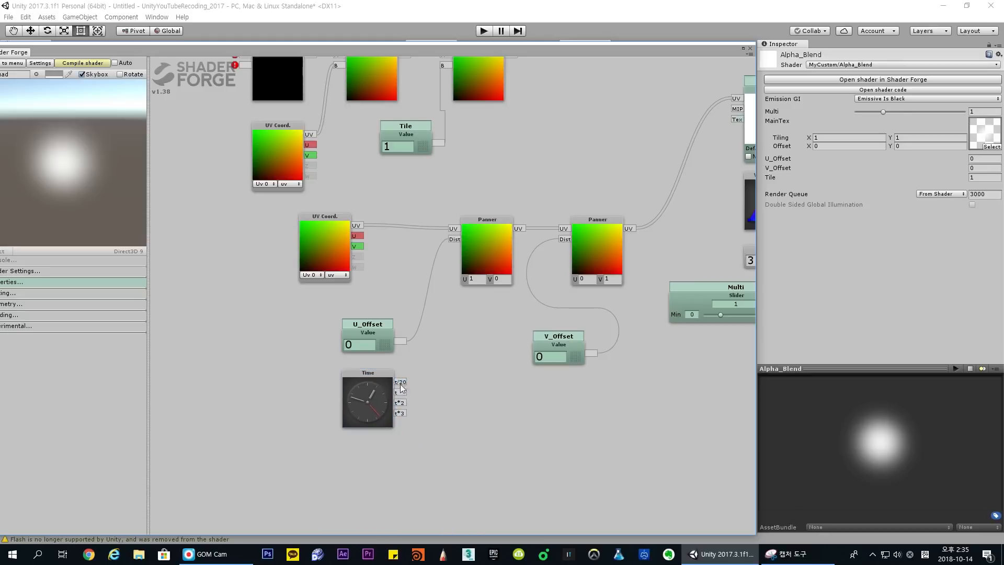
# Align the lower UV Coord. node with the Panner row and stack U_Offset and Time closely beneath it
pyautogui.moveTo(347, 231); pyautogui.dragTo(347, 233)
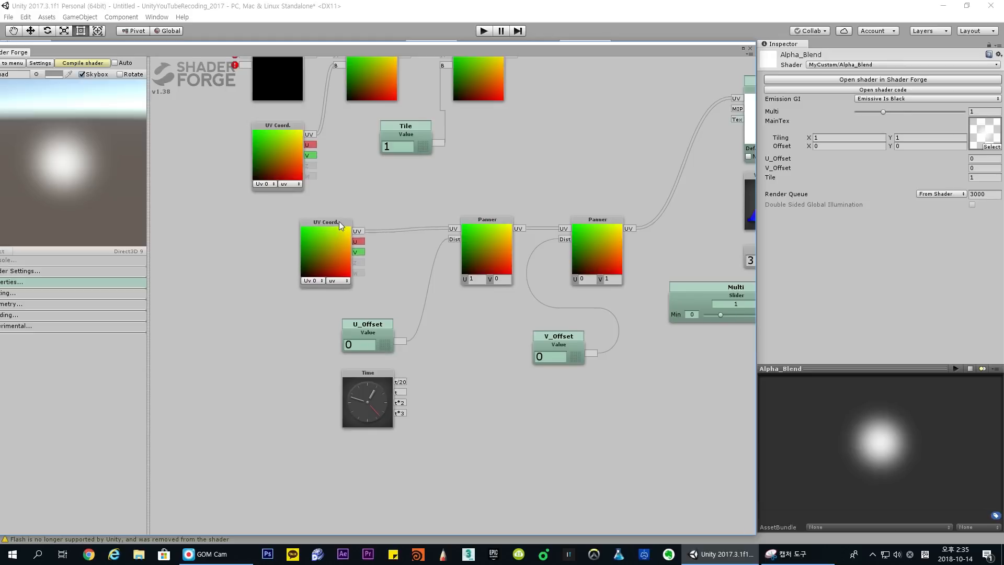
pyautogui.moveTo(368, 329); pyautogui.dragTo(353, 317)
pyautogui.moveTo(385, 381); pyautogui.dragTo(368, 370)
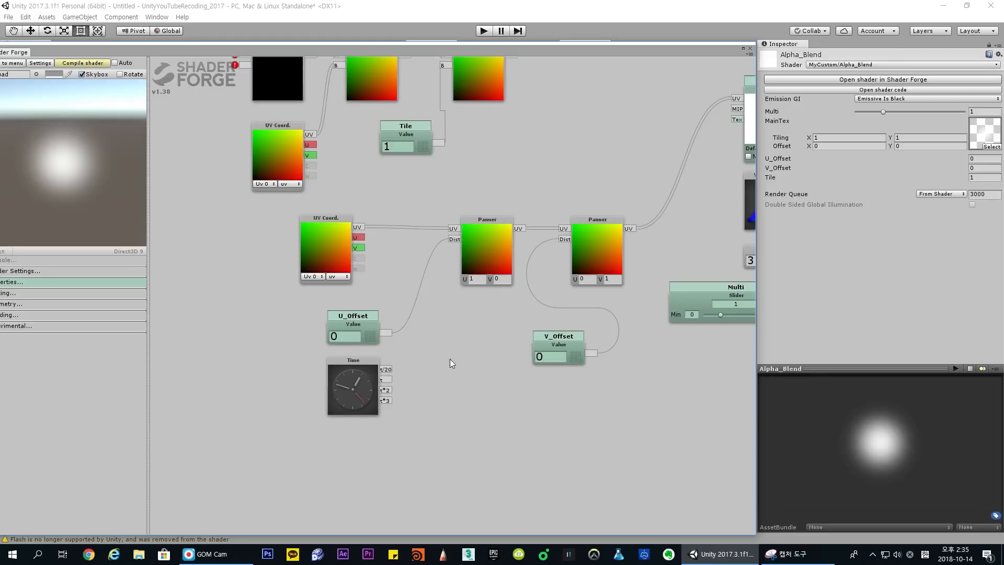
pyautogui.moveTo(334, 224); pyautogui.dragTo(337, 222)
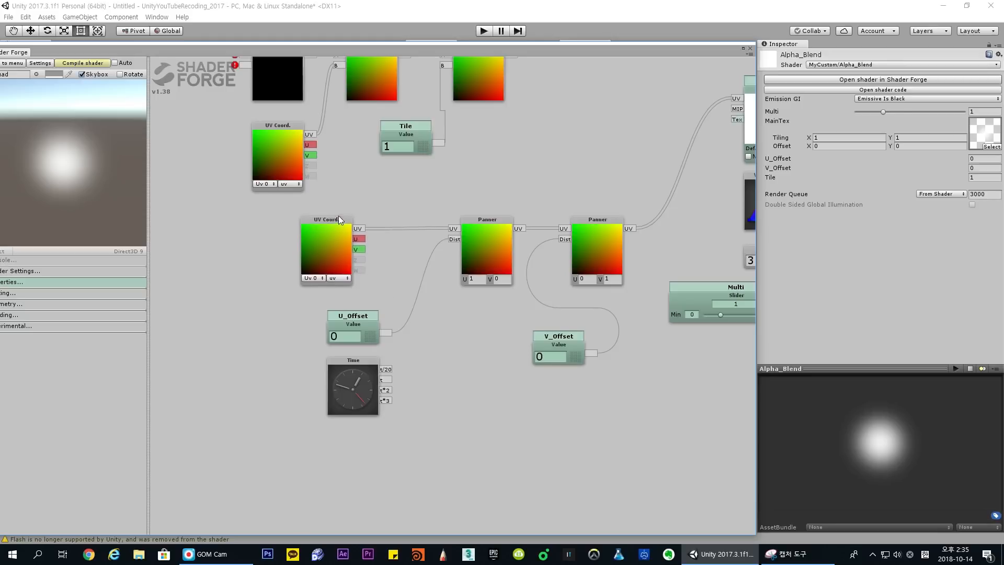
pyautogui.click(361, 369)
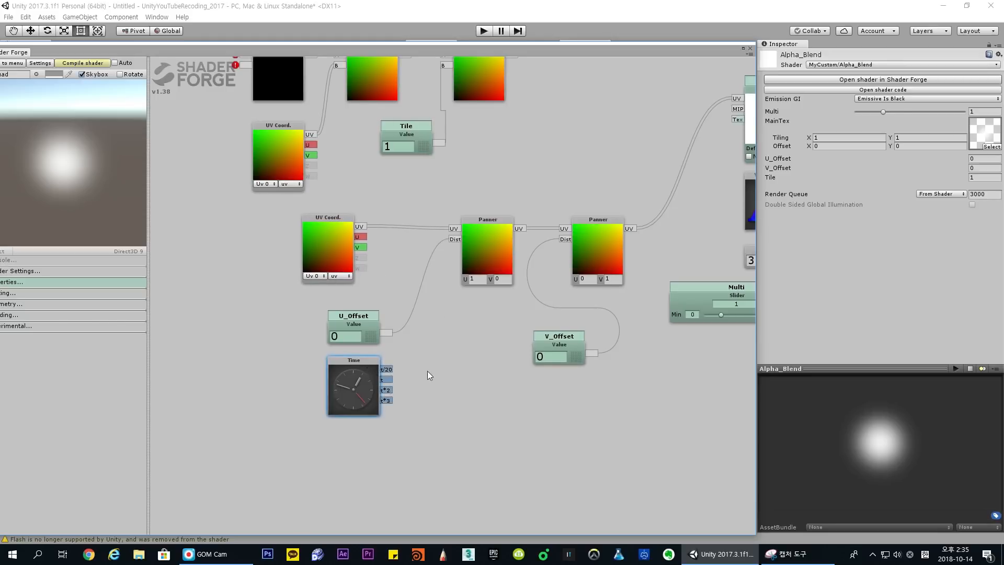
pyautogui.moveTo(342, 216); pyautogui.dragTo(343, 221)
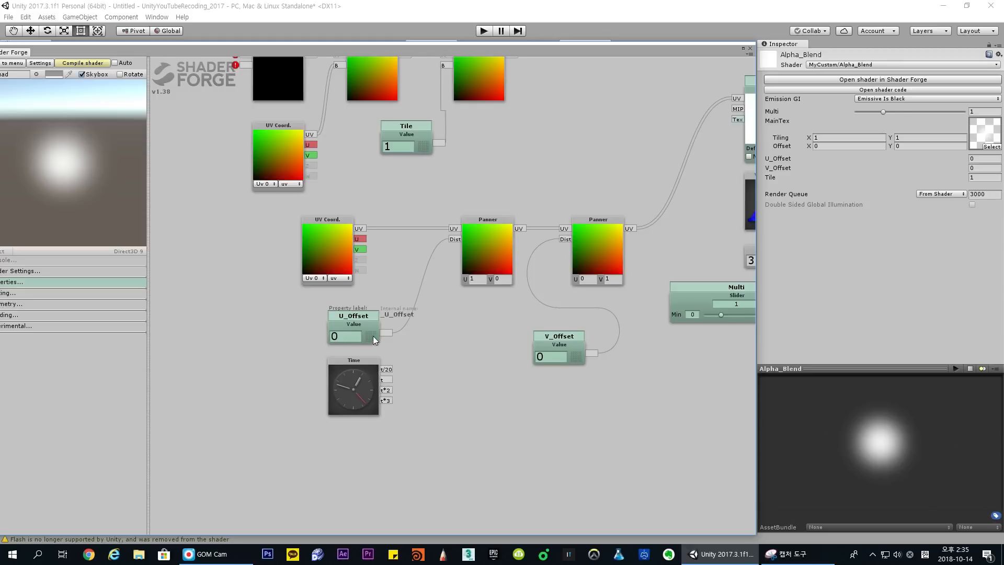
pyautogui.moveTo(372, 336); pyautogui.dragTo(356, 361)
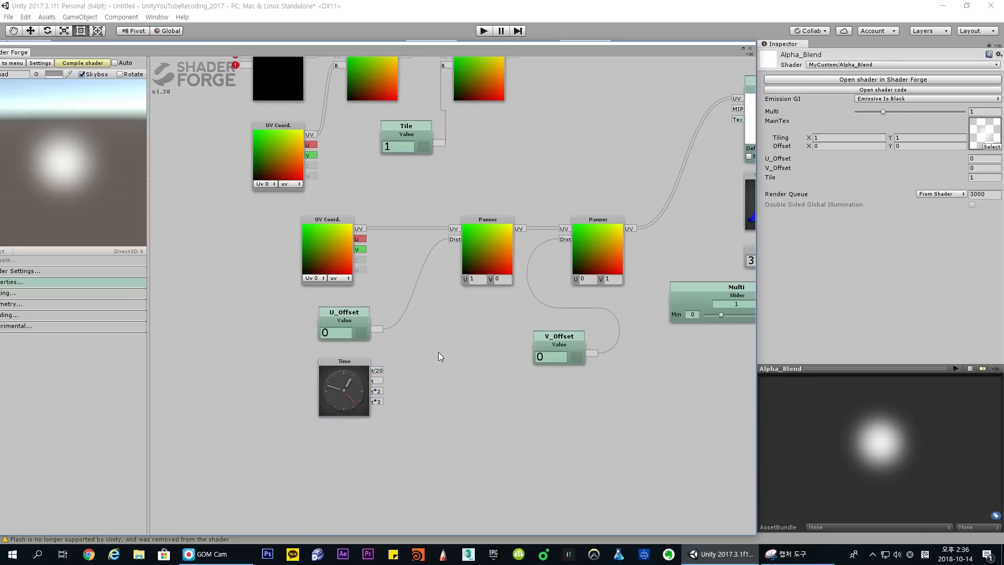
# Add a Multiply node beside U_Offset and Time, with U_Offset feeding A and Time's t output feeding B
pyautogui.press('m')
pyautogui.click(439, 318)
pyautogui.moveTo(448, 308); pyautogui.dragTo(454, 347)
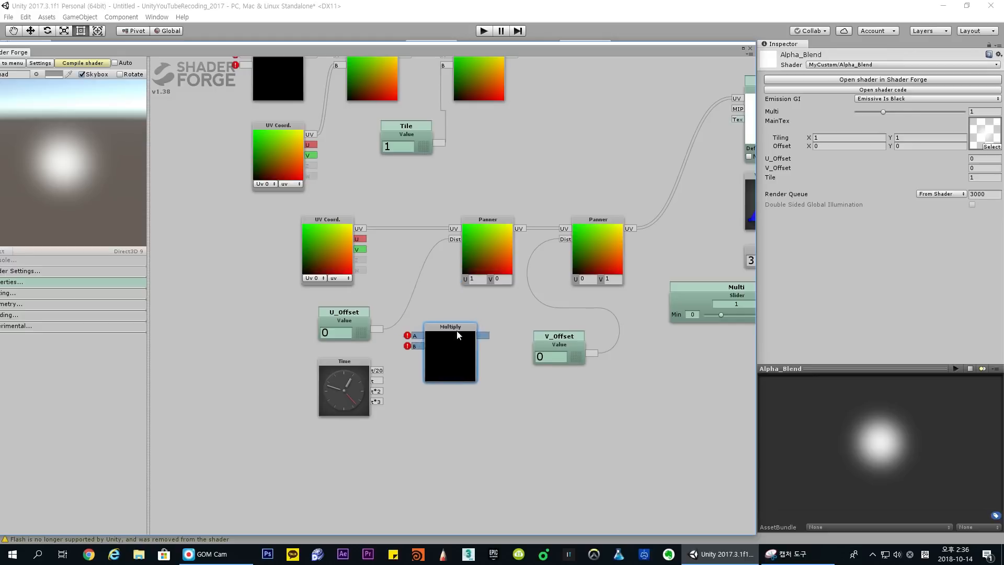
pyautogui.moveTo(377, 381); pyautogui.dragTo(378, 382)
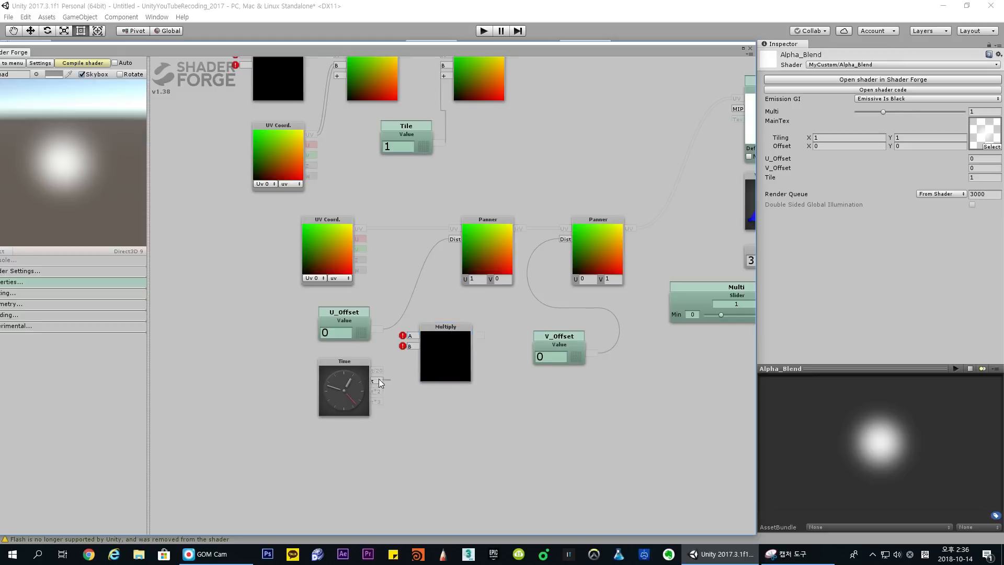
pyautogui.moveTo(413, 345)
pyautogui.mouseDown()
pyautogui.moveTo(387, 330)
pyautogui.moveTo(414, 341)
pyautogui.mouseUp()
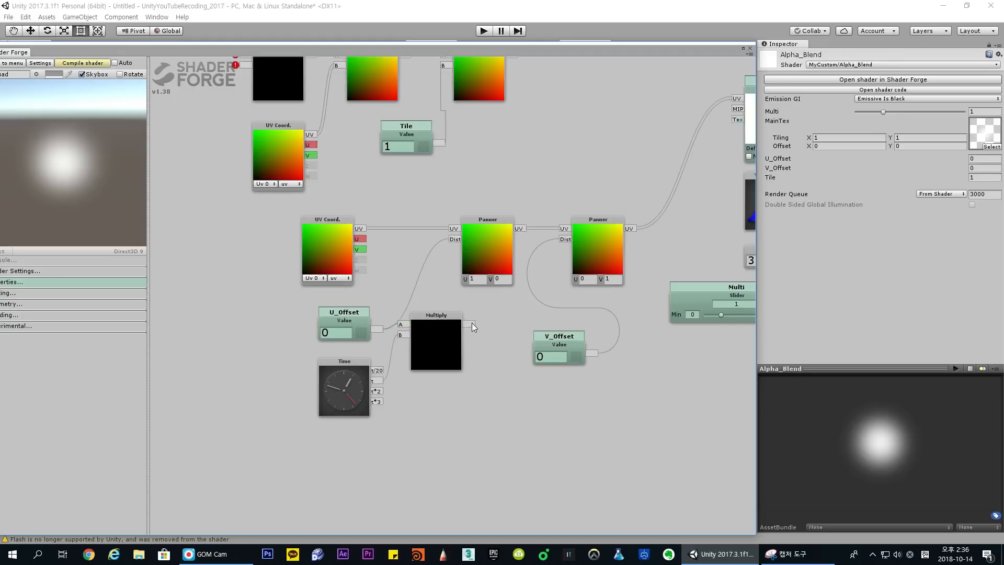
# Connect the new Multiply to the first Panner's Dist input and shift U_Offset, Time and Multiply slightly left
pyautogui.moveTo(469, 324); pyautogui.dragTo(455, 239)
pyautogui.moveTo(401, 323); pyautogui.dragTo(337, 327)
pyautogui.moveTo(354, 363); pyautogui.dragTo(332, 353)
pyautogui.moveTo(436, 316); pyautogui.dragTo(418, 316)
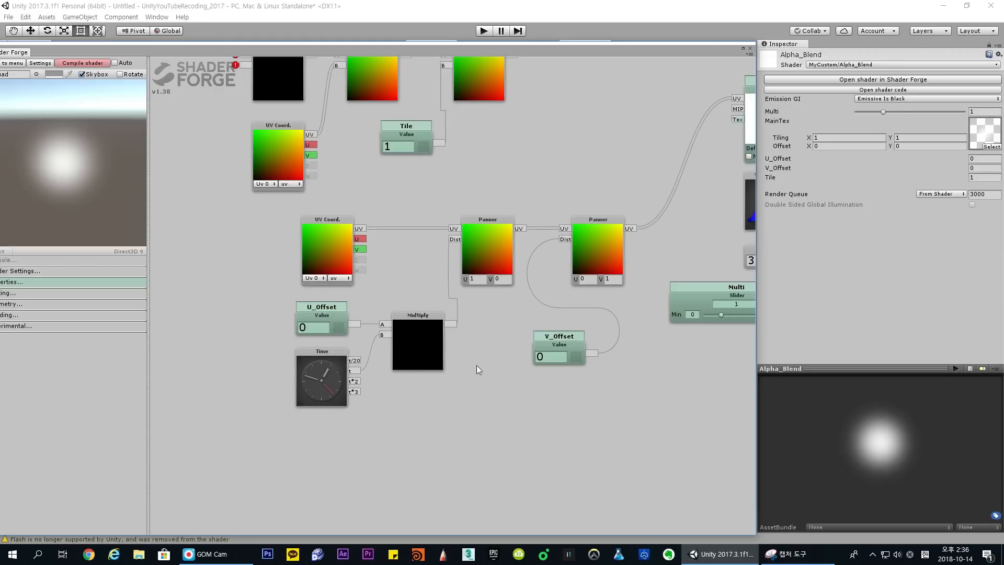
# Compile the shader and restore the Shader Forge window to a smaller, lower position that uncovers the Project and Hierarchy lists
pyautogui.click(82, 63)
pyautogui.click(744, 49)
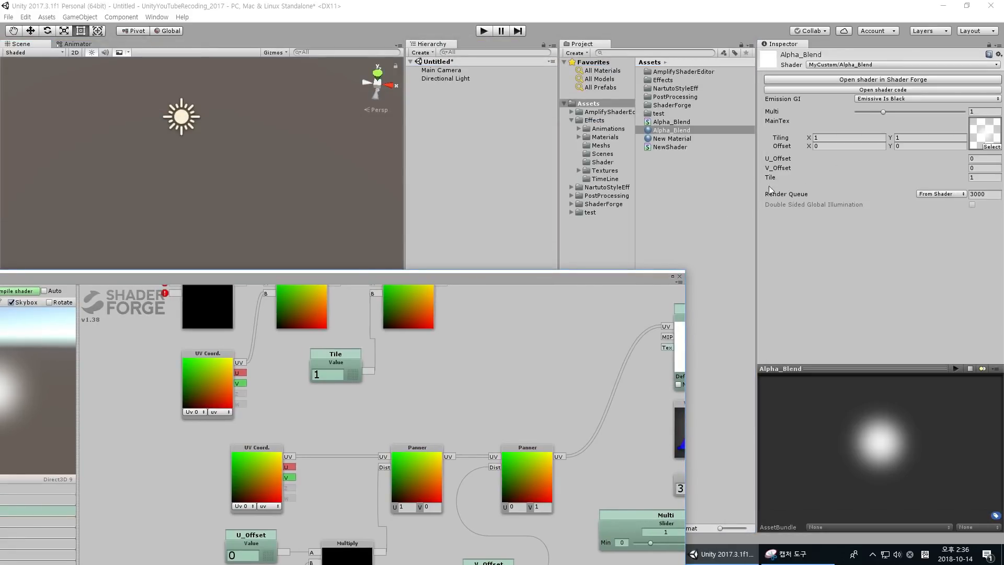
pyautogui.moveTo(553, 277); pyautogui.dragTo(613, 144)
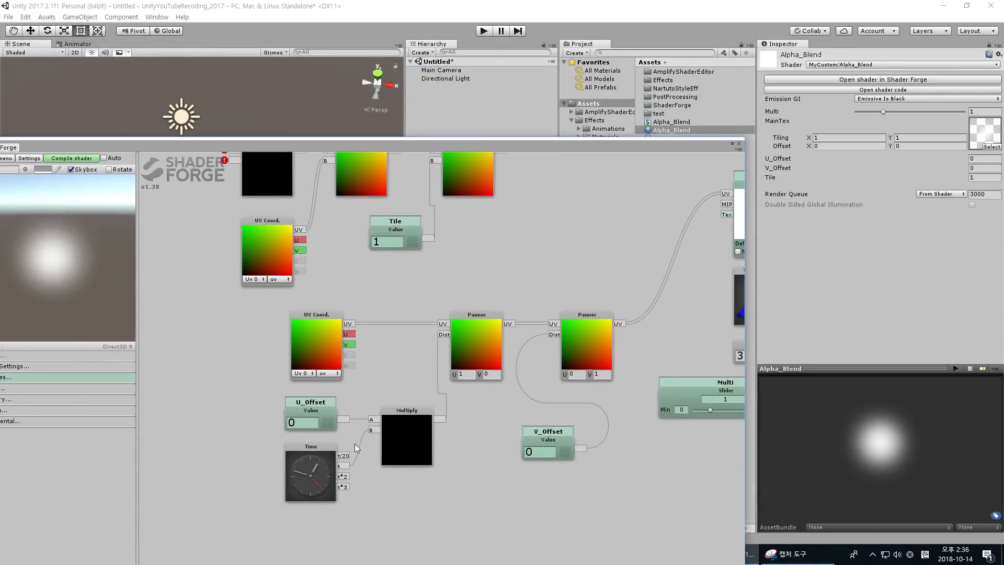
# Rename the U_Offset property node to U_Offset_Time
pyautogui.moveTo(332, 414); pyautogui.dragTo(336, 403)
pyautogui.click(331, 402)
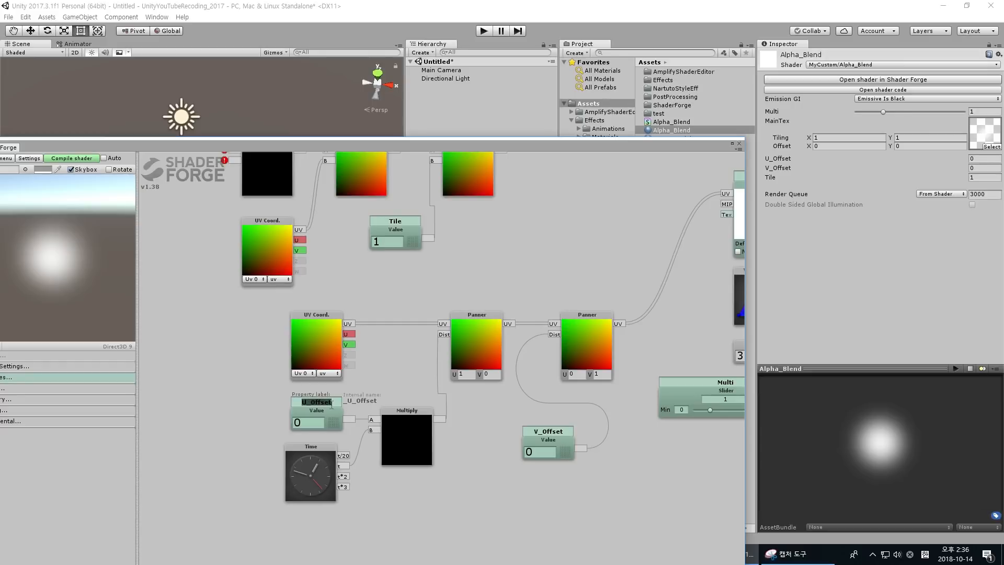
pyautogui.press('End')
pyautogui.write('_Tim')
pyautogui.write('e')
pyautogui.press('Return')
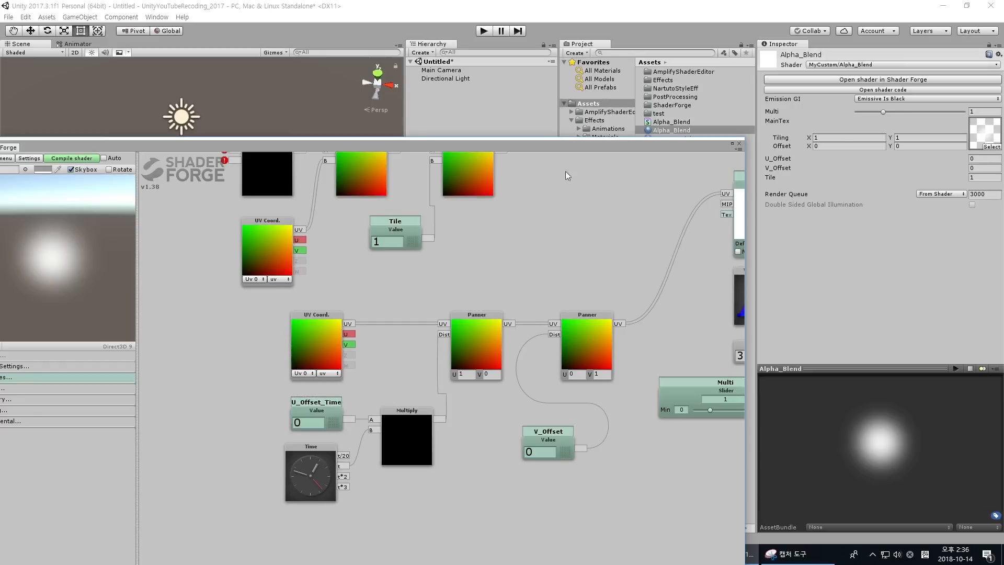
# Recompile the shader and set the material's U_Offset_Time to 0.3
pyautogui.click(94, 159)
pyautogui.moveTo(825, 159); pyautogui.dragTo(825, 161)
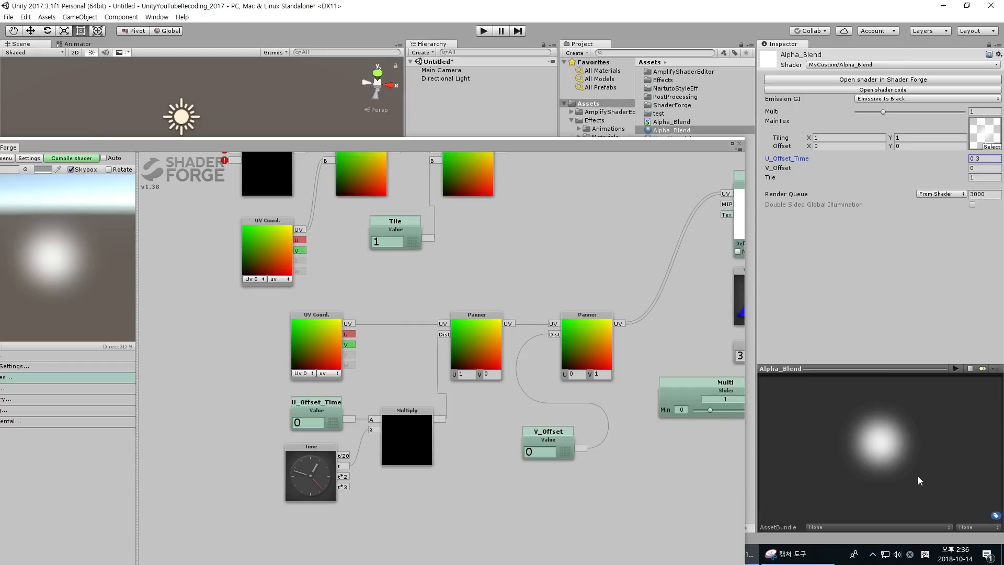
# Move the Shader Forge window down clear of the scene view and create a 3D Plane in the scene
pyautogui.moveTo(600, 140); pyautogui.dragTo(606, 387)
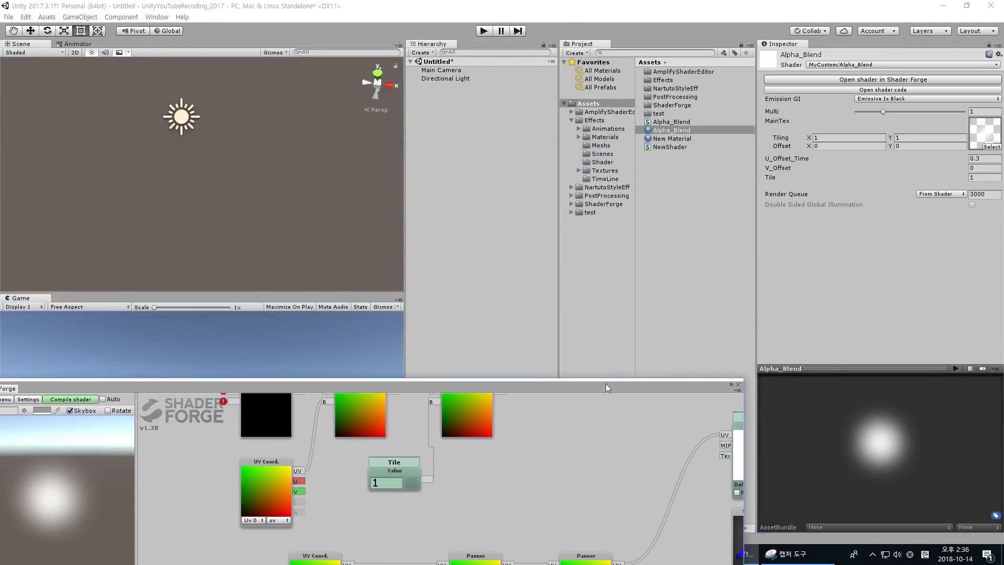
pyautogui.click(454, 118)
pyautogui.rightClick(455, 123)
pyautogui.moveTo(494, 222)
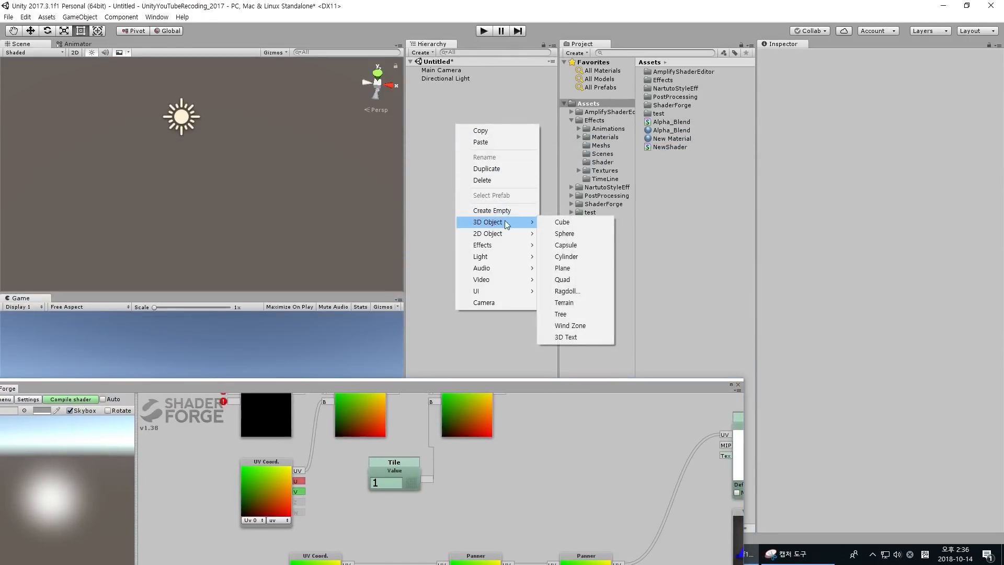
pyautogui.click(562, 268)
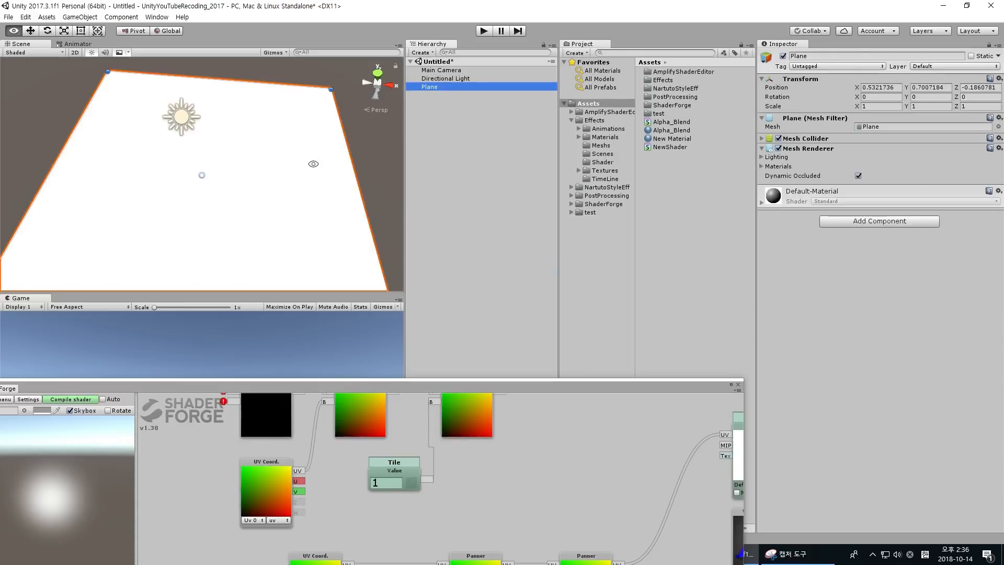
# Adjust the scene view and apply the Alpha_Blend material to the plane
pyautogui.keyDown('alt'); pyautogui.moveTo(314, 164); pyautogui.dragTo(312, 173); pyautogui.keyUp('alt')
pyautogui.scroll(-4, 312, 174)
pyautogui.moveTo(672, 131); pyautogui.dragTo(310, 180)
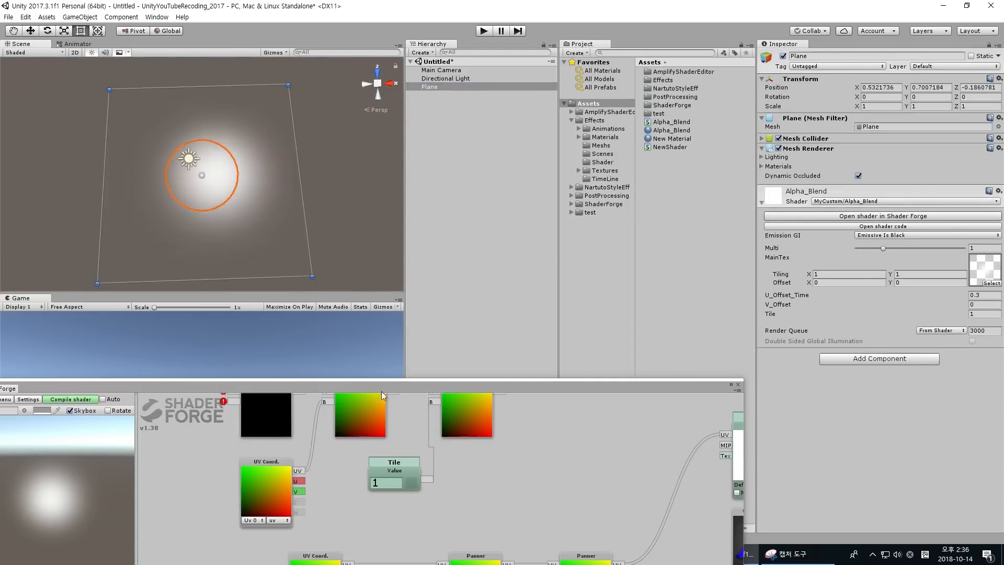
# Try different U_Offset_Time values on the plane's Alpha_Blend material, ending with a value of 1
pyautogui.moveTo(381, 392); pyautogui.dragTo(379, 307)
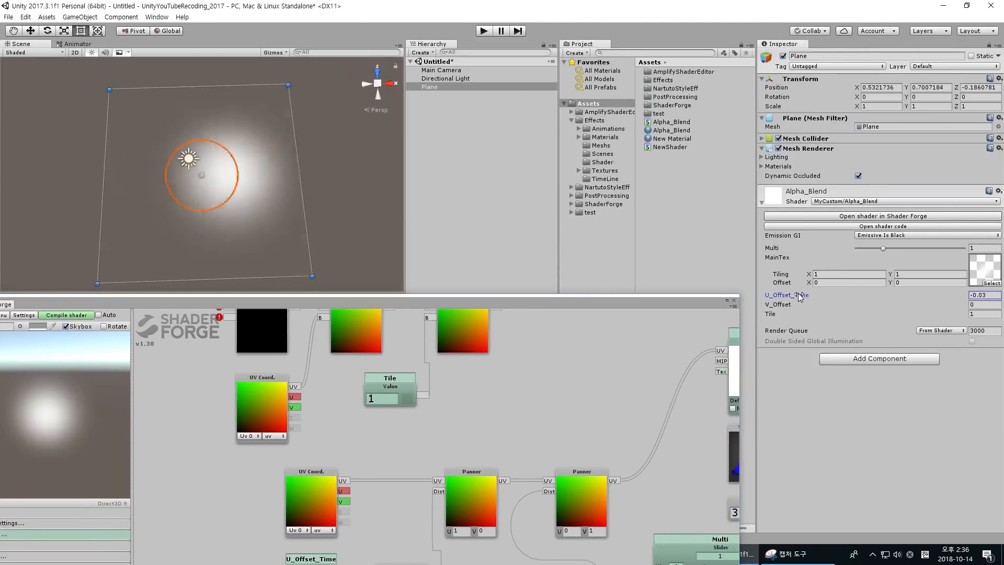
pyautogui.moveTo(807, 298); pyautogui.dragTo(784, 298)
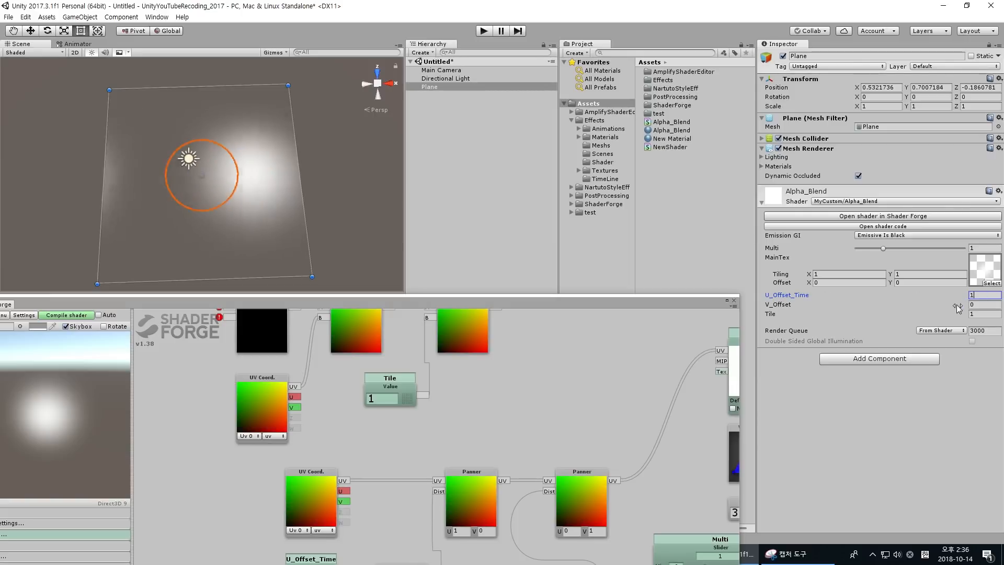
pyautogui.moveTo(790, 296); pyautogui.dragTo(888, 298)
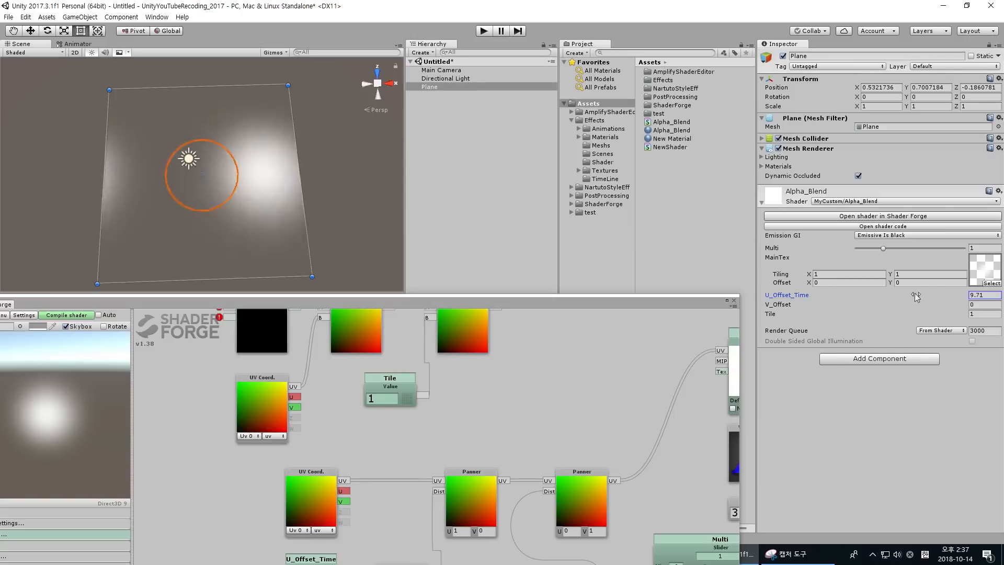
pyautogui.write('1')
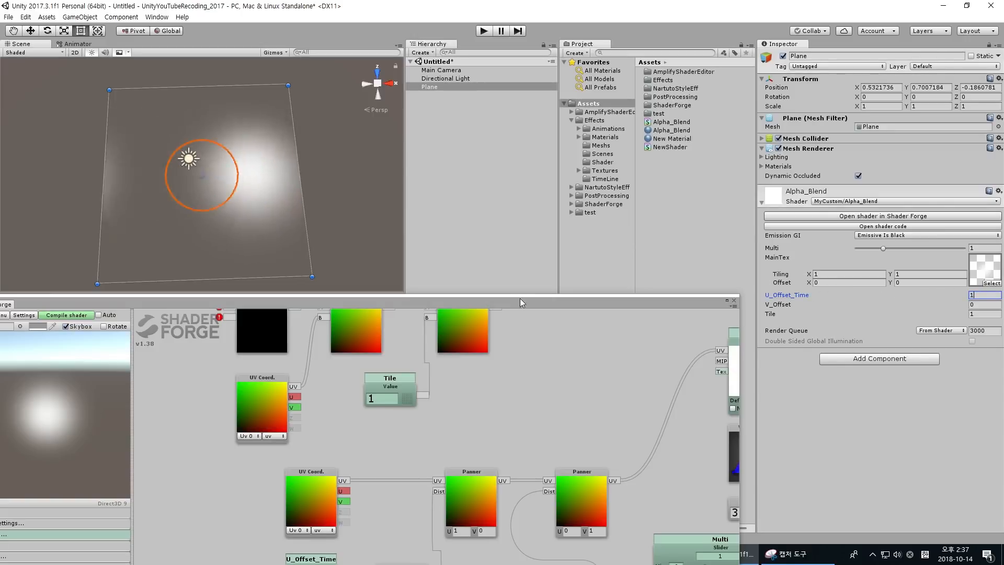
# Raise the Shader Forge window and space the U_Offset_Time and Multiply nodes apart
pyautogui.moveTo(519, 298); pyautogui.dragTo(609, 70)
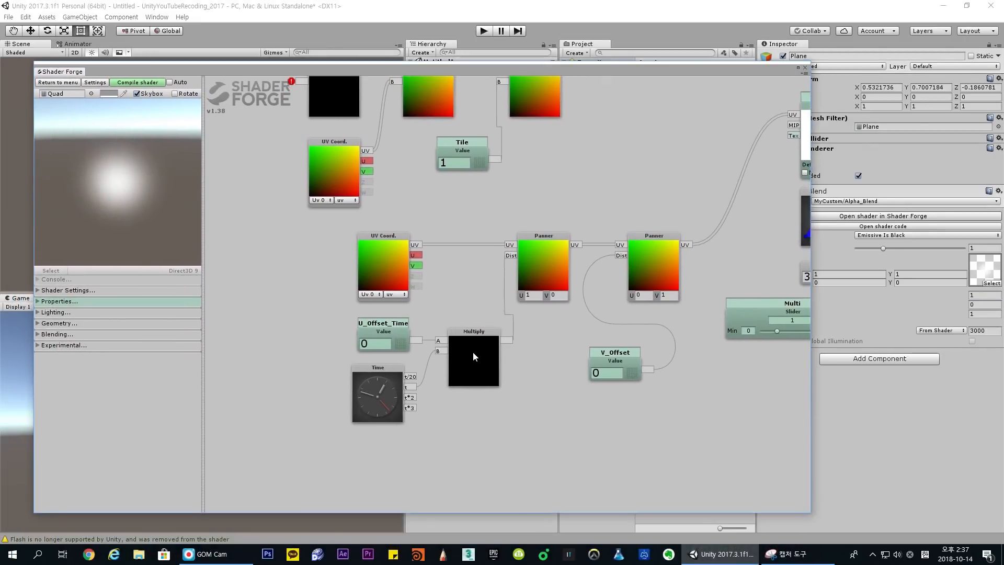
pyautogui.moveTo(473, 352); pyautogui.dragTo(481, 352)
pyautogui.moveTo(396, 340); pyautogui.dragTo(386, 341)
pyautogui.moveTo(480, 339); pyautogui.dragTo(477, 340)
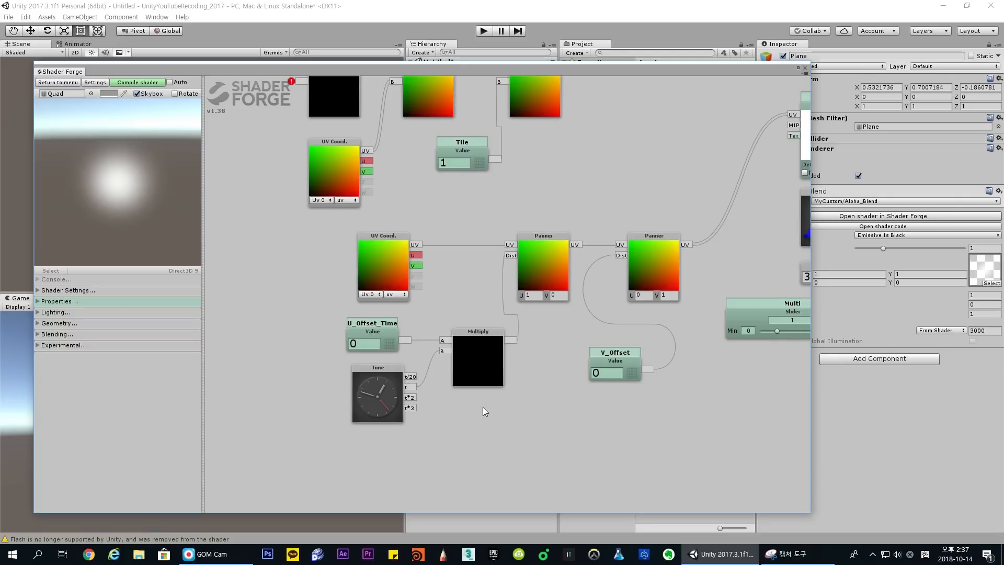
# Create an Add node, feed it U_Offset_Time and Time's t output, and link its result to the first Panner's Dist in place of Multiply
pyautogui.moveTo(482, 407); pyautogui.dragTo(482, 406, button='middle')
pyautogui.press('a')
pyautogui.click(485, 411)
pyautogui.moveTo(496, 400); pyautogui.dragTo(500, 421)
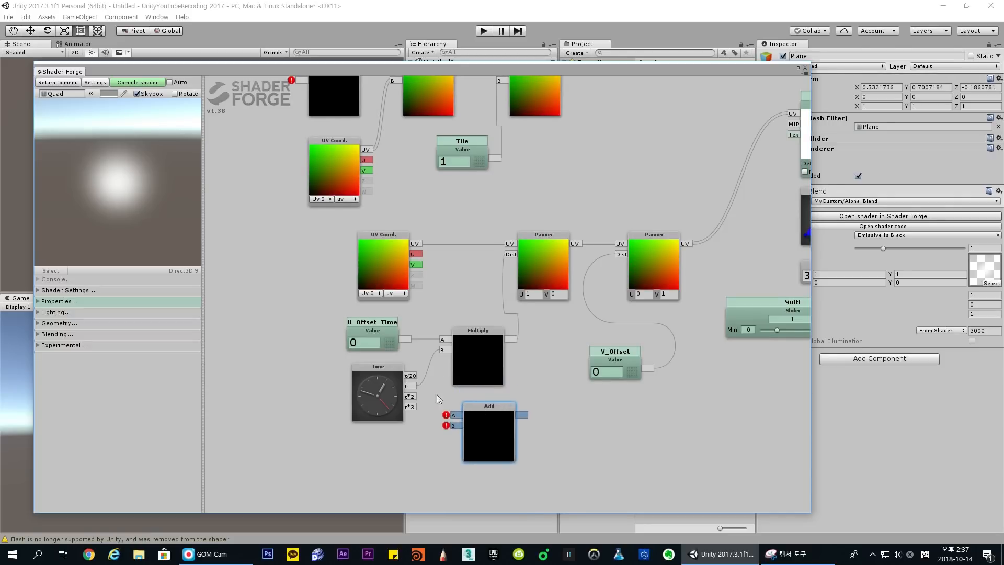
pyautogui.moveTo(411, 387); pyautogui.dragTo(452, 425)
pyautogui.moveTo(406, 339); pyautogui.dragTo(453, 415)
pyautogui.moveTo(522, 415); pyautogui.dragTo(510, 256)
pyautogui.moveTo(481, 335); pyautogui.dragTo(461, 289)
pyautogui.moveTo(502, 413); pyautogui.dragTo(501, 366)
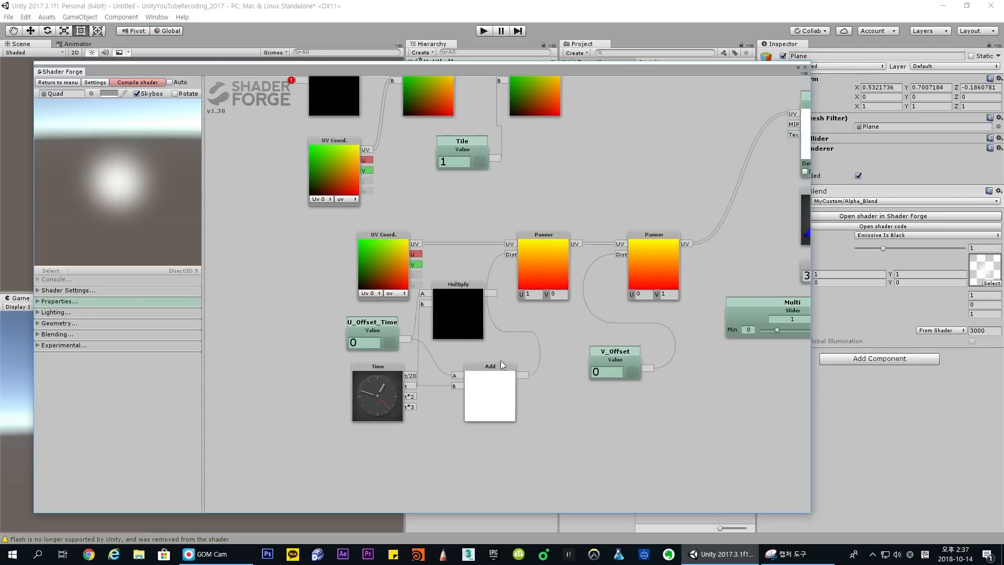
# Compile the shader and test U_Offset_Time on the plane's material with values including 100, ending at 1
pyautogui.click(139, 83)
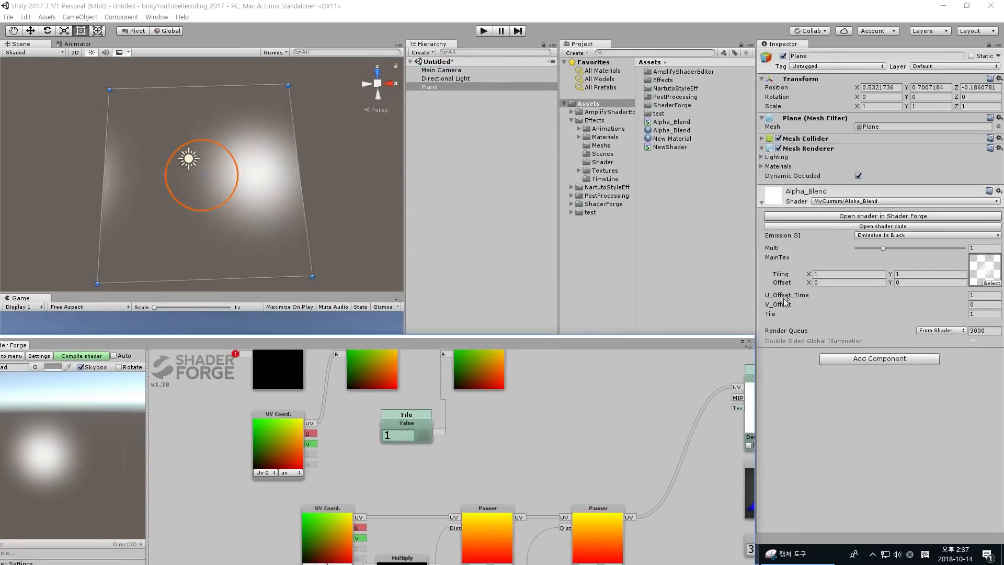
pyautogui.moveTo(784, 297); pyautogui.dragTo(808, 299)
pyautogui.moveTo(558, 339); pyautogui.dragTo(561, 311)
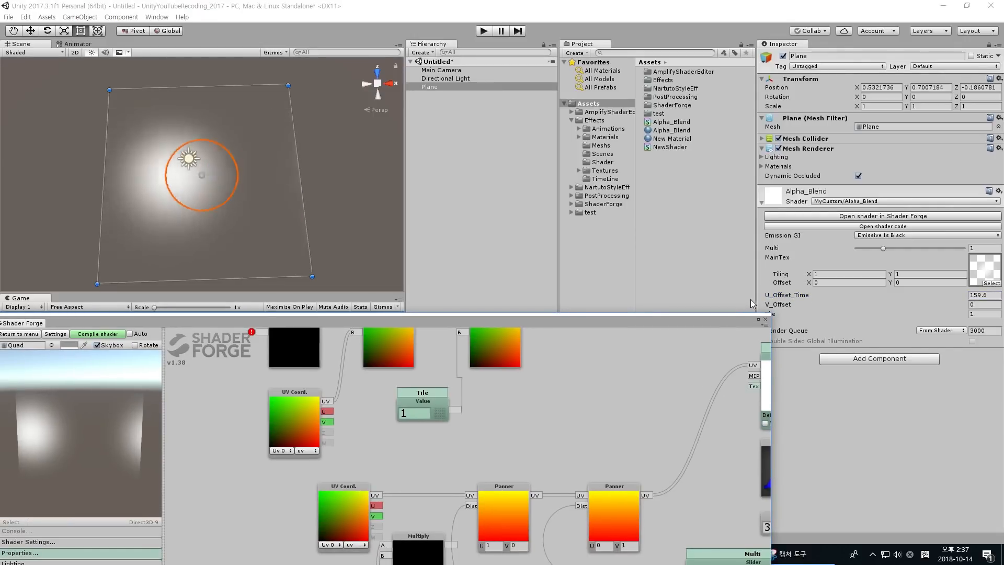
pyautogui.moveTo(800, 299); pyautogui.dragTo(954, 298)
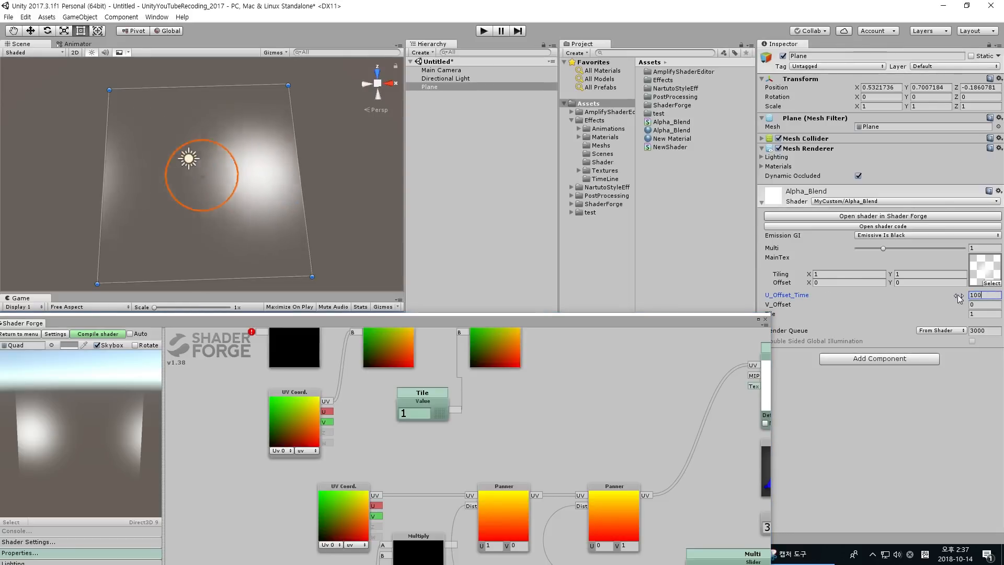
pyautogui.moveTo(843, 289); pyautogui.dragTo(787, 298)
pyautogui.write('1')
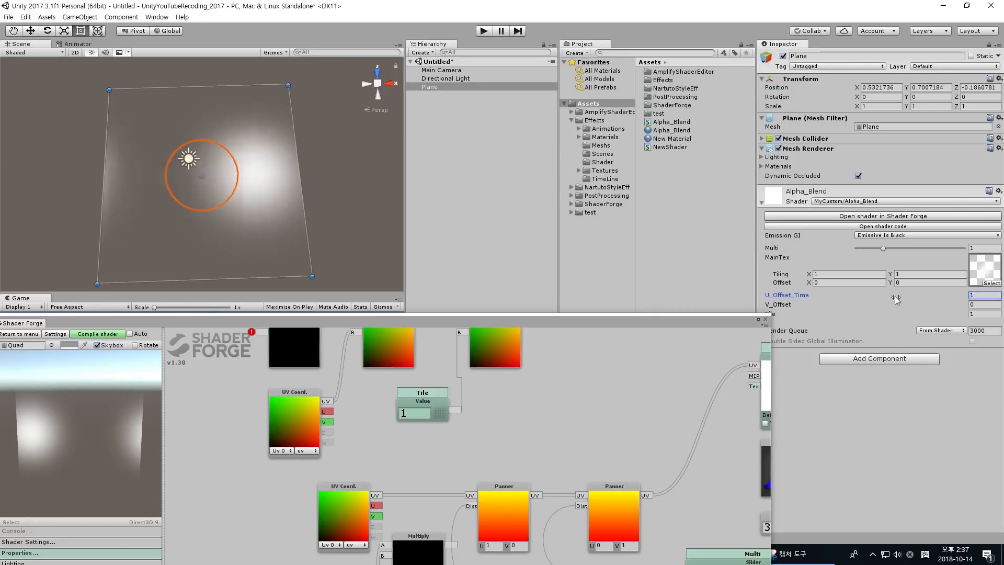
# Raise the Shader Forge window and rearrange the Time, U_Offset_Time and Multiply nodes with more space between them
pyautogui.moveTo(587, 315); pyautogui.dragTo(671, 106)
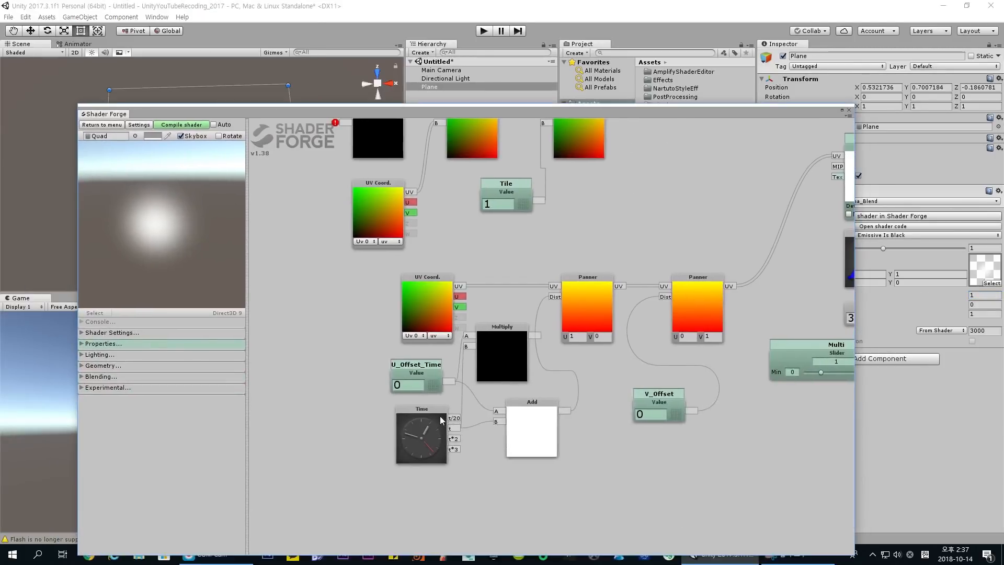
pyautogui.moveTo(440, 415); pyautogui.dragTo(428, 424)
pyautogui.moveTo(418, 365); pyautogui.dragTo(411, 365)
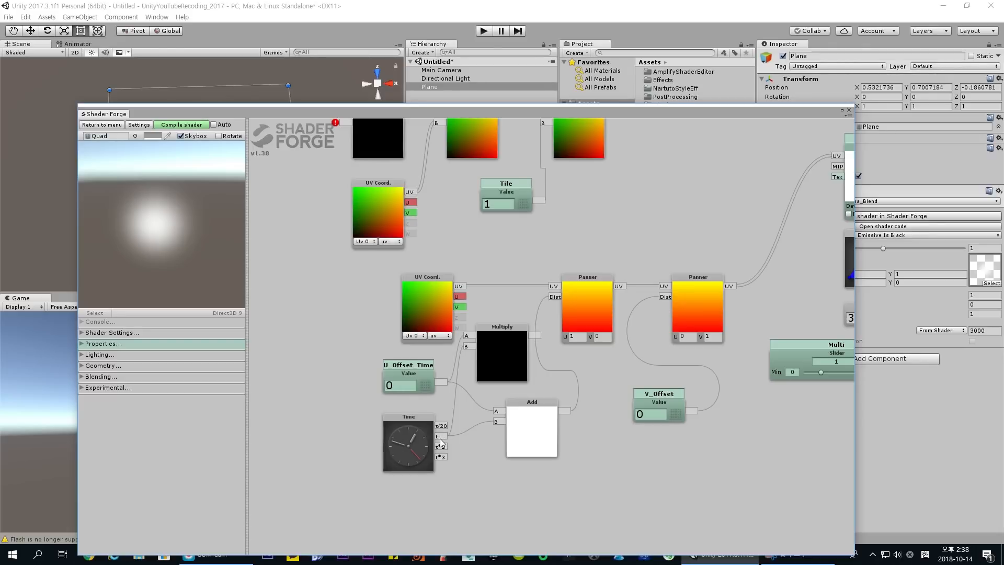
pyautogui.moveTo(492, 338); pyautogui.dragTo(503, 354)
# Delete the Add node and drive the first Panner's Dist input from the Multiply node again
pyautogui.moveTo(544, 419); pyautogui.dragTo(541, 434)
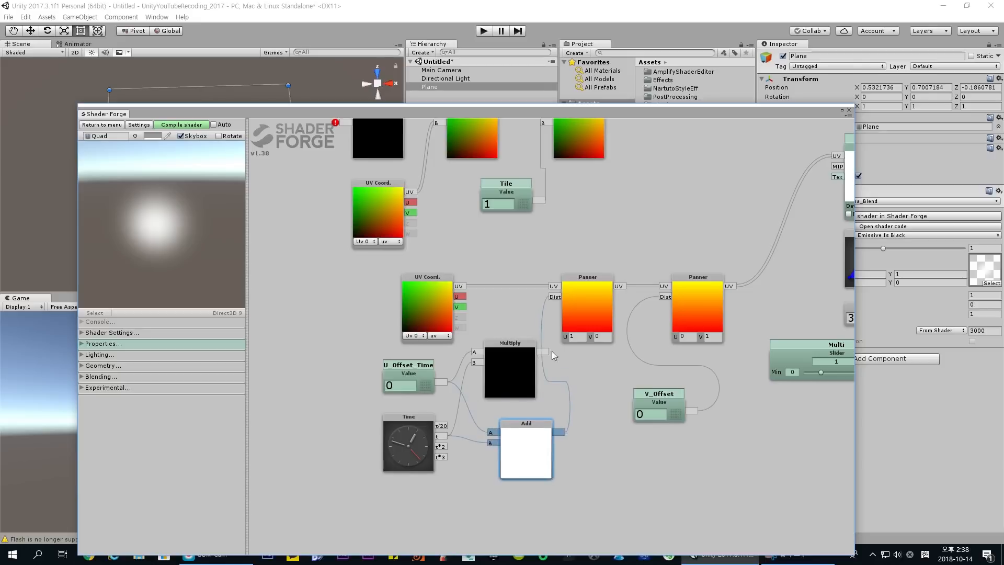
pyautogui.press('Delete')
pyautogui.moveTo(543, 352); pyautogui.dragTo(523, 386)
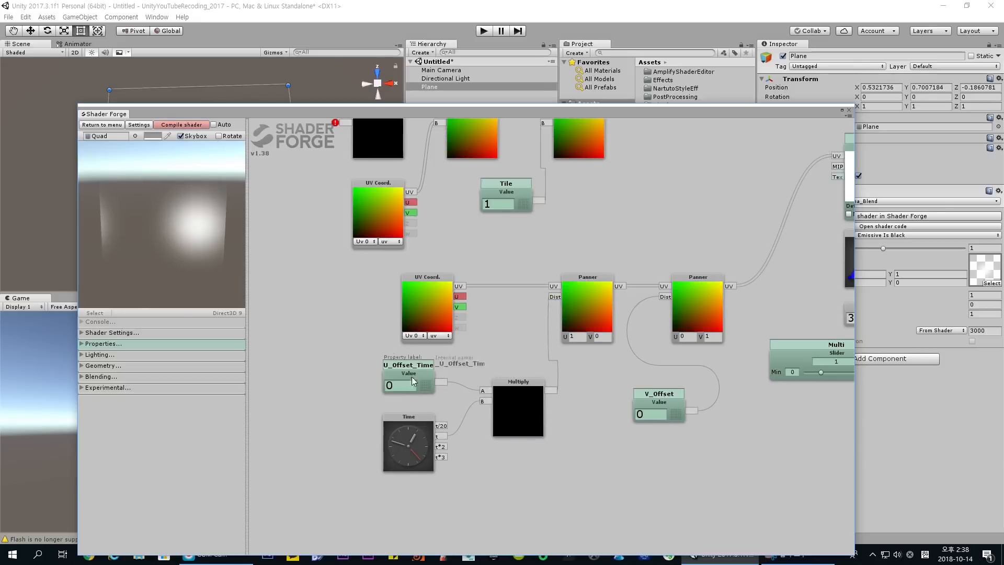
# Recompile the shader, lower its window, and vary U_Offset_Time on the plane's material before setting it to 1
pyautogui.moveTo(428, 114); pyautogui.dragTo(331, 272)
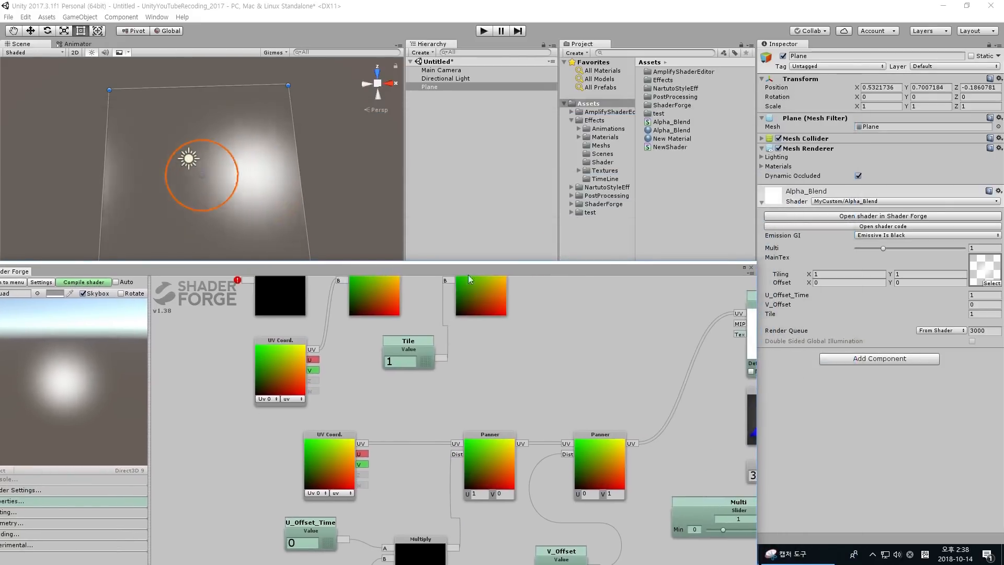
pyautogui.click(786, 296)
pyautogui.moveTo(787, 296); pyautogui.dragTo(734, 303)
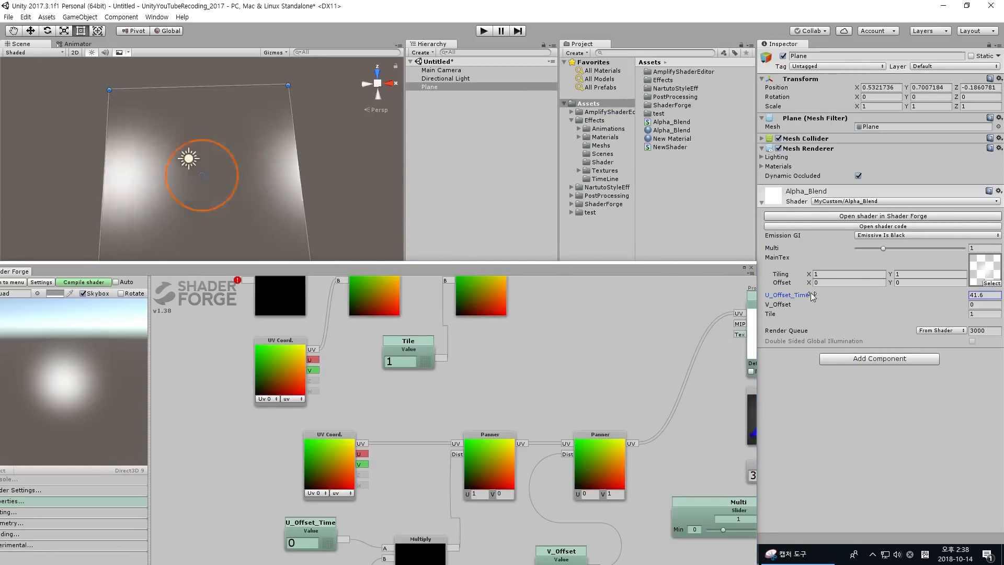
pyautogui.write('1')
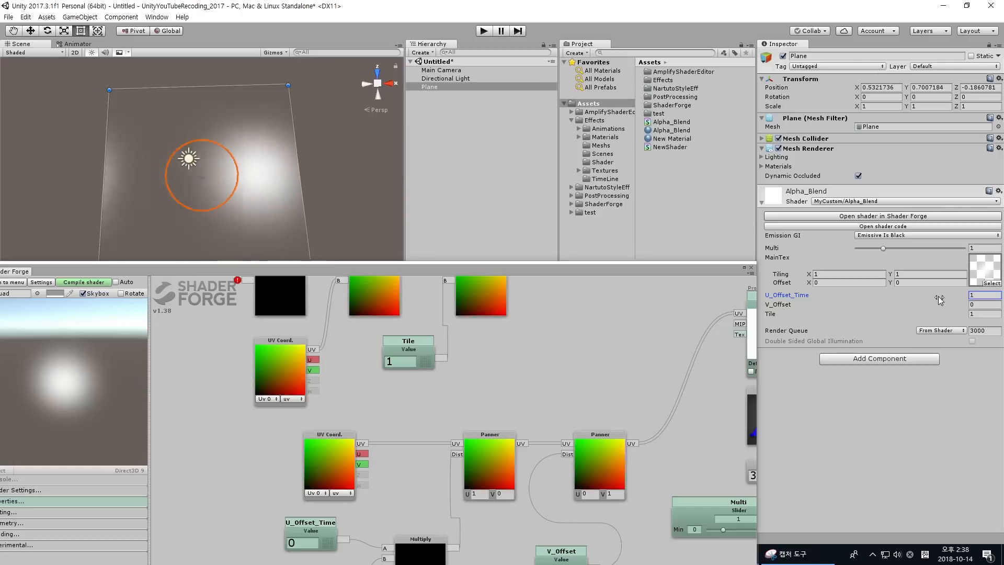
# Bring the node graph back up and arrange the U_Offset_Time, Time and Multiply nodes compactly below the lower UV Coord node
pyautogui.moveTo(616, 261); pyautogui.dragTo(618, 69)
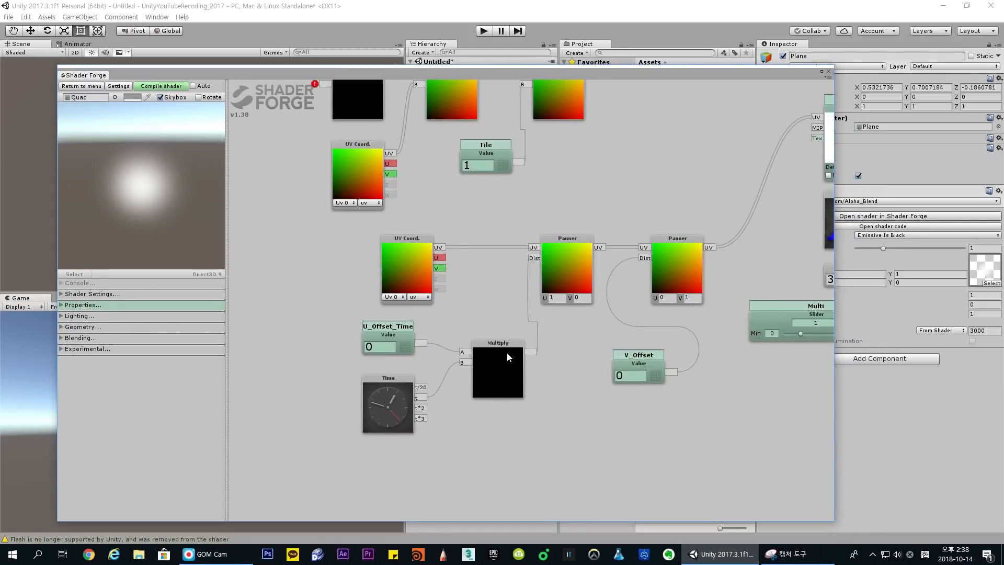
pyautogui.moveTo(336, 337)
pyautogui.mouseDown(button='middle')
pyautogui.moveTo(368, 372)
pyautogui.moveTo(364, 319)
pyautogui.mouseUp(button='middle')
pyautogui.moveTo(345, 309)
pyautogui.mouseDown()
pyautogui.moveTo(431, 394)
pyautogui.moveTo(445, 421)
pyautogui.mouseUp()
pyautogui.moveTo(437, 360); pyautogui.dragTo(455, 366)
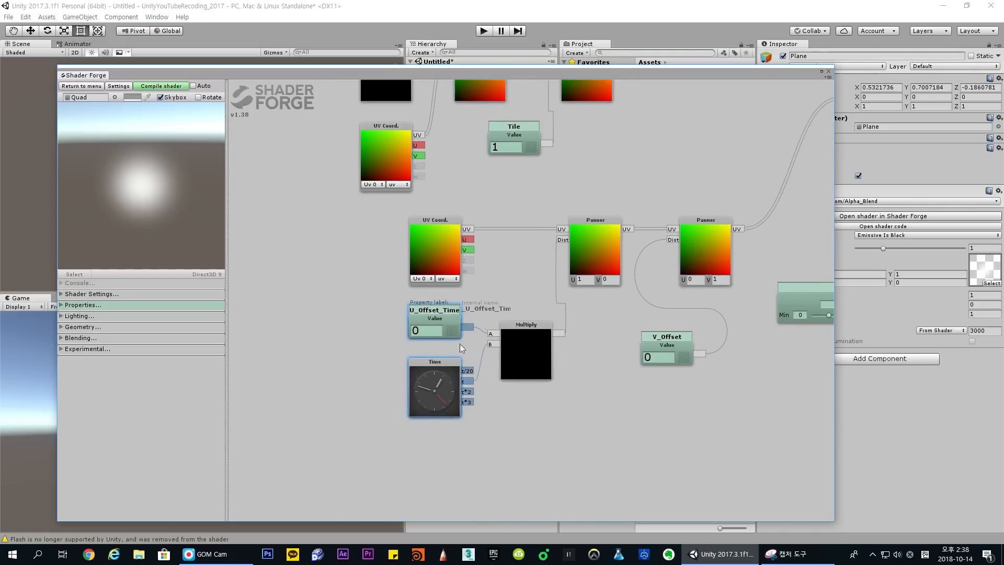
pyautogui.click(449, 349)
pyautogui.moveTo(447, 351); pyautogui.dragTo(444, 338, button='middle')
pyautogui.moveTo(443, 338); pyautogui.dragTo(449, 318)
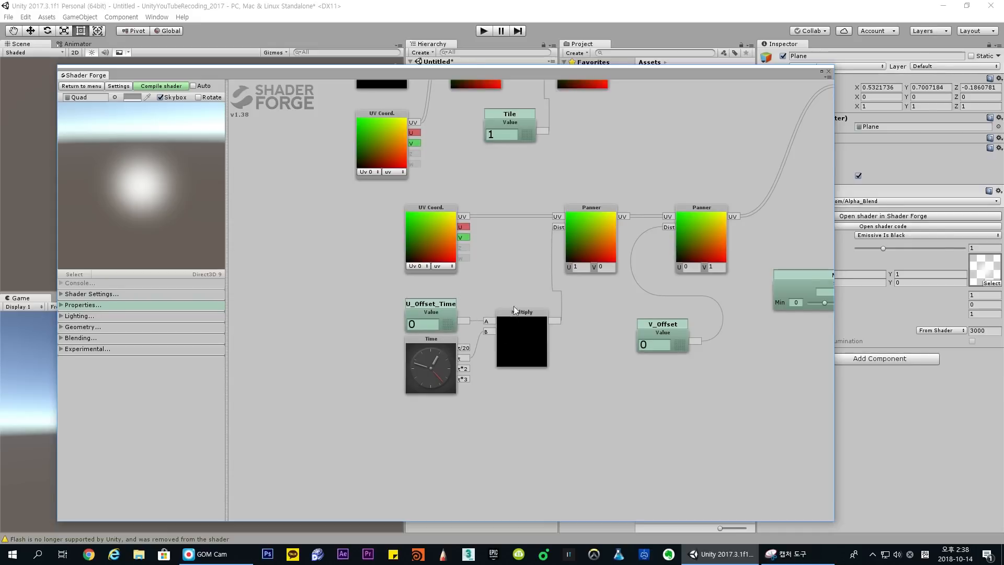
pyautogui.click(521, 318)
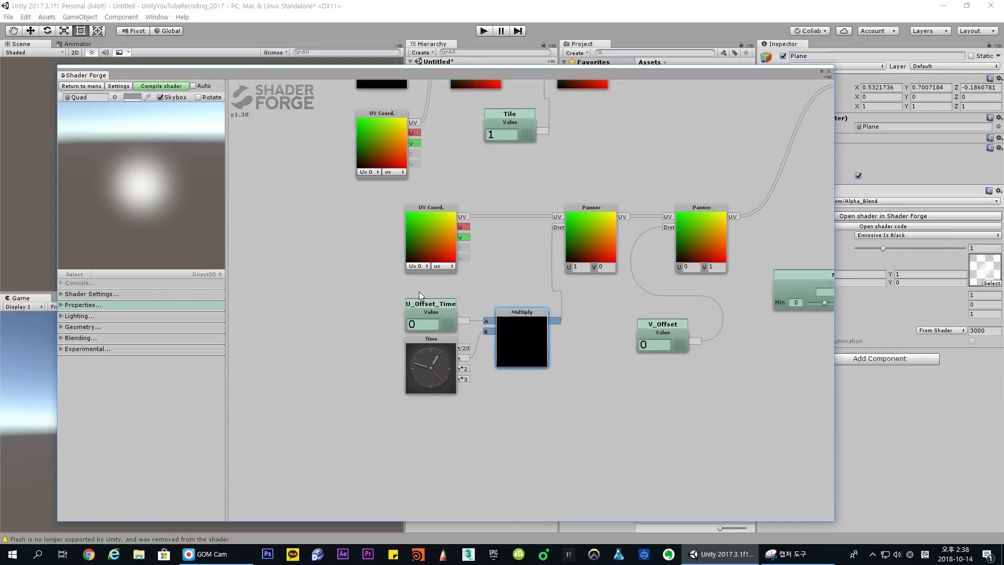
pyautogui.click(535, 277)
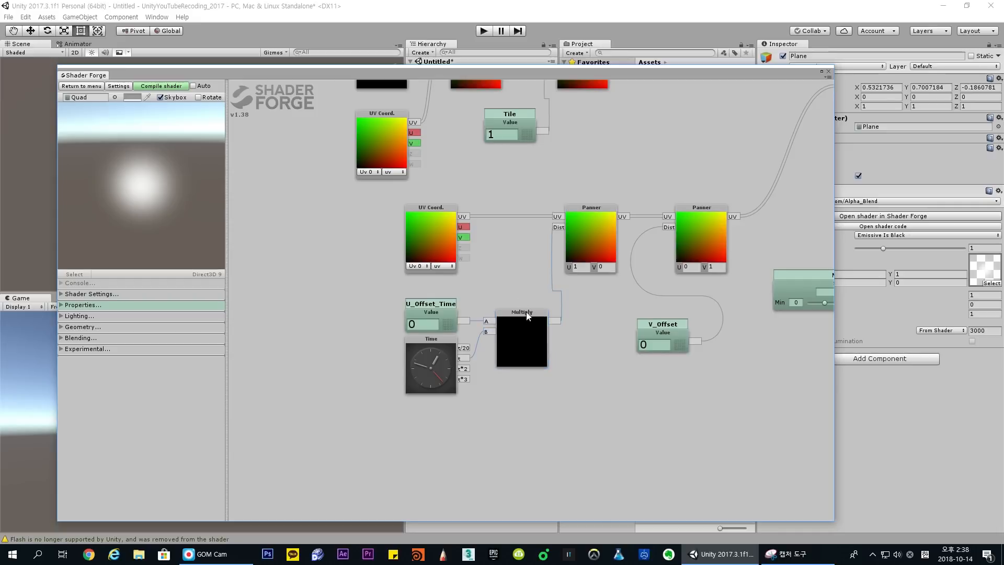
pyautogui.moveTo(525, 312); pyautogui.dragTo(530, 312)
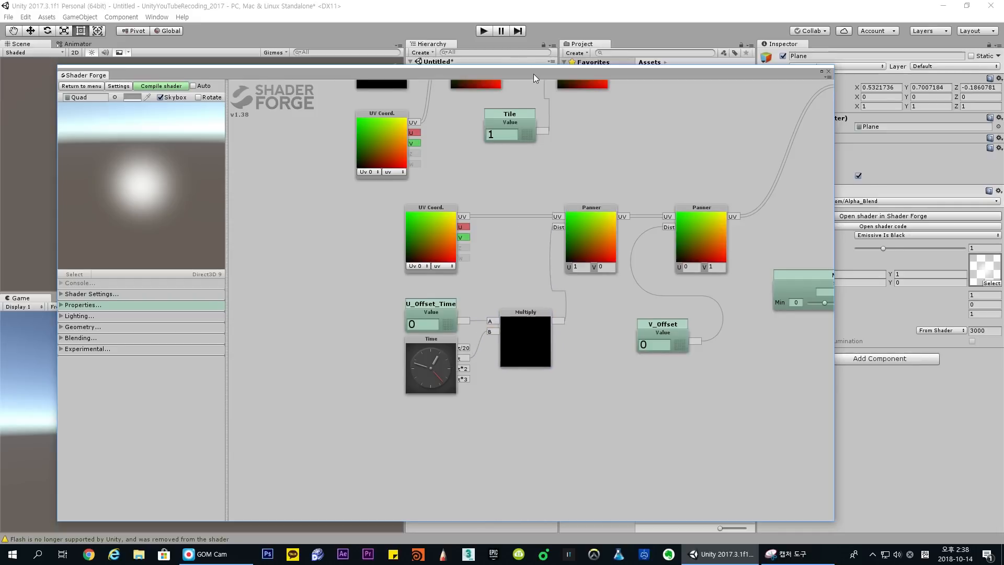
# Uncover the scene view, switch its effects off and on, and toggle the Animated Materials option
pyautogui.moveTo(520, 67); pyautogui.dragTo(466, 291)
pyautogui.moveTo(259, 202); pyautogui.dragTo(278, 189, button='middle')
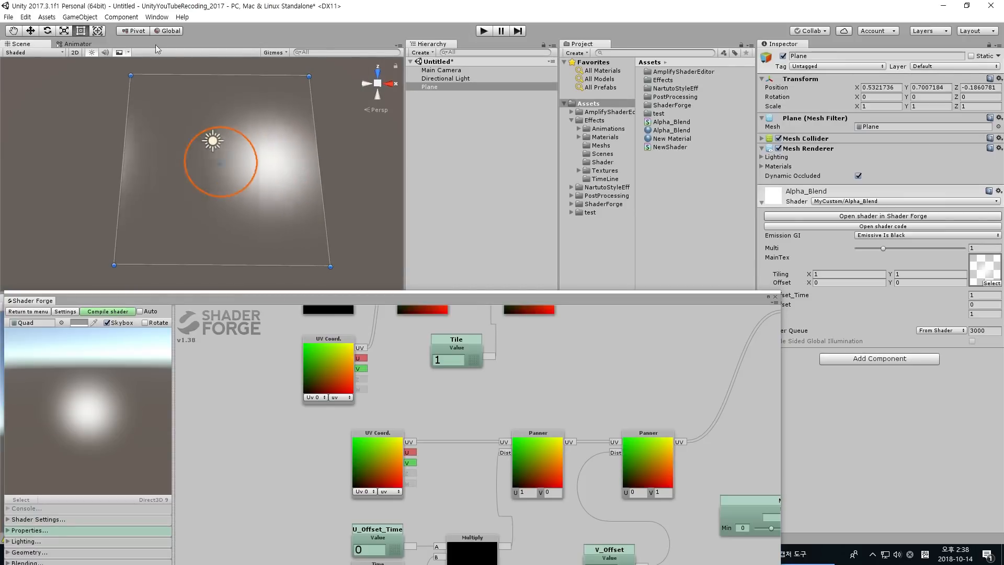
pyautogui.click(119, 52)
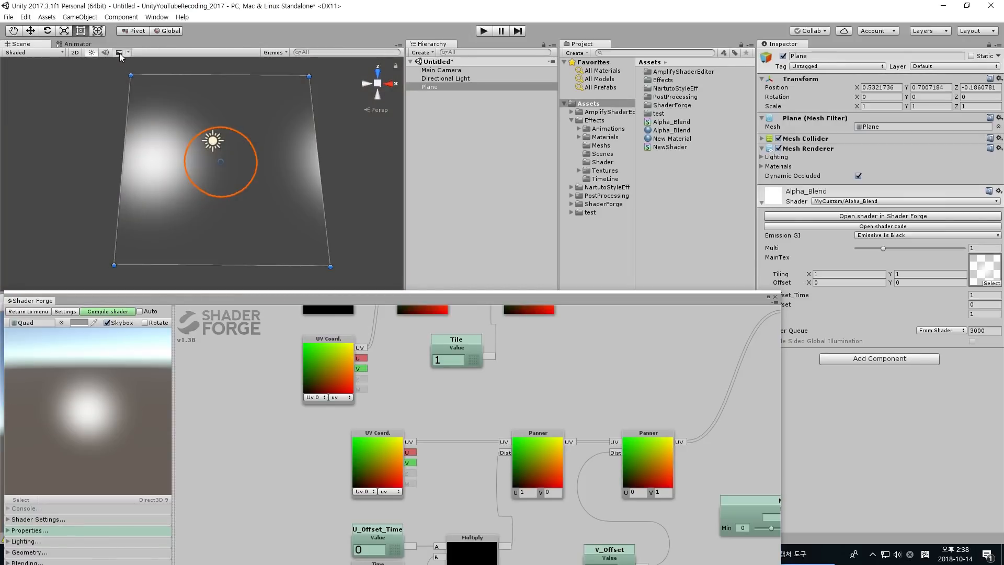
pyautogui.click(119, 53)
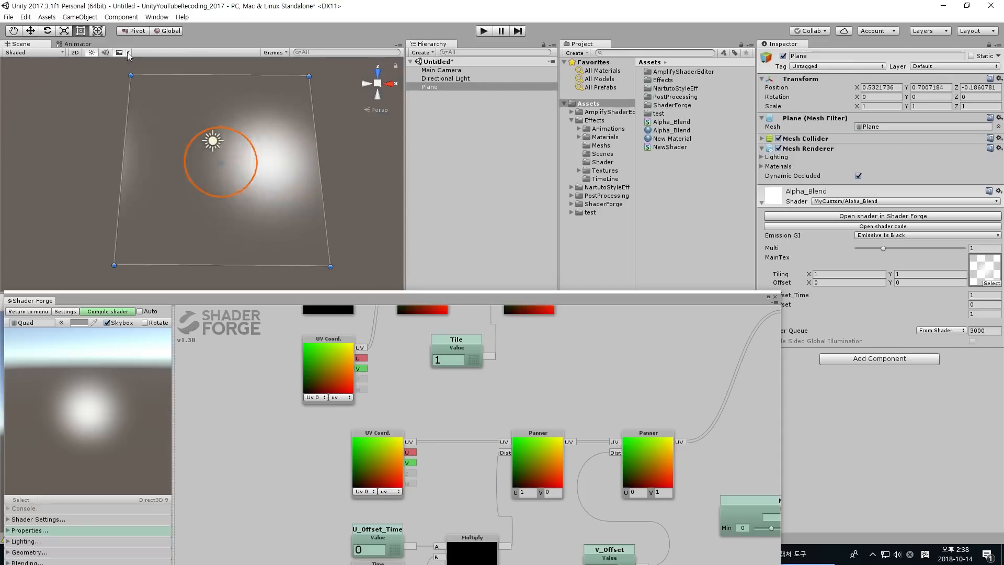
pyautogui.click(128, 52)
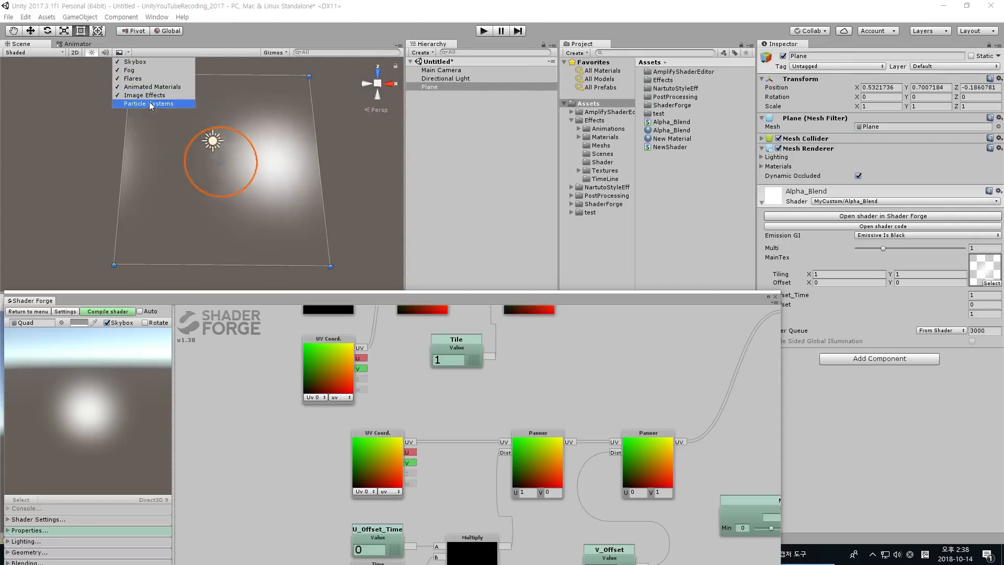
pyautogui.click(168, 88)
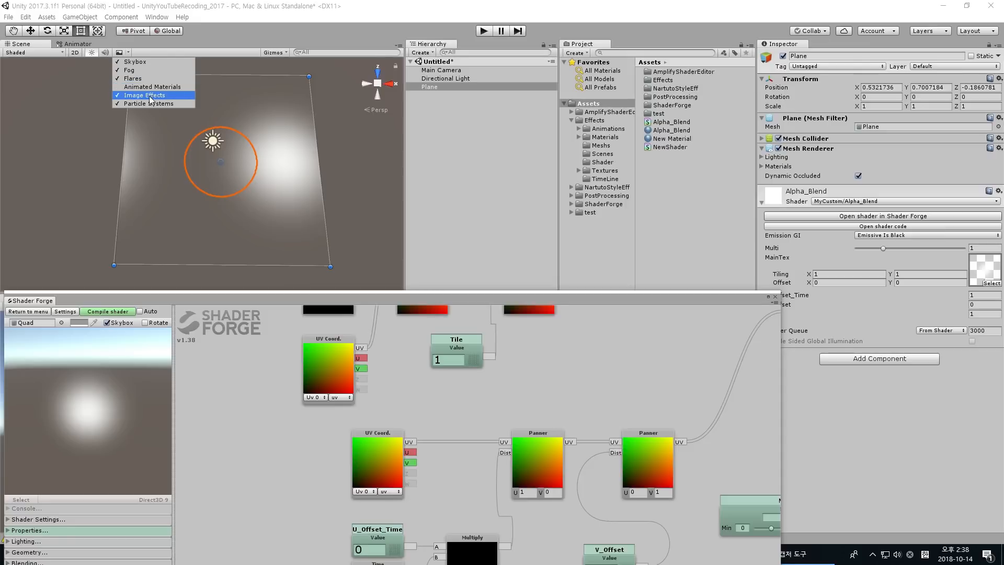
# Deselect the plane, view its scrolling texture from a lower angle, and select the Alpha_Blend material asset
pyautogui.click(220, 173)
pyautogui.keyDown('alt'); pyautogui.moveTo(220, 173); pyautogui.dragTo(293, 148); pyautogui.keyUp('alt')
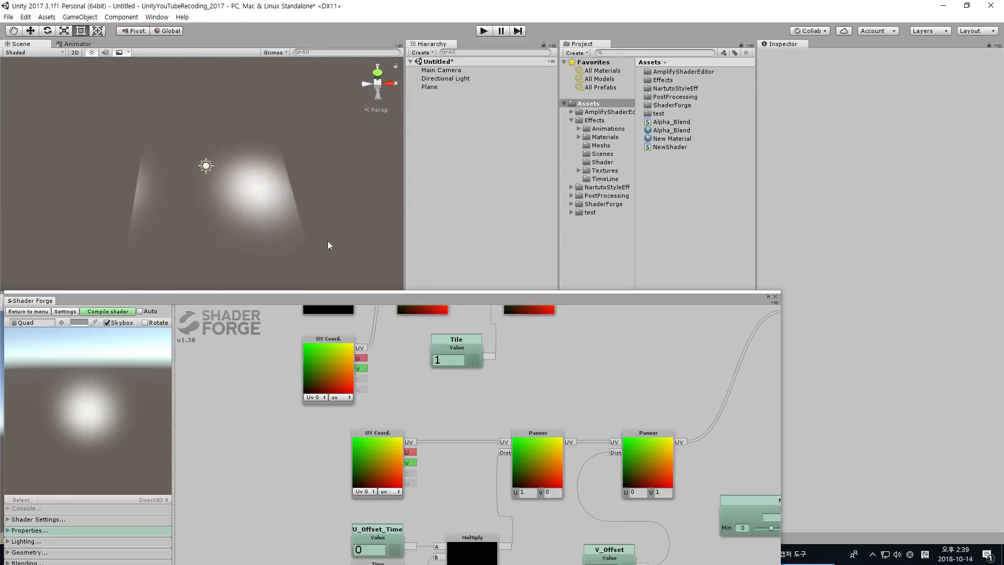
pyautogui.keyDown('alt'); pyautogui.moveTo(327, 241); pyautogui.dragTo(385, 190); pyautogui.keyUp('alt')
pyautogui.click(672, 130)
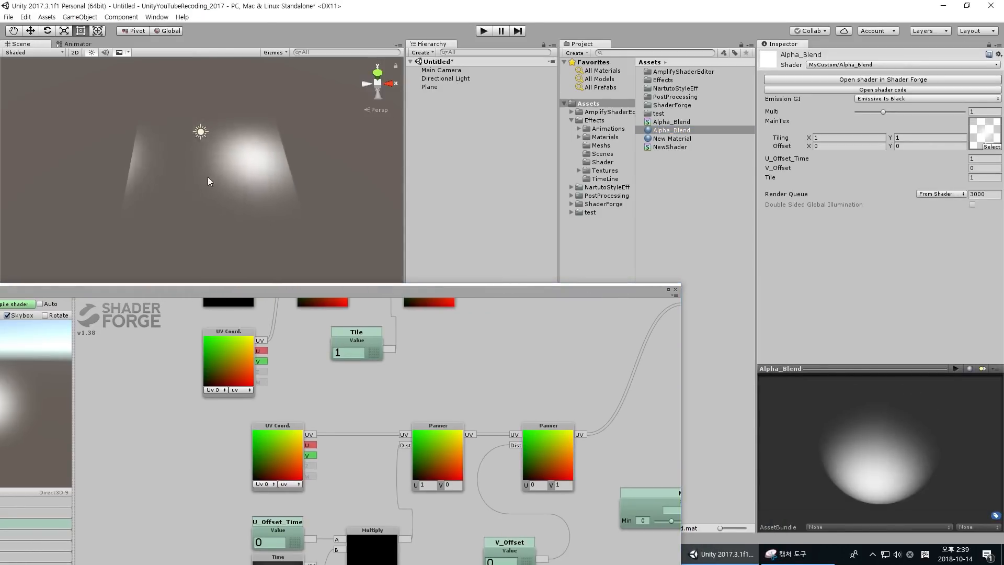
# Bring the Shader Forge window back up and fit the node graph from the Append node to the main output in view
pyautogui.doubleClick(430, 289)
pyautogui.scroll(-3, 676, 255)
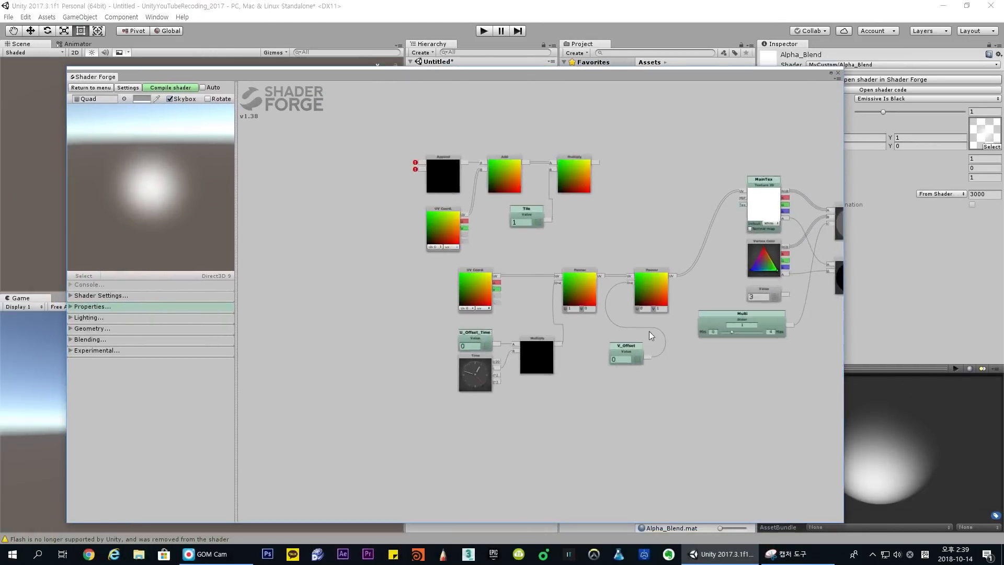
pyautogui.moveTo(491, 239); pyautogui.dragTo(531, 228)
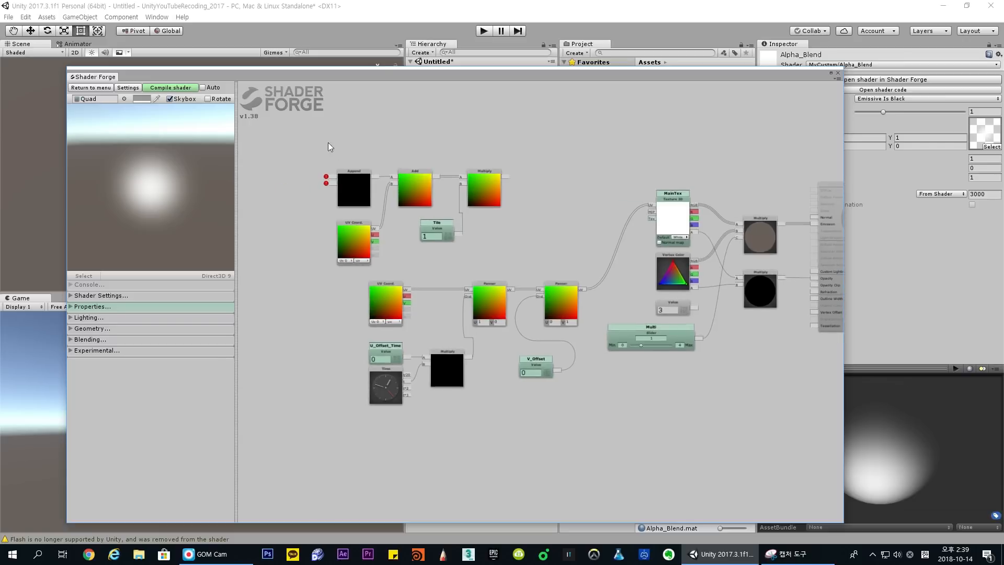
# Shift the Append, Add, upper UV Coord, Tile and Multiply group to the right, centred above the Panner chain
pyautogui.keyDown('alt'); pyautogui.moveTo(320, 157); pyautogui.dragTo(484, 222); pyautogui.keyUp('alt')
pyautogui.moveTo(479, 174); pyautogui.dragTo(535, 180)
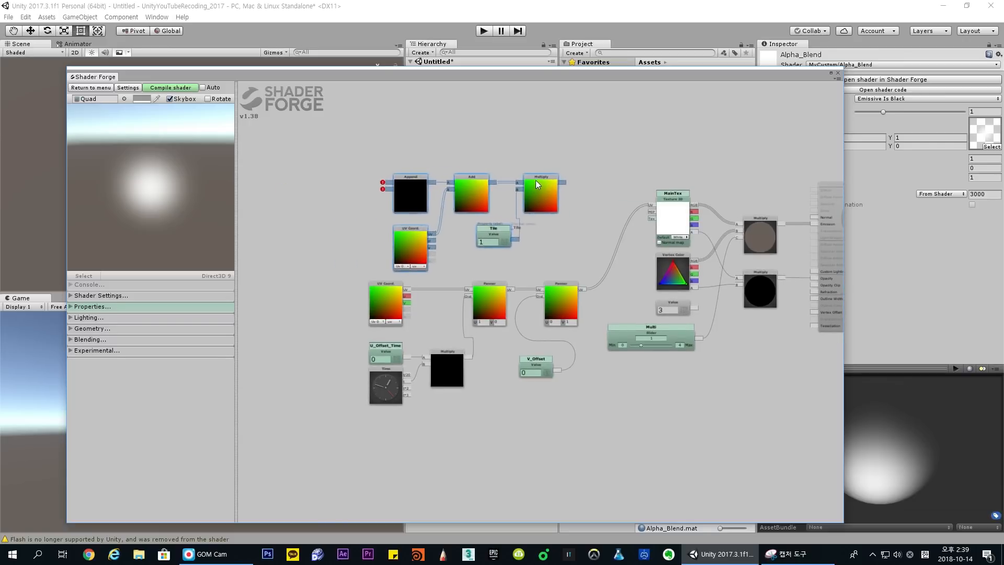
pyautogui.click(606, 240)
pyautogui.scroll(2, 609, 243)
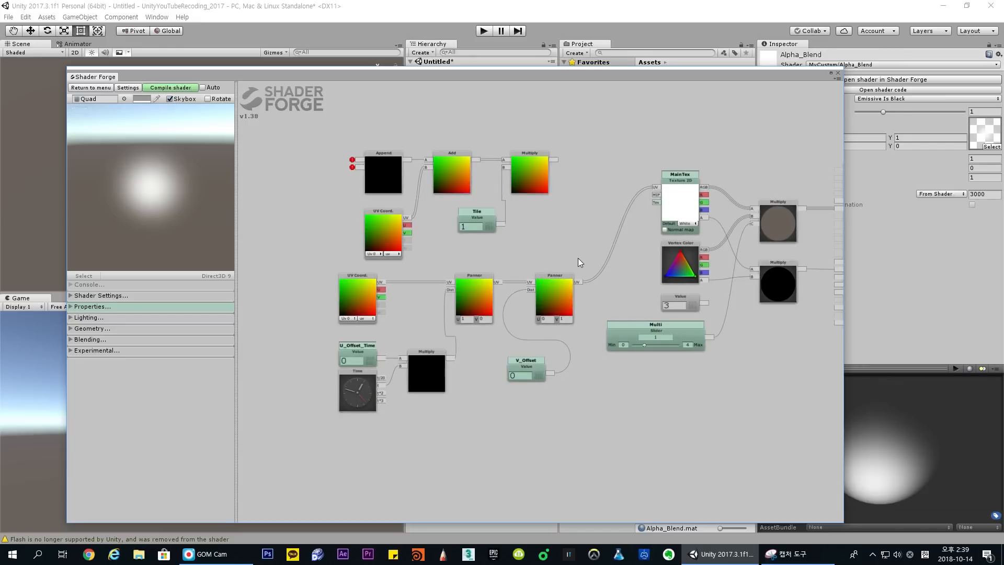
# Compare the unconnected Append, Add and Multiply chain with the Panner chain that feeds the MainTex node's UV input
pyautogui.moveTo(645, 332)
pyautogui.moveTo(486, 255); pyautogui.dragTo(467, 242)
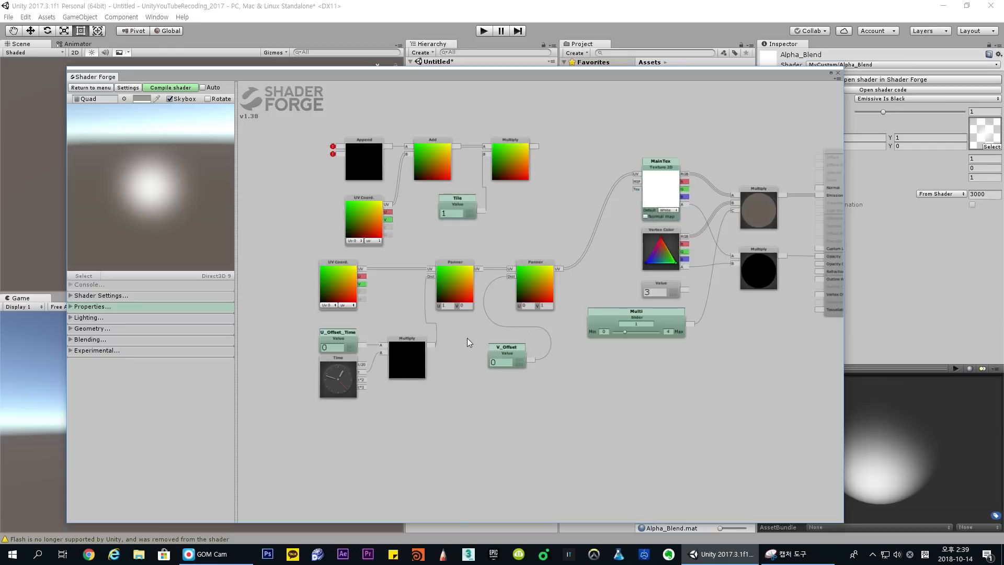
pyautogui.scroll(1, 455, 330)
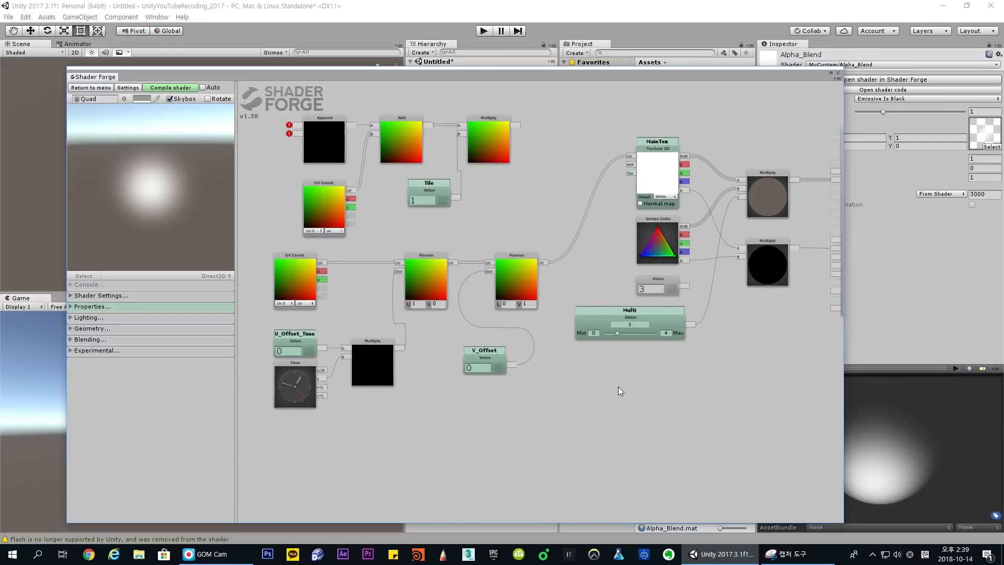
pyautogui.moveTo(566, 394); pyautogui.dragTo(581, 400)
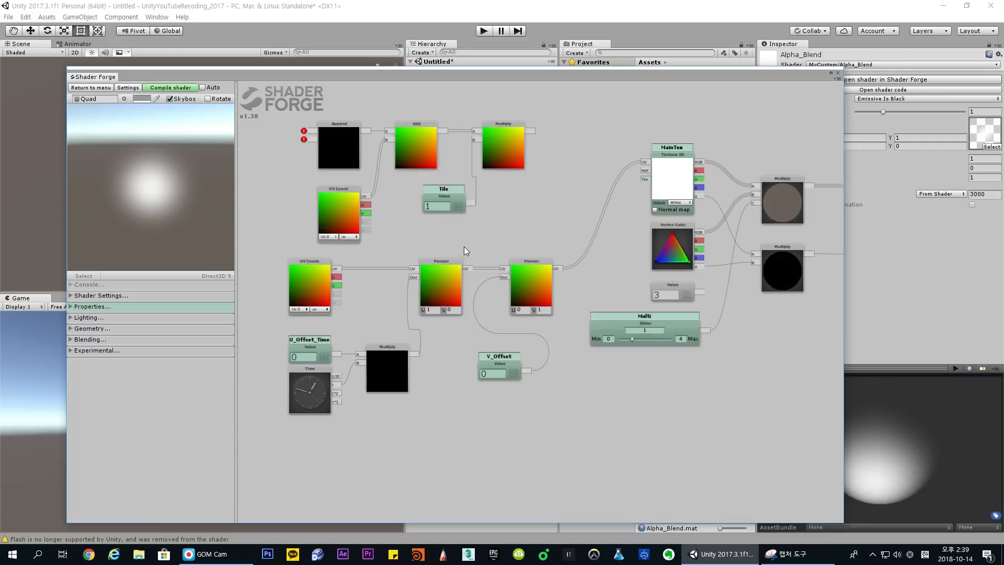
pyautogui.scroll(2, 437, 231)
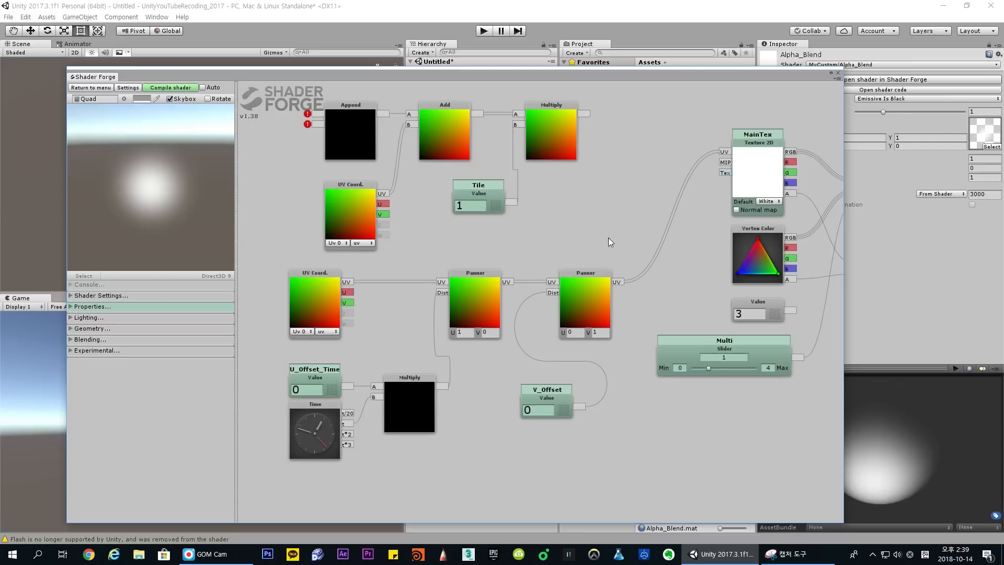
pyautogui.scroll(-4, 610, 239)
pyautogui.moveTo(611, 238); pyautogui.dragTo(594, 255, button='middle')
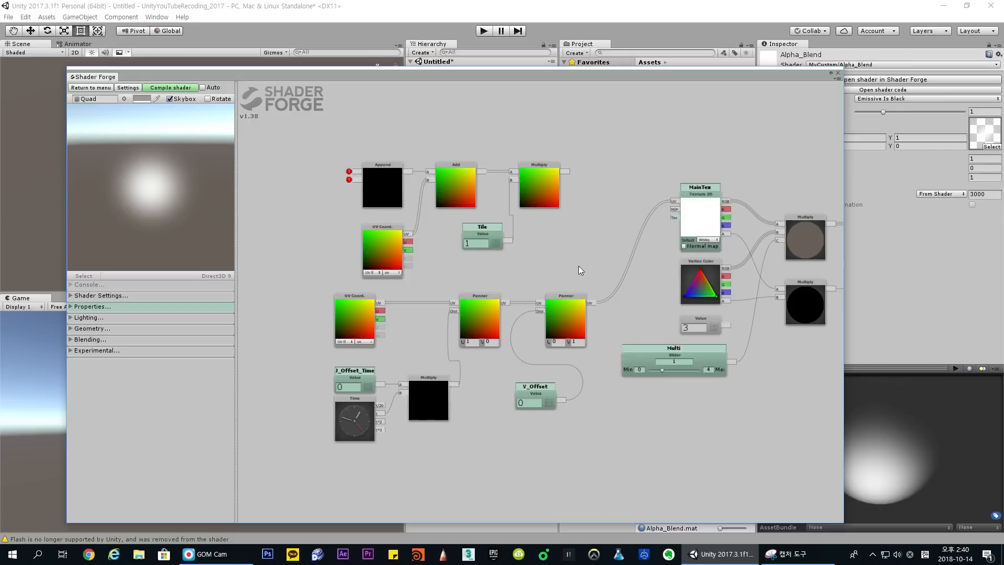
pyautogui.scroll(1, 538, 246)
# Move the first Panner node slightly left, closer to the lower UV Coord node, and deselect it
pyautogui.rightClick(505, 267)
pyautogui.click(563, 250)
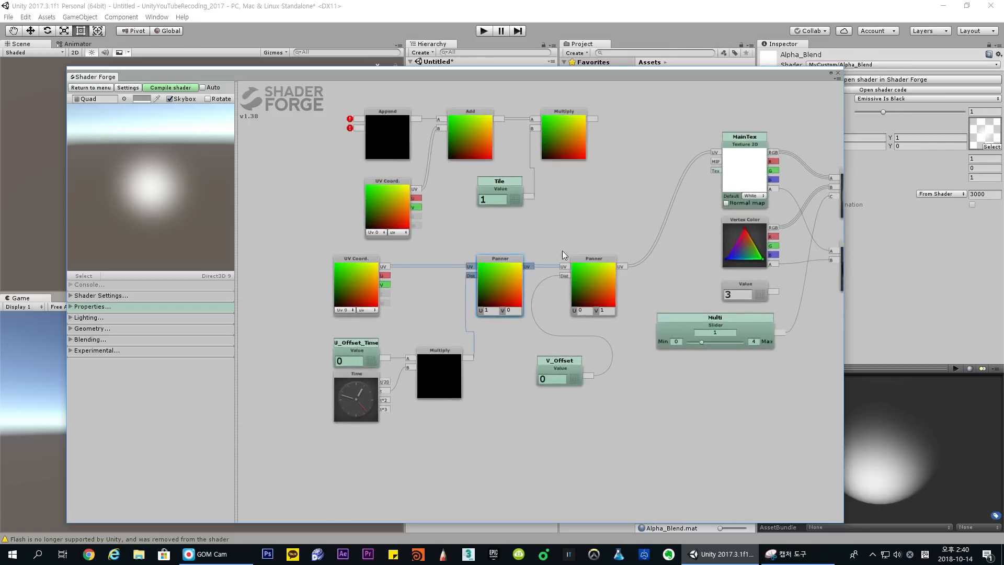
pyautogui.click(511, 258)
pyautogui.moveTo(550, 222); pyautogui.dragTo(587, 242)
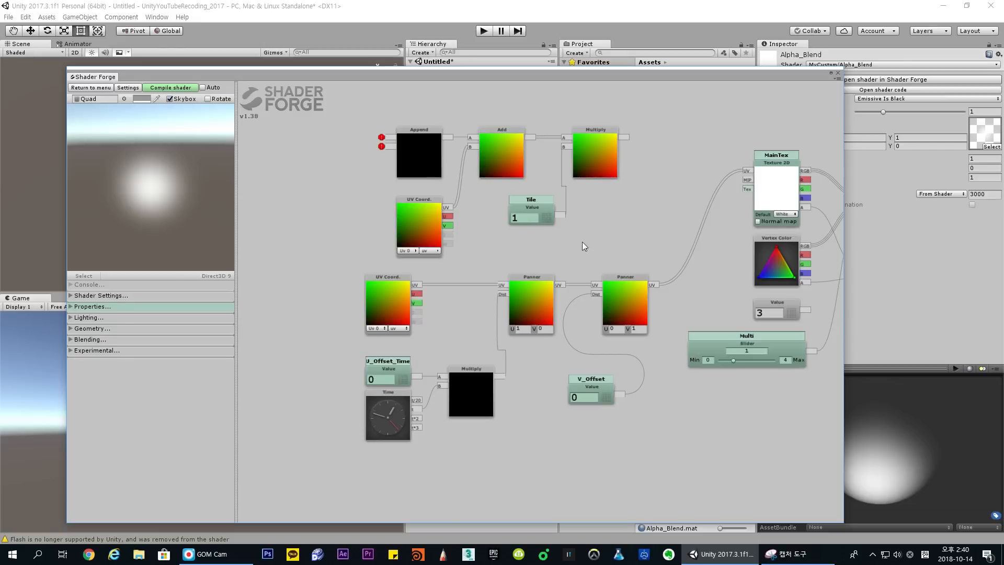
pyautogui.scroll(1, 570, 251)
pyautogui.moveTo(534, 300); pyautogui.dragTo(514, 304)
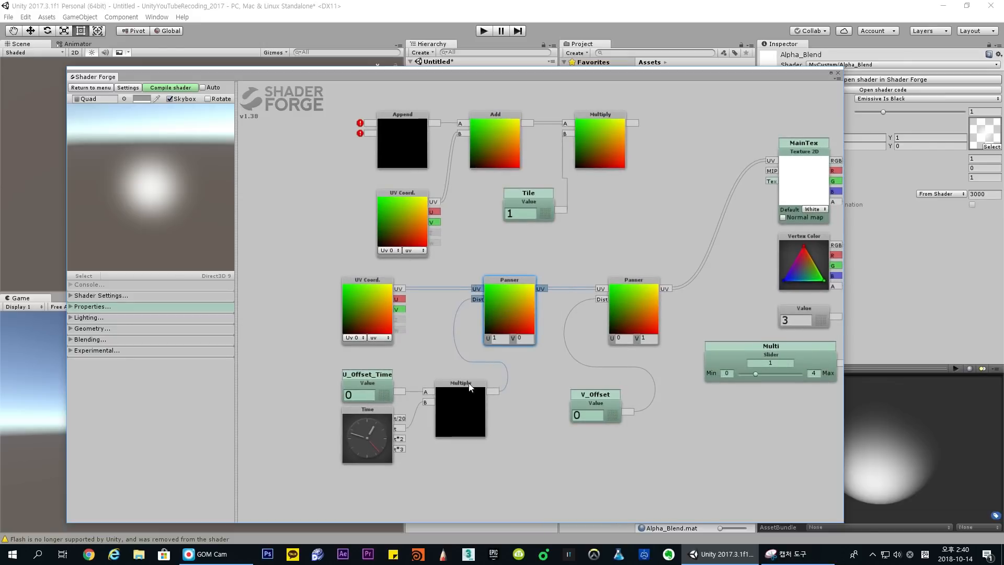
pyautogui.click(529, 364)
# Examine the second Panner, the lower UV Coord and the U_Offset_Time and V_Offset connections, leaving no node selected
pyautogui.click(632, 302)
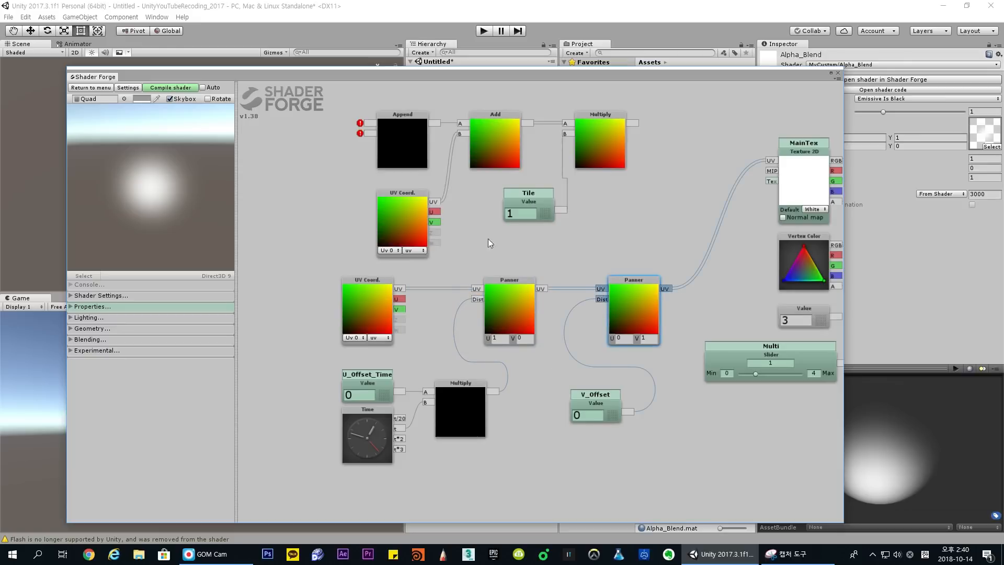
pyautogui.scroll(-1, 488, 238)
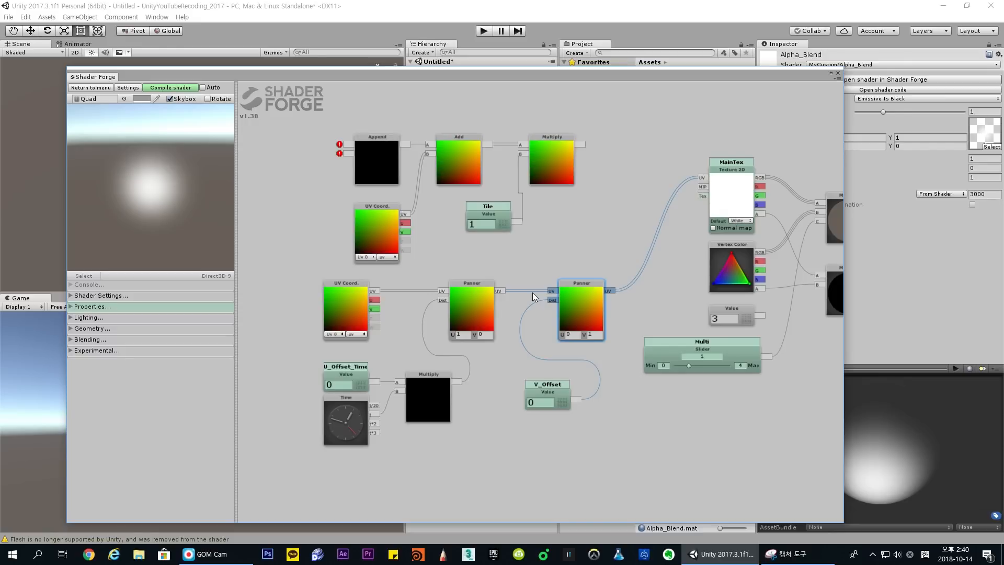
pyautogui.moveTo(670, 305); pyautogui.dragTo(646, 335)
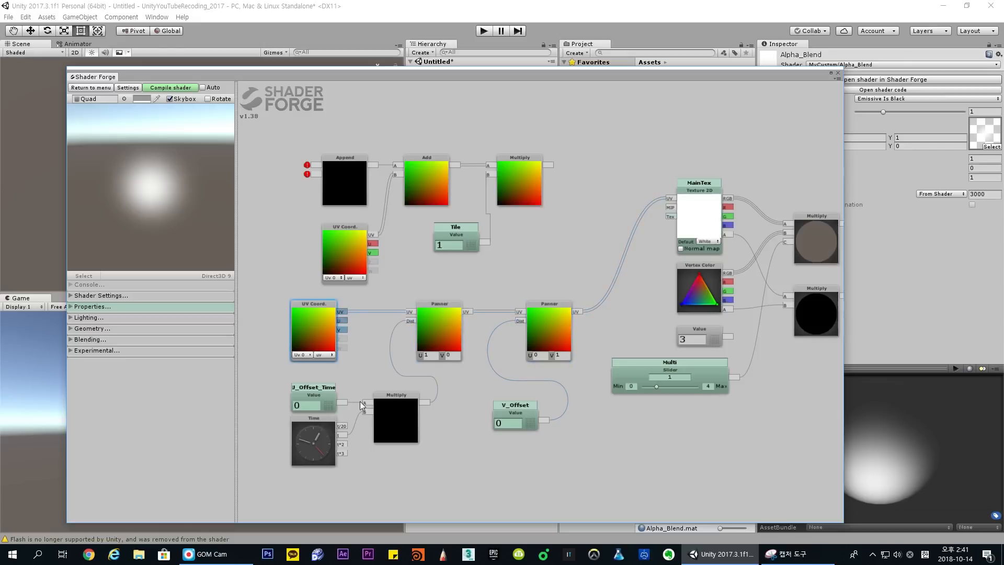
pyautogui.click(525, 413)
pyautogui.click(491, 358)
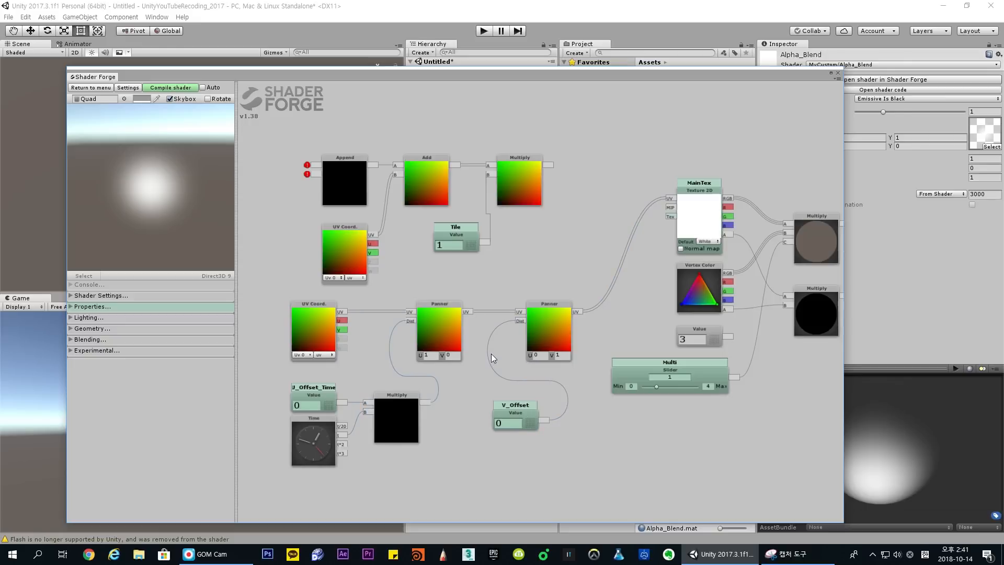